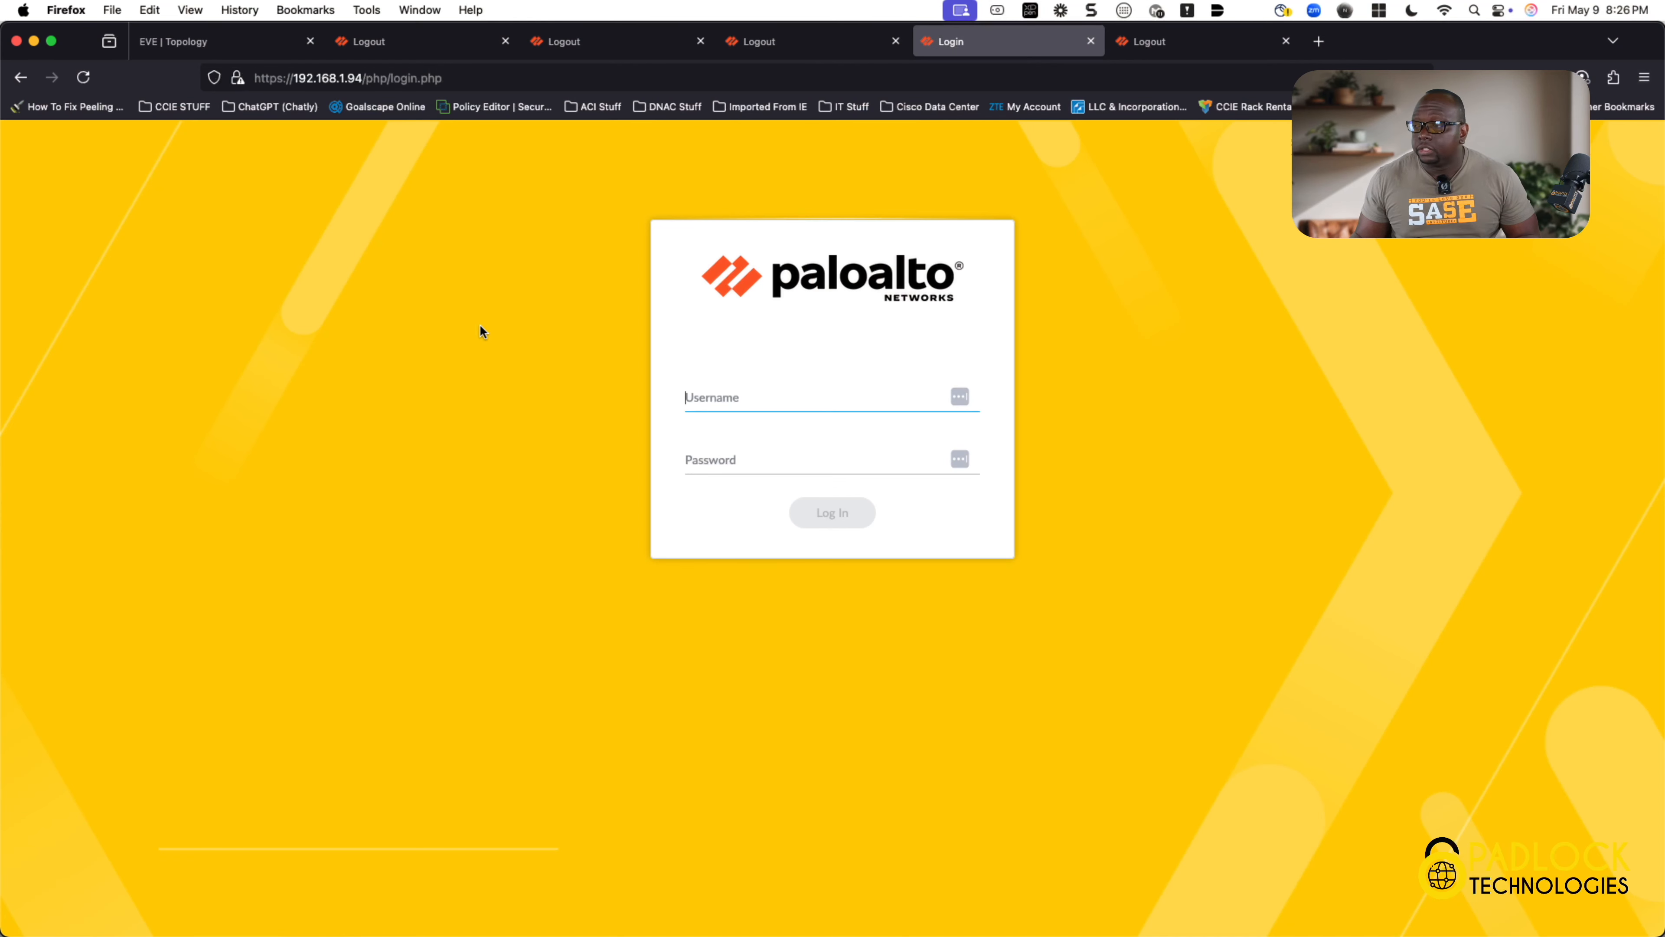
# Step: Log in to the PAN-OS firewall at 192.168.1.94 with the administrator username and password
pyautogui.click(198, 42)
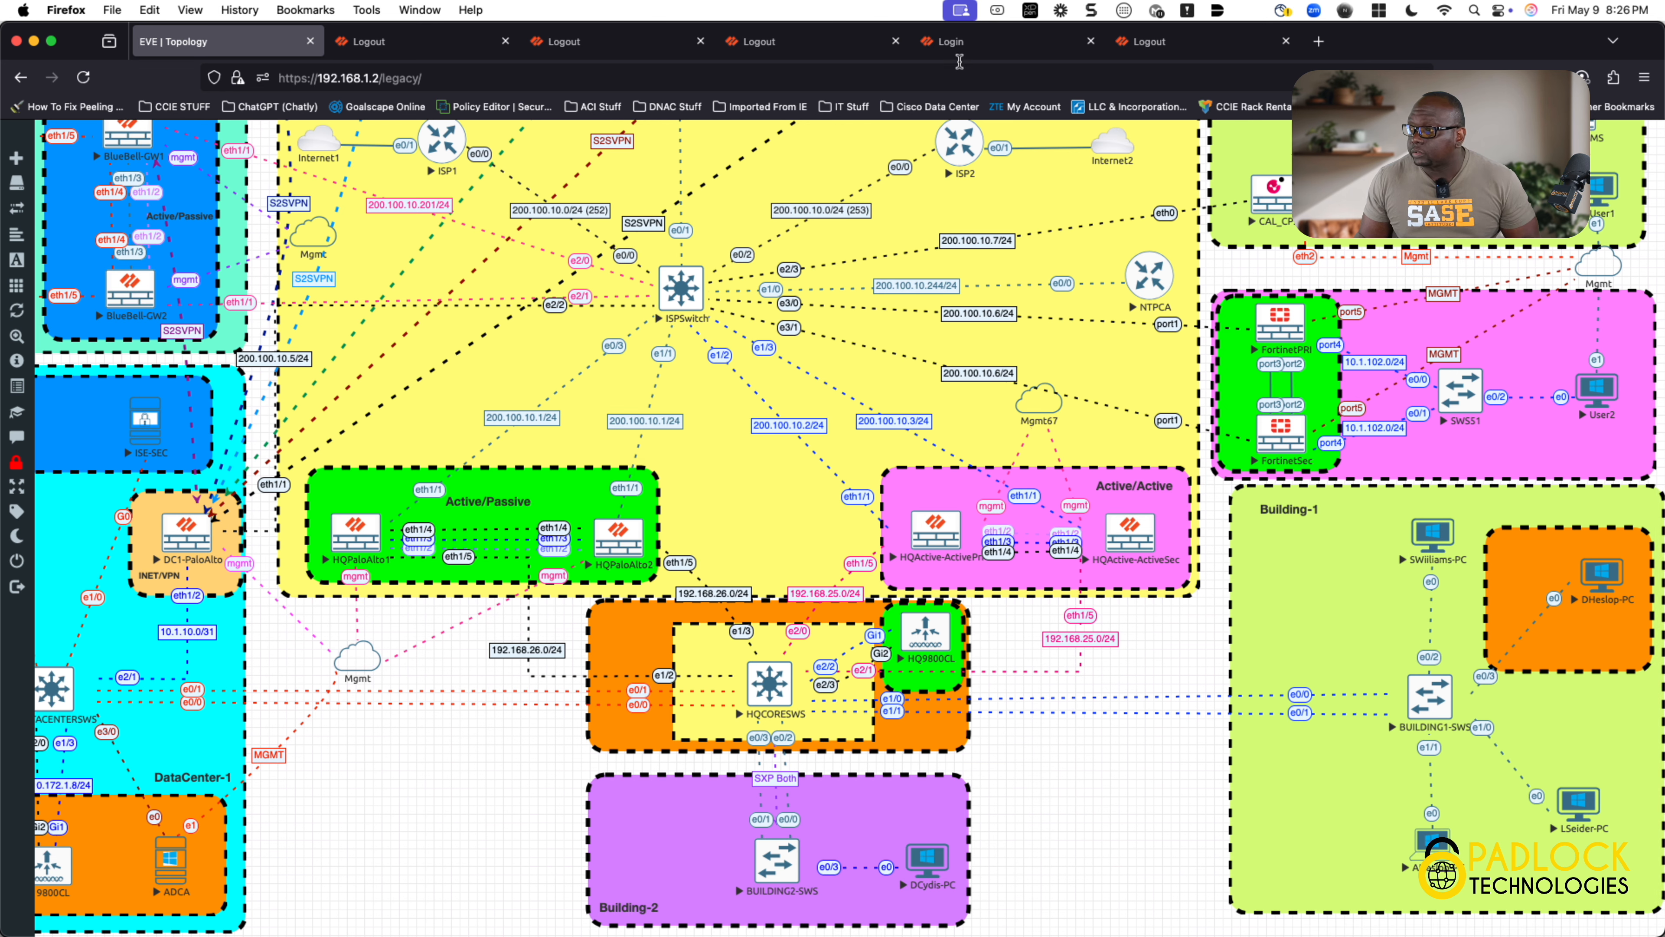
pyautogui.click(960, 48)
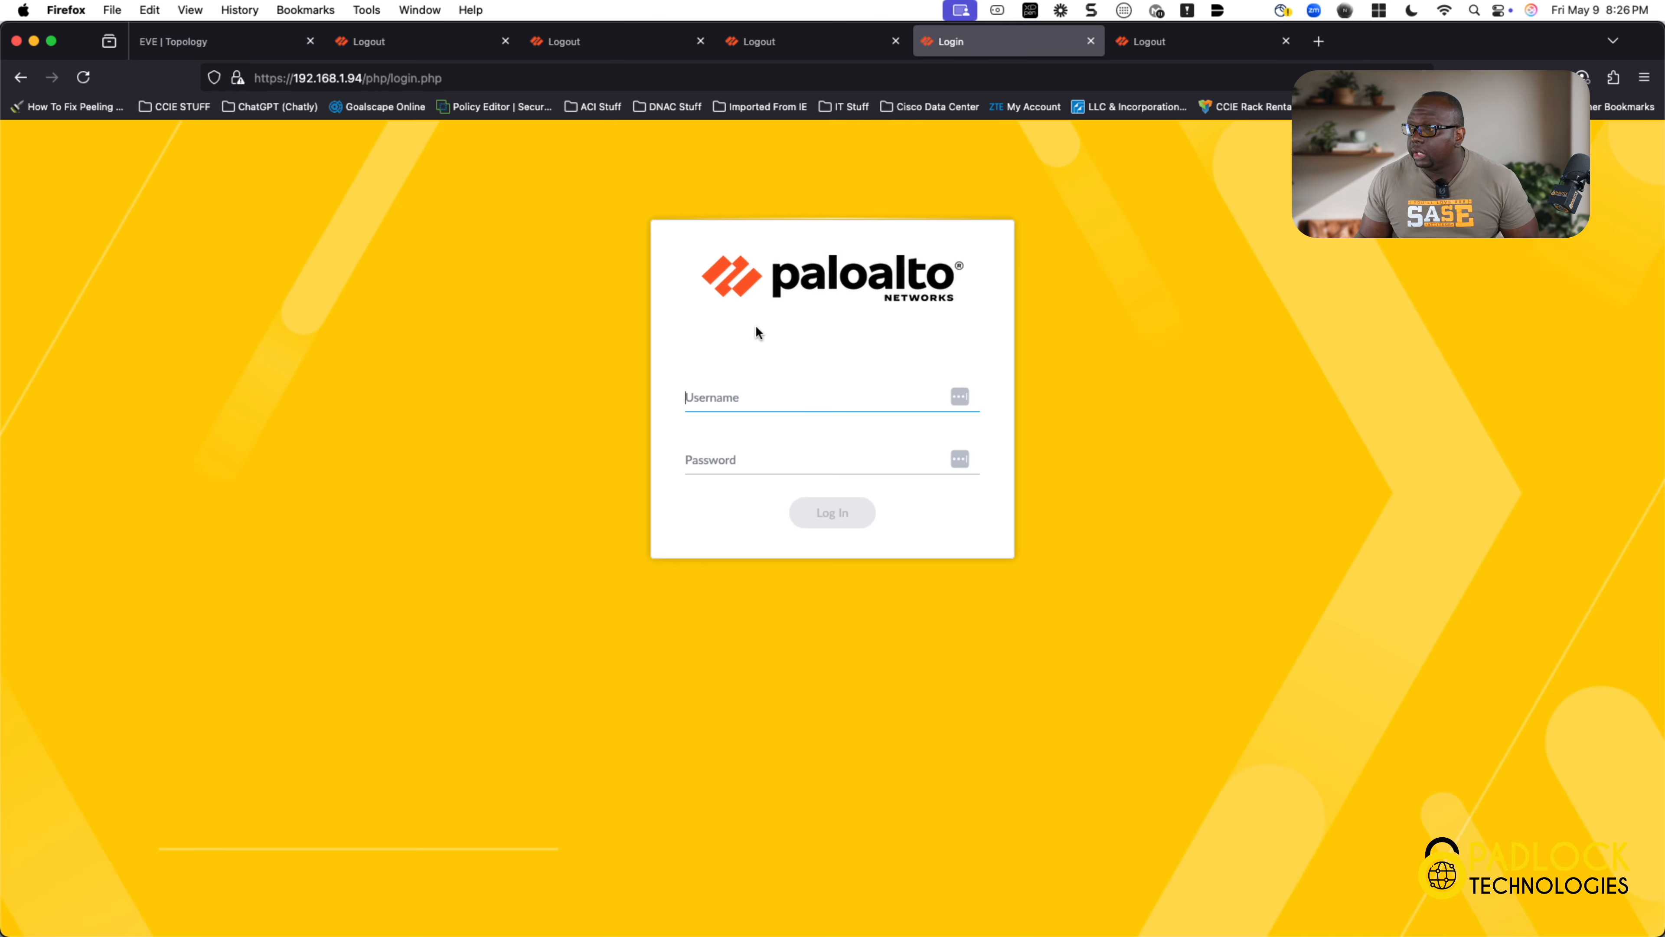
pyautogui.click(782, 394)
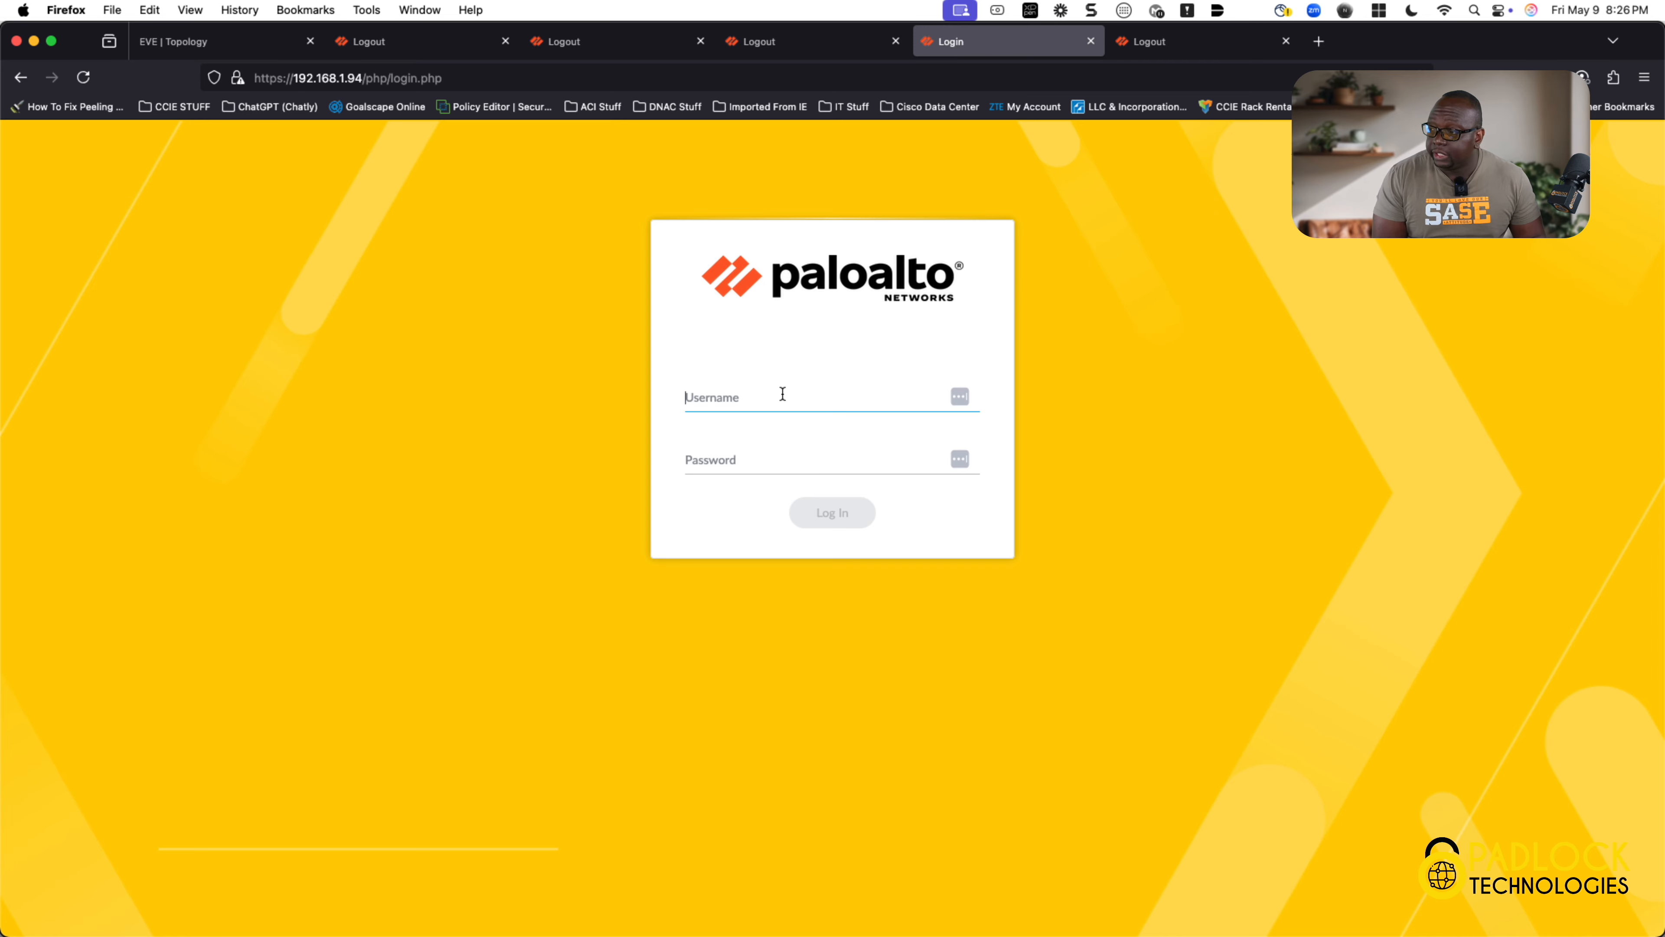
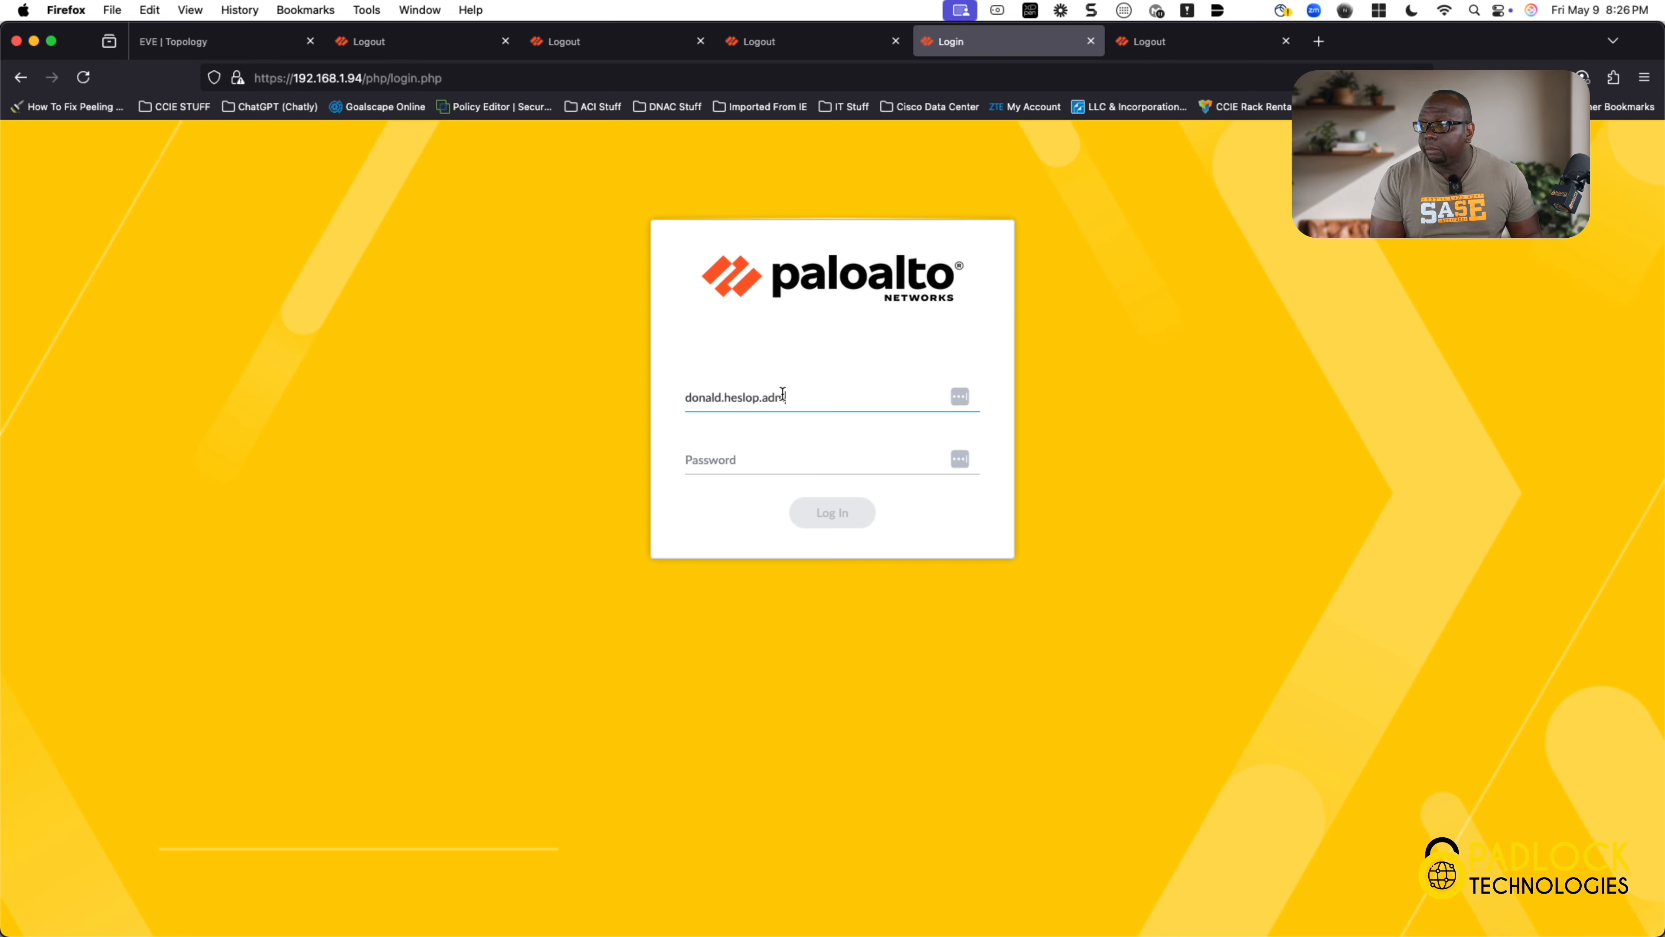
pyautogui.press('Tab')
pyautogui.write('**********')
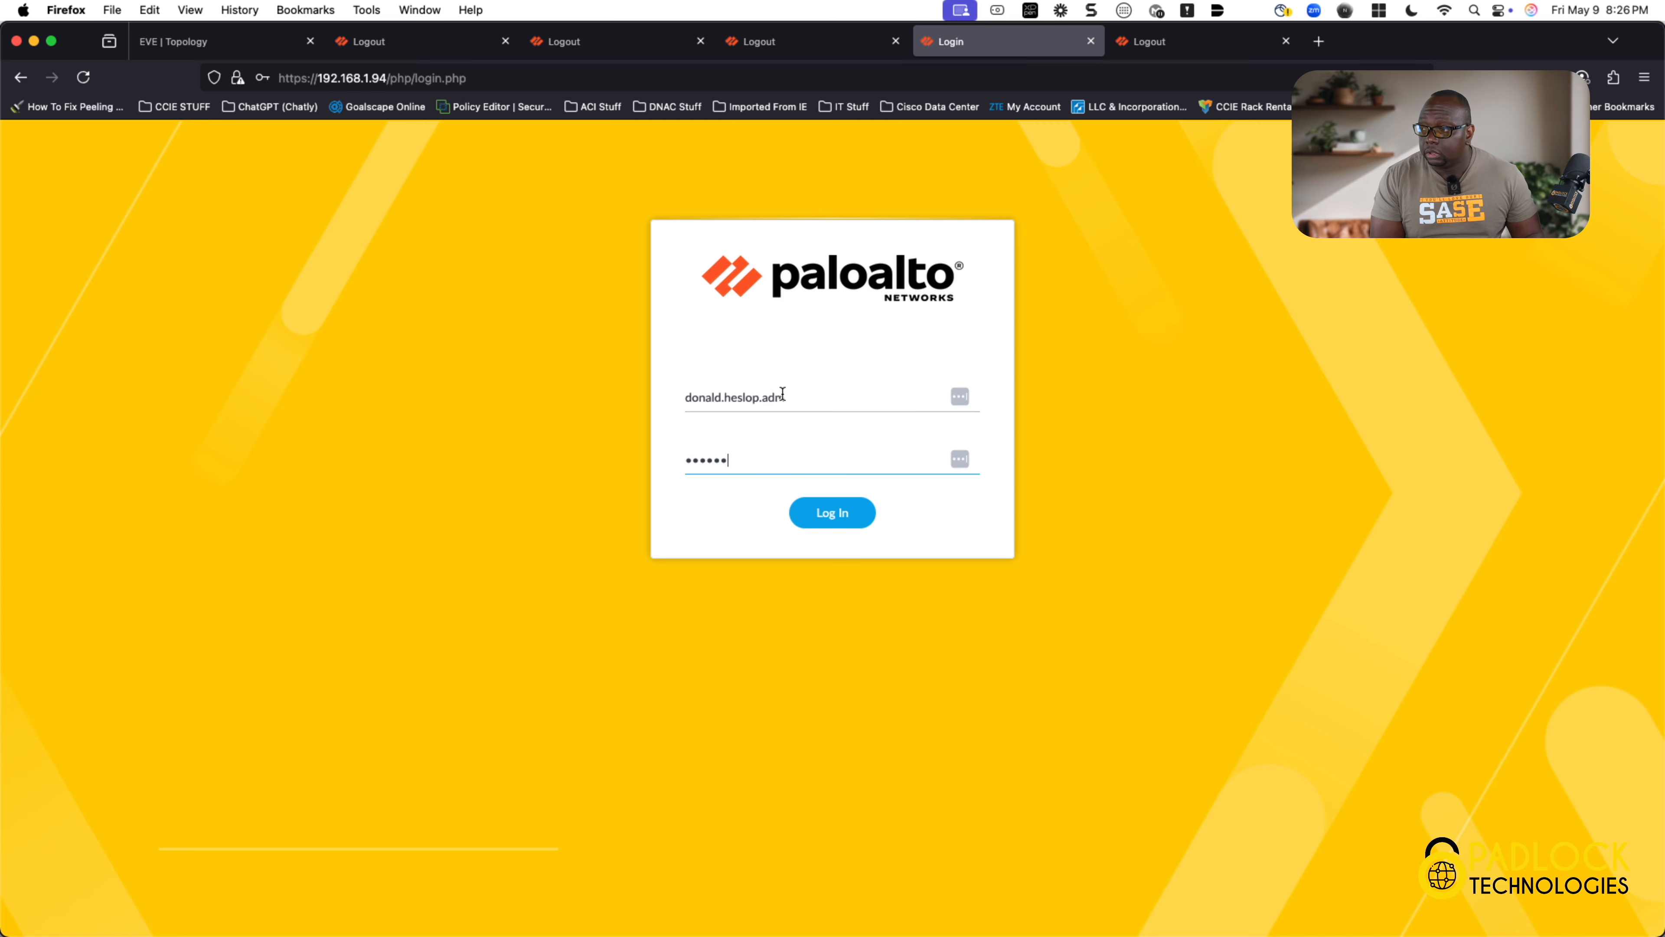
pyautogui.write('*')
pyautogui.press('Return')
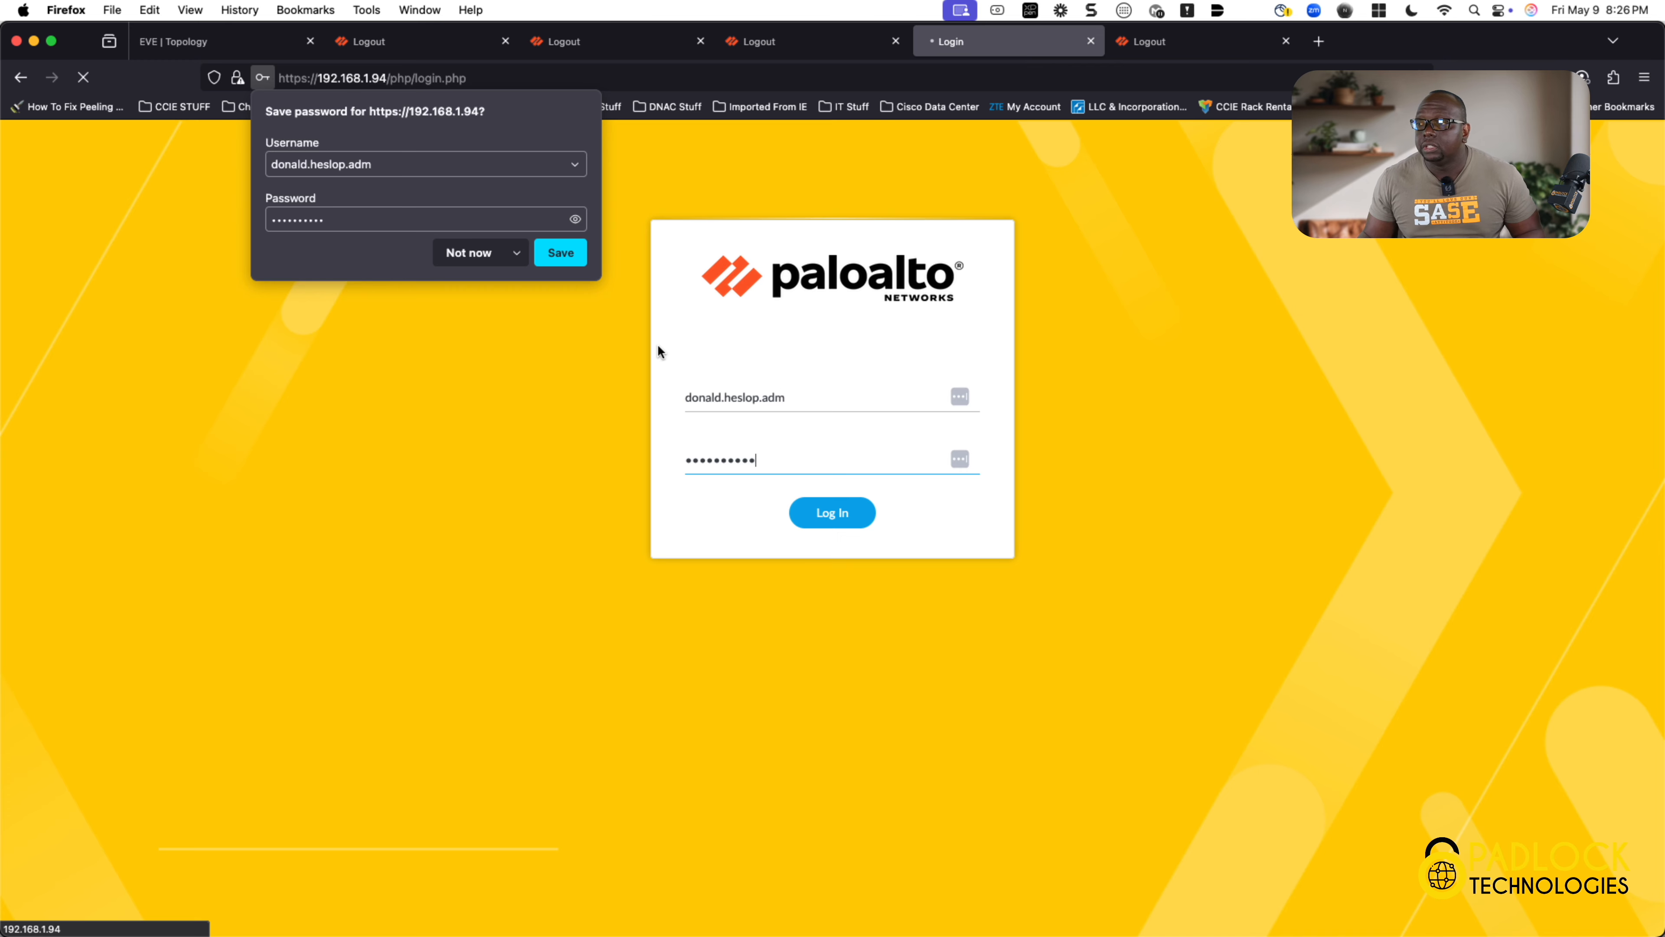
# Step: Save the login password in Firefox and go back to the EVE lab topology
pyautogui.click(580, 258)
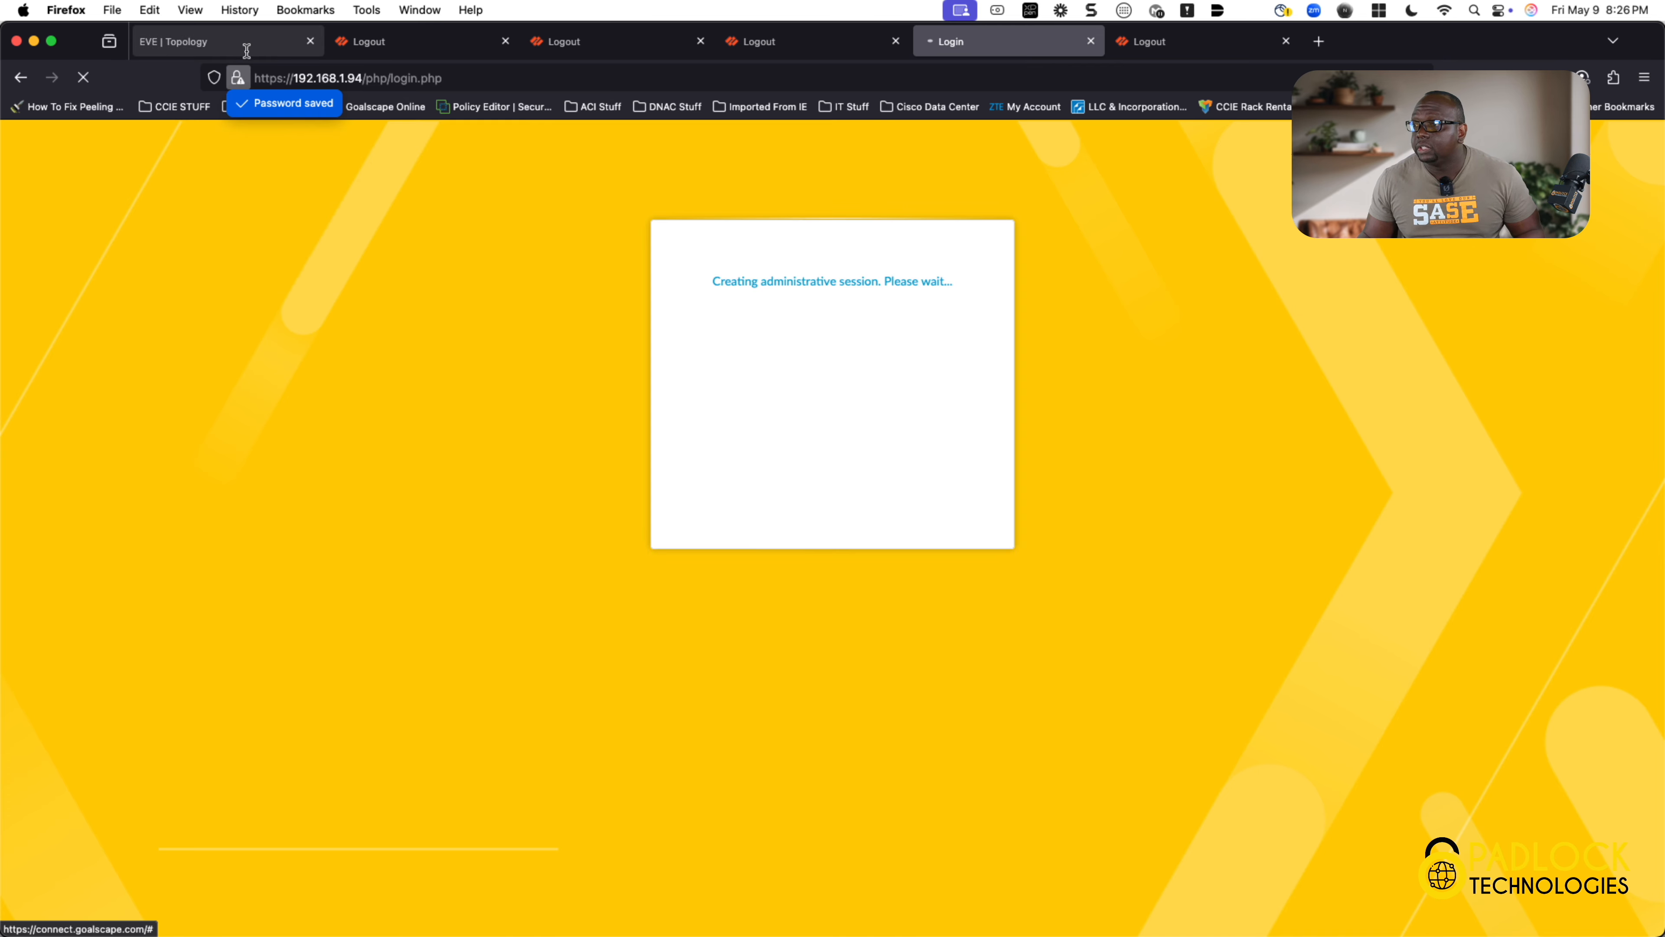
pyautogui.click(217, 41)
pyautogui.hscroll(-5, 298, 452)
pyautogui.hscroll(-3, 298, 452)
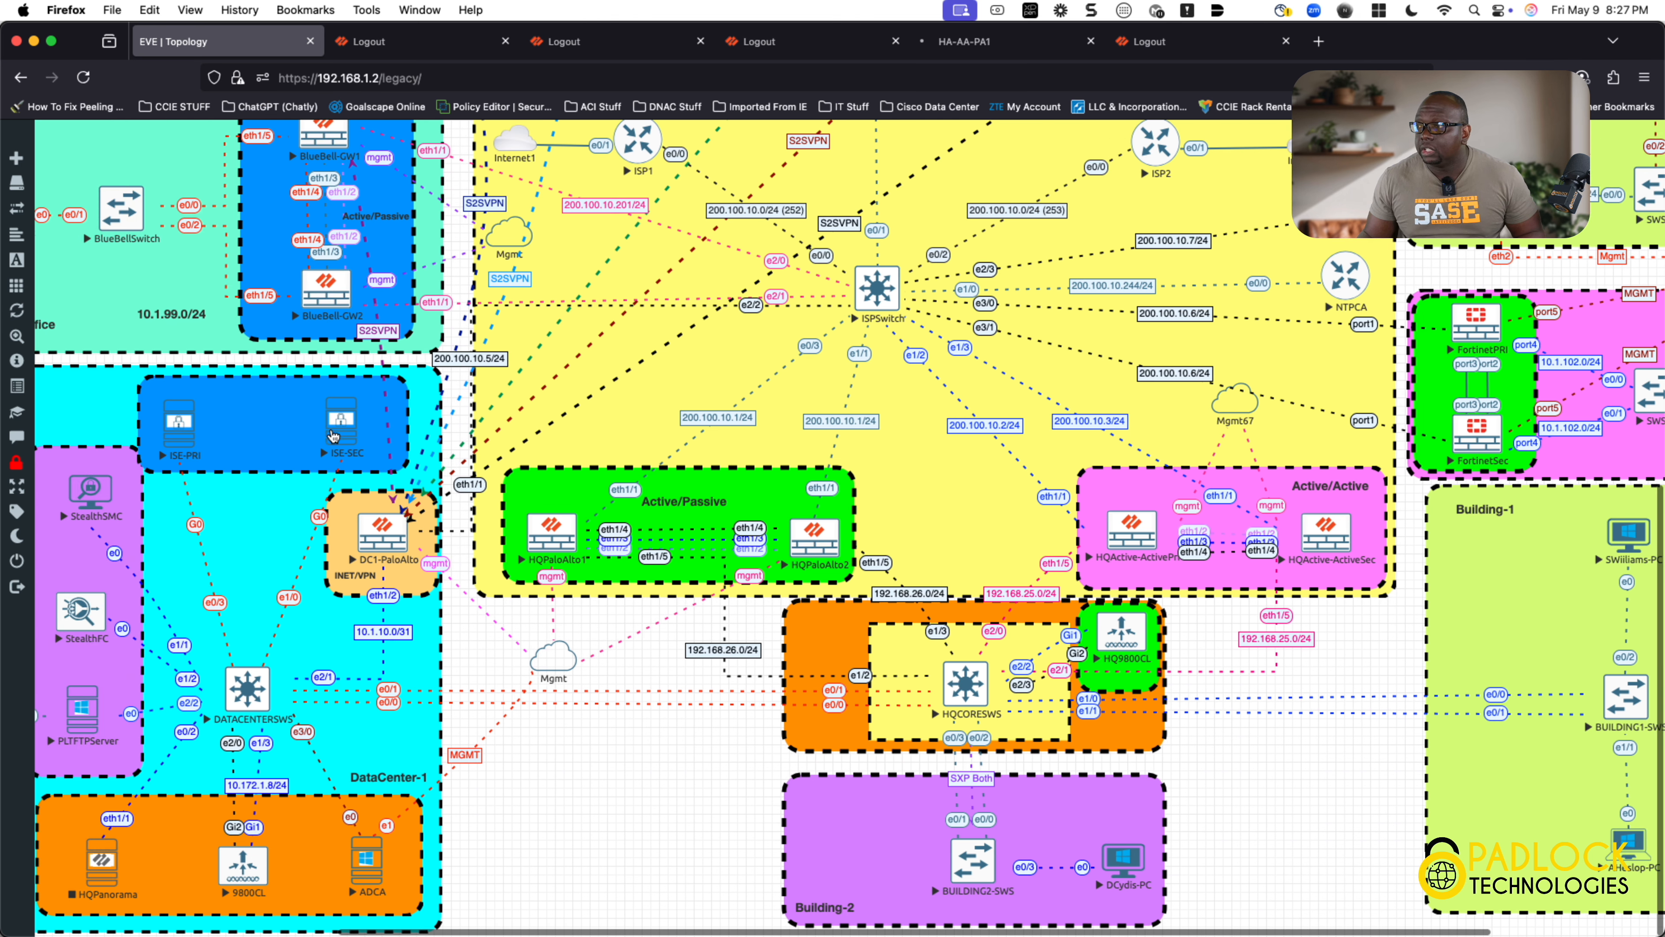
# Step: Switch to the HA-AA-PA1 firewall dashboard tab
pyautogui.click(995, 43)
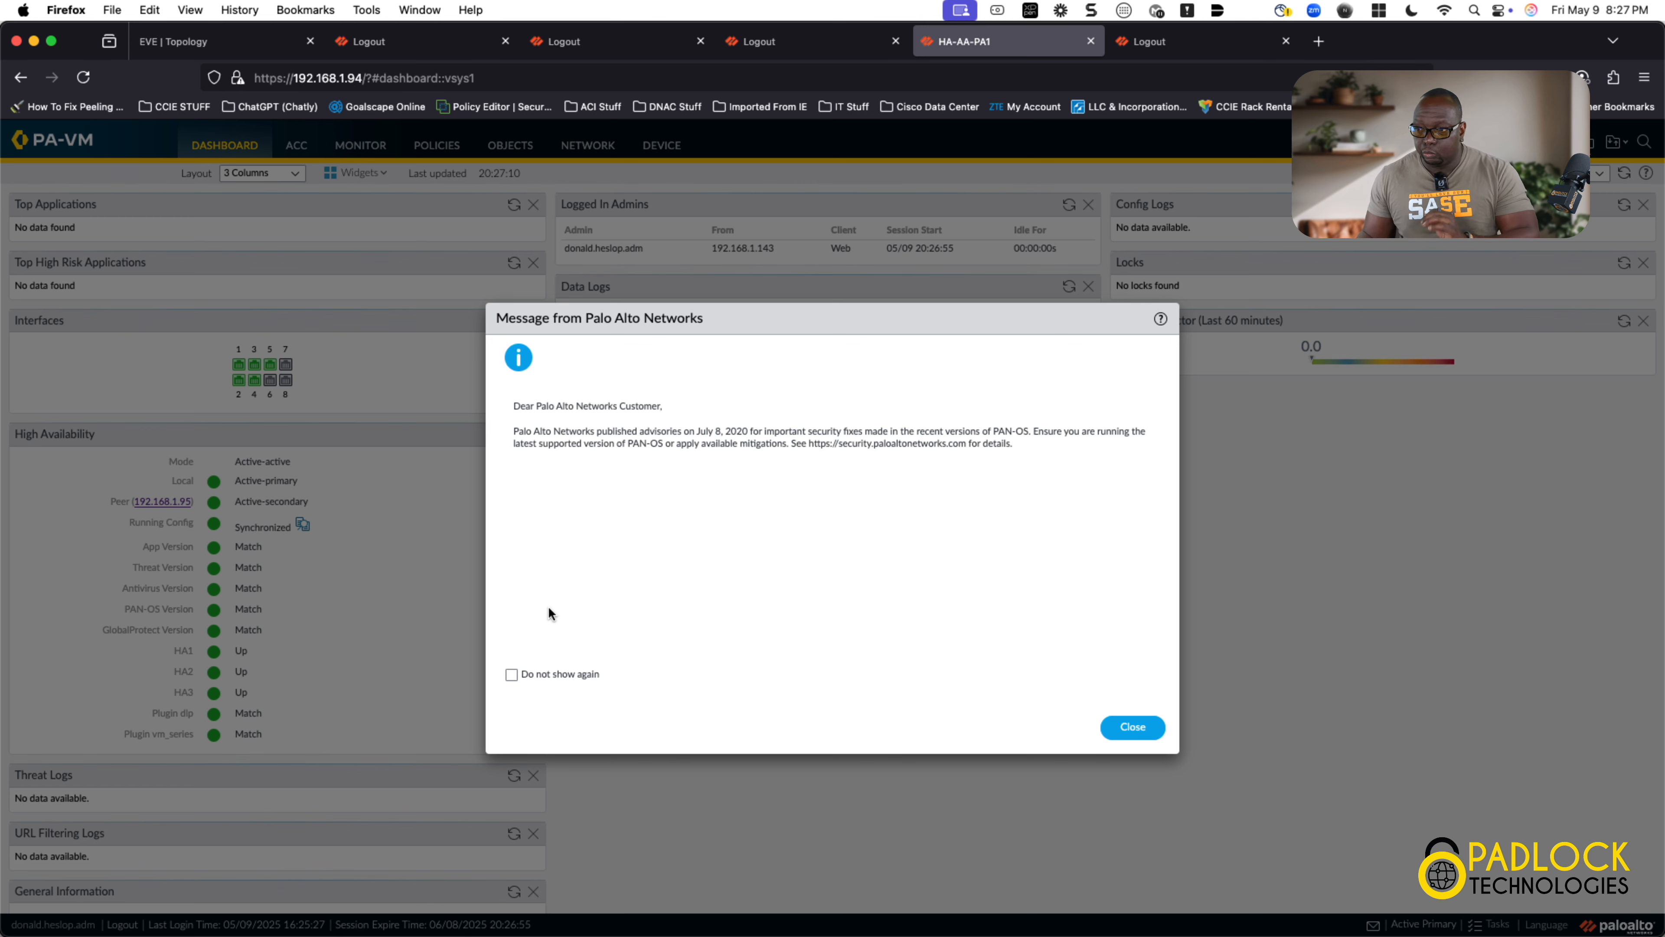
# Step: Close the security advisory with 'Do not show again' checked, and choose 'Remind Me Later' for telemetry
pyautogui.click(511, 674)
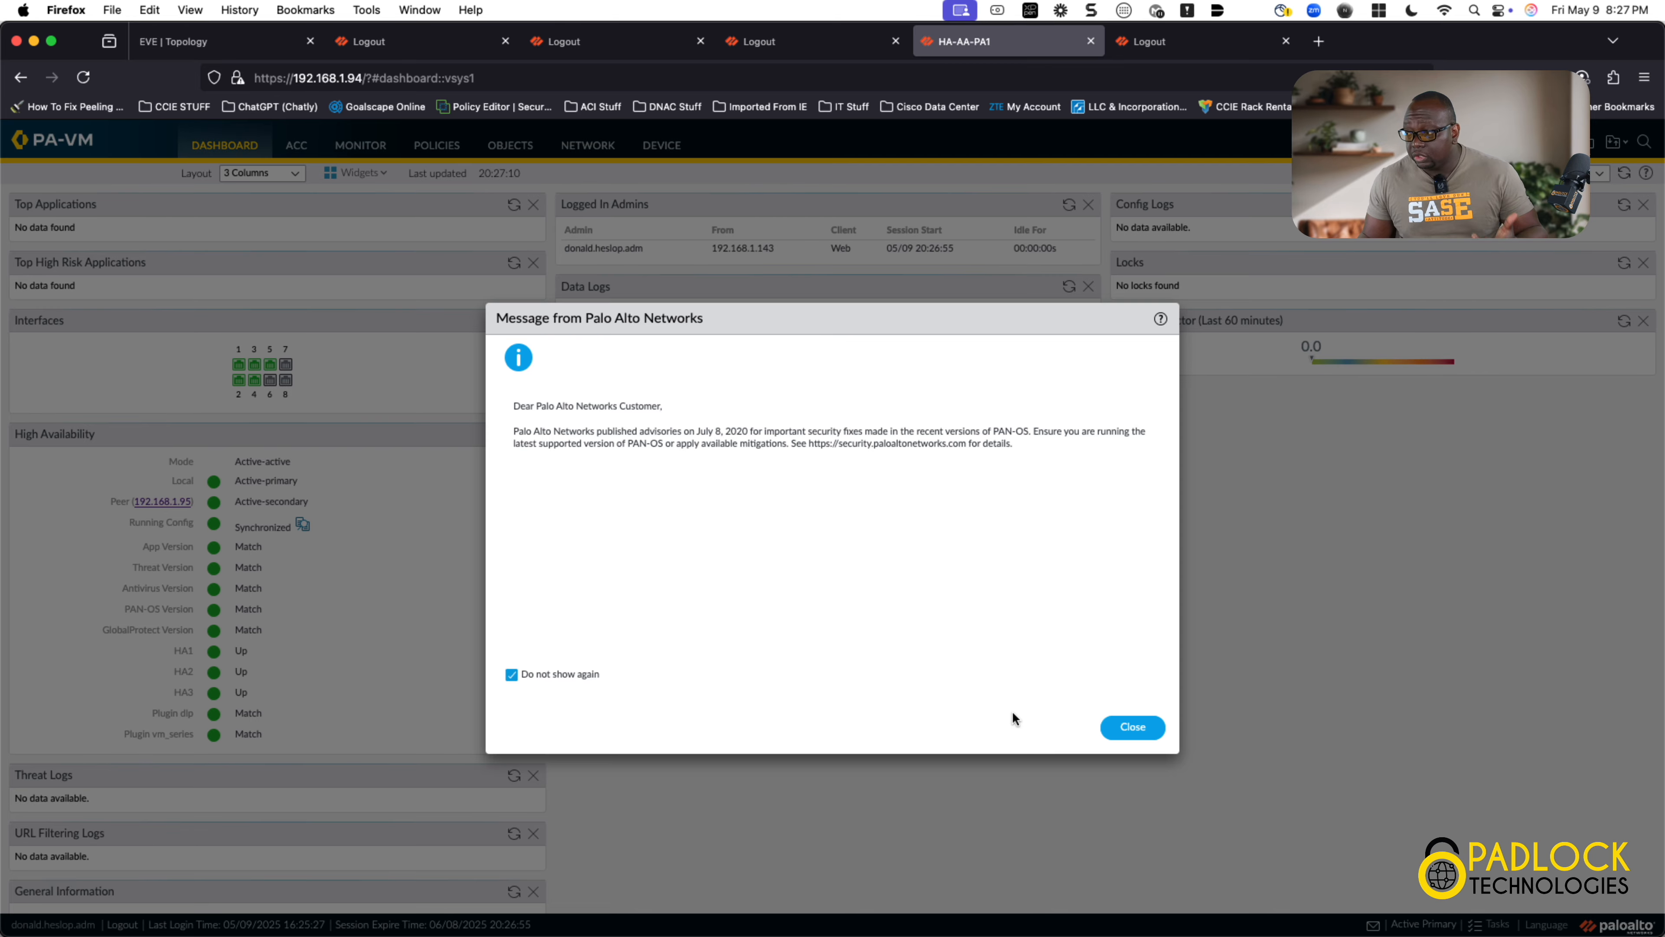
pyautogui.click(1123, 740)
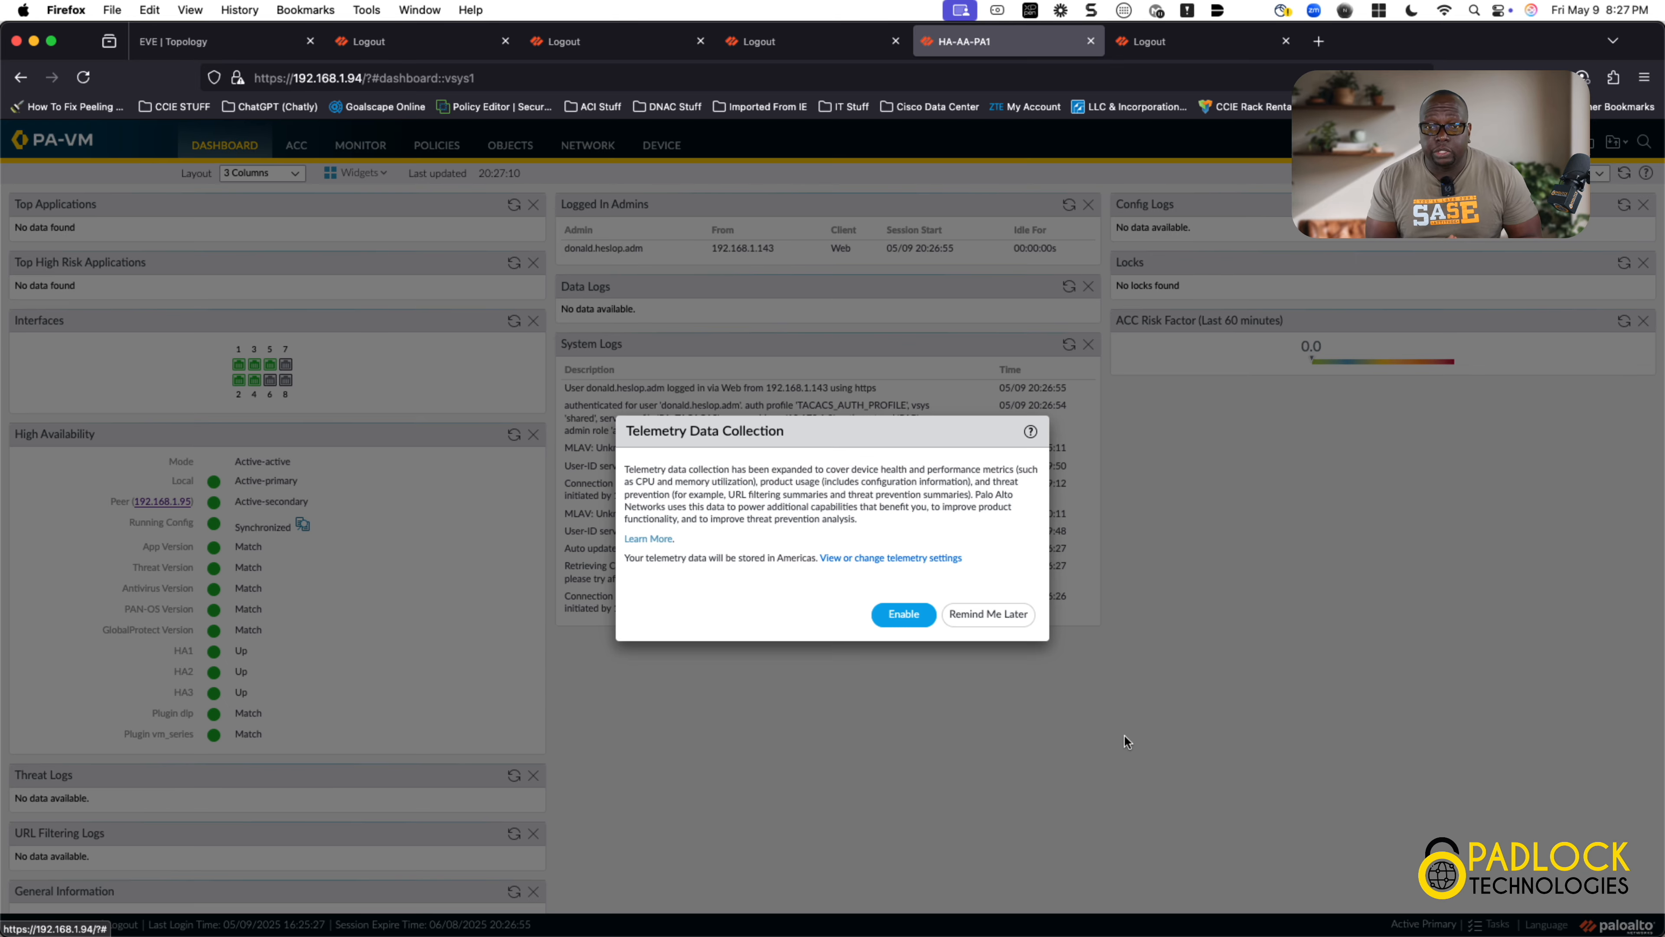
pyautogui.click(1024, 615)
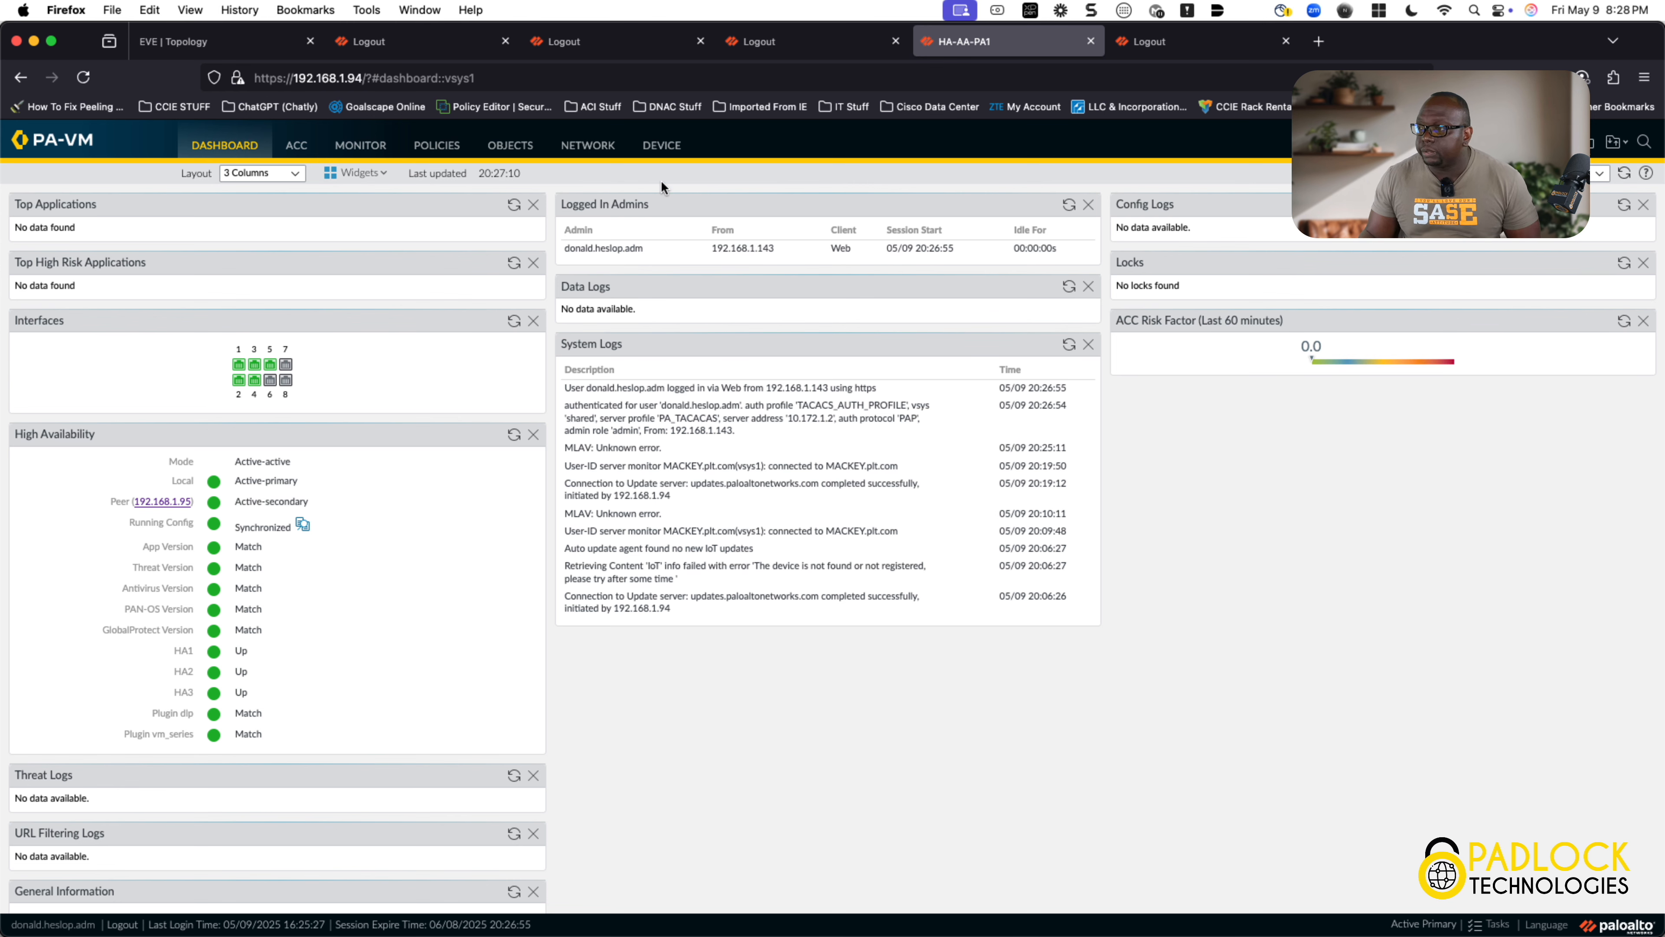
# Step: Go to Device > Certificate Management > Certificates to list PLTCACERT and SSLDecrypt
pyautogui.click(667, 145)
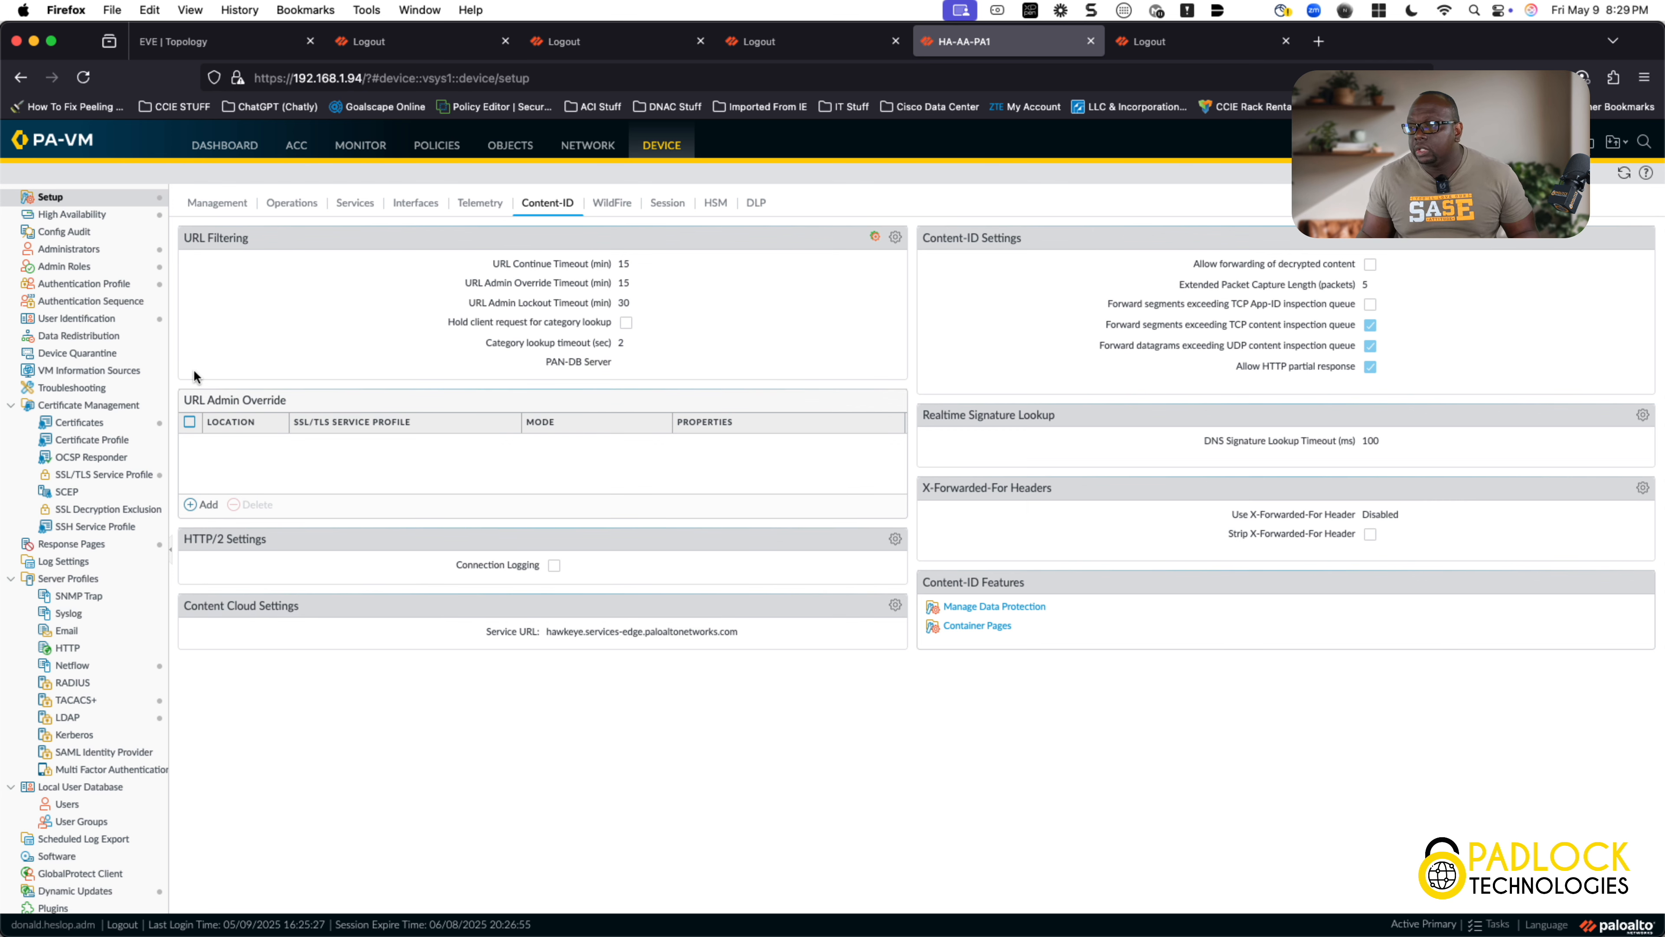
pyautogui.click(102, 424)
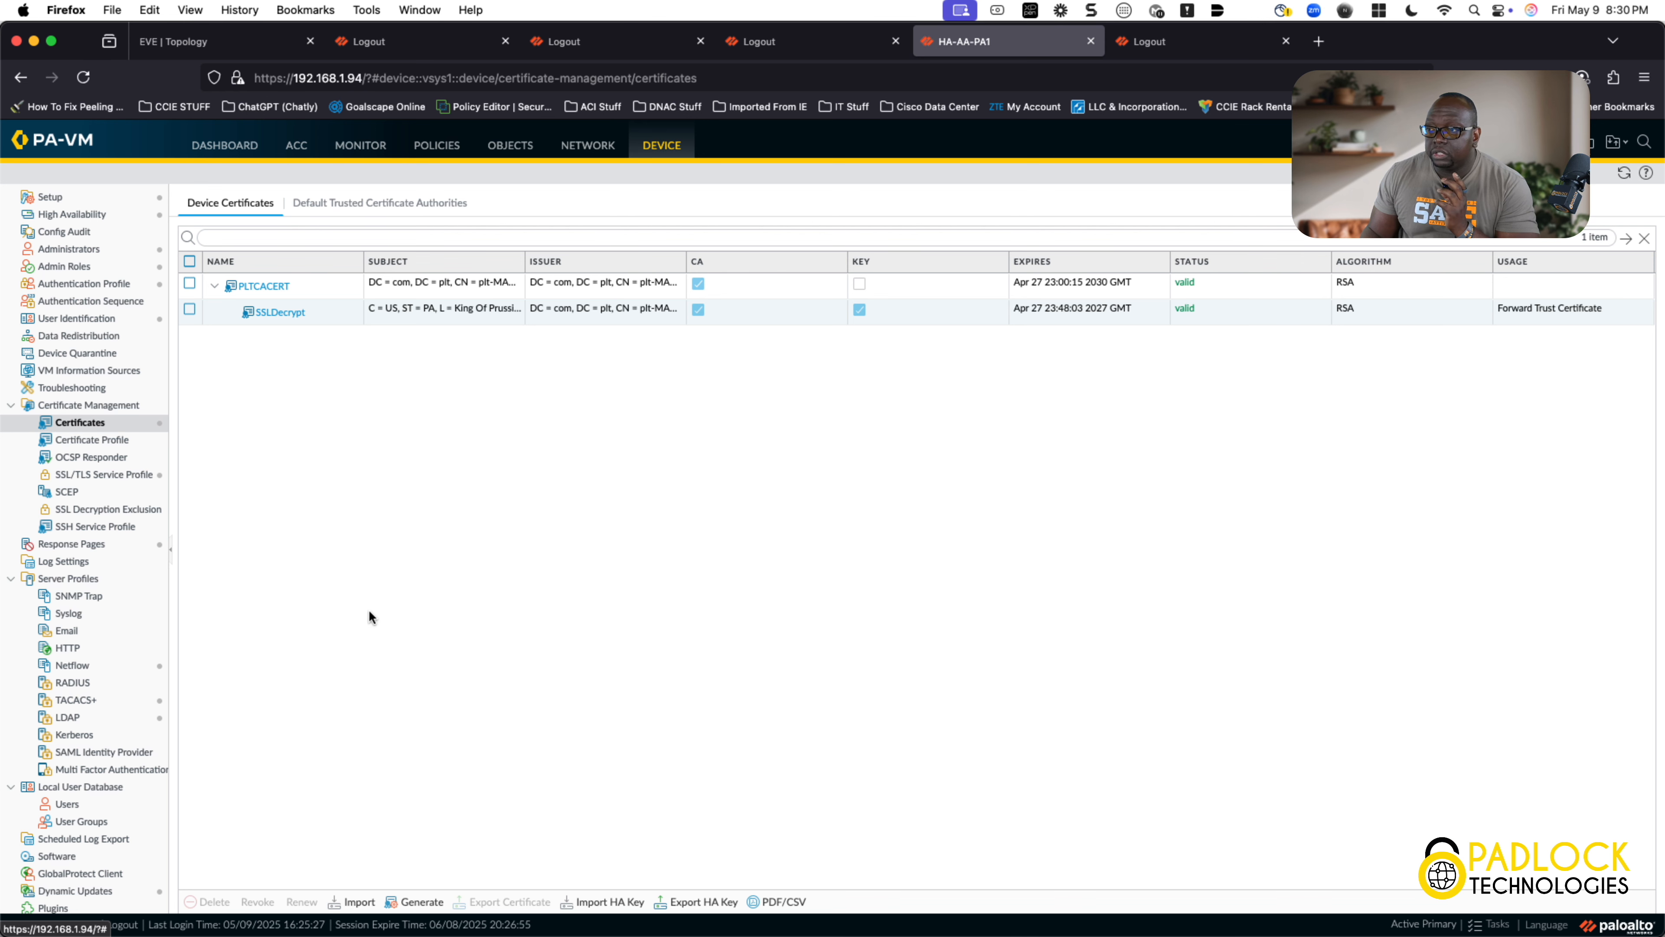
pyautogui.click(358, 902)
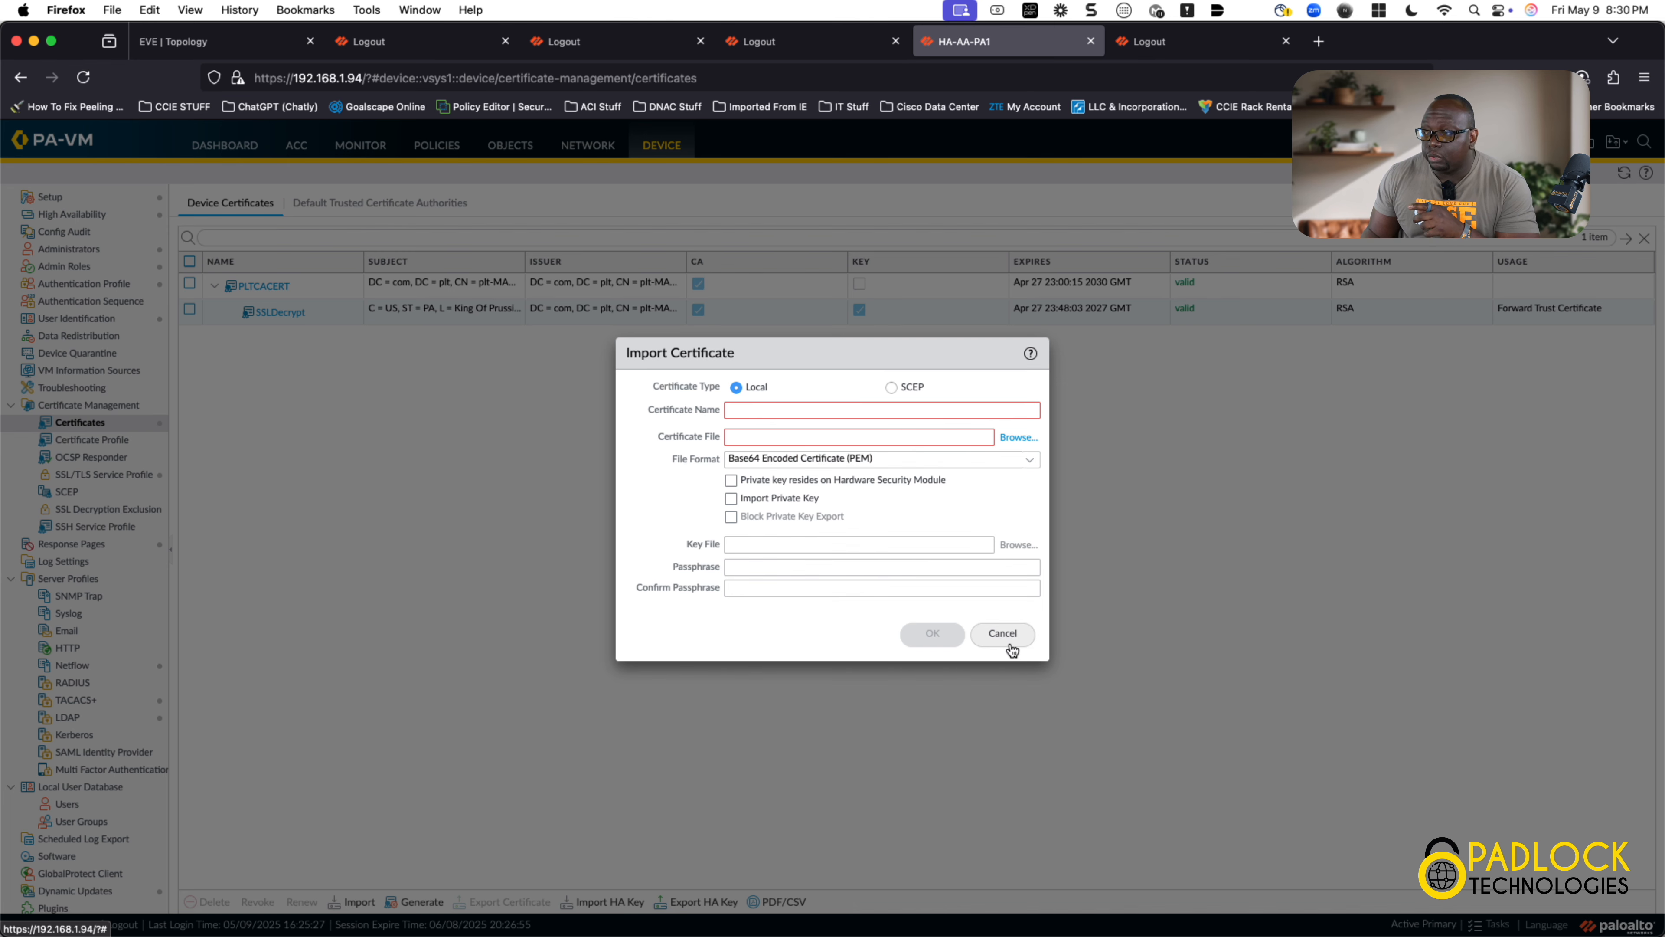
pyautogui.click(1003, 634)
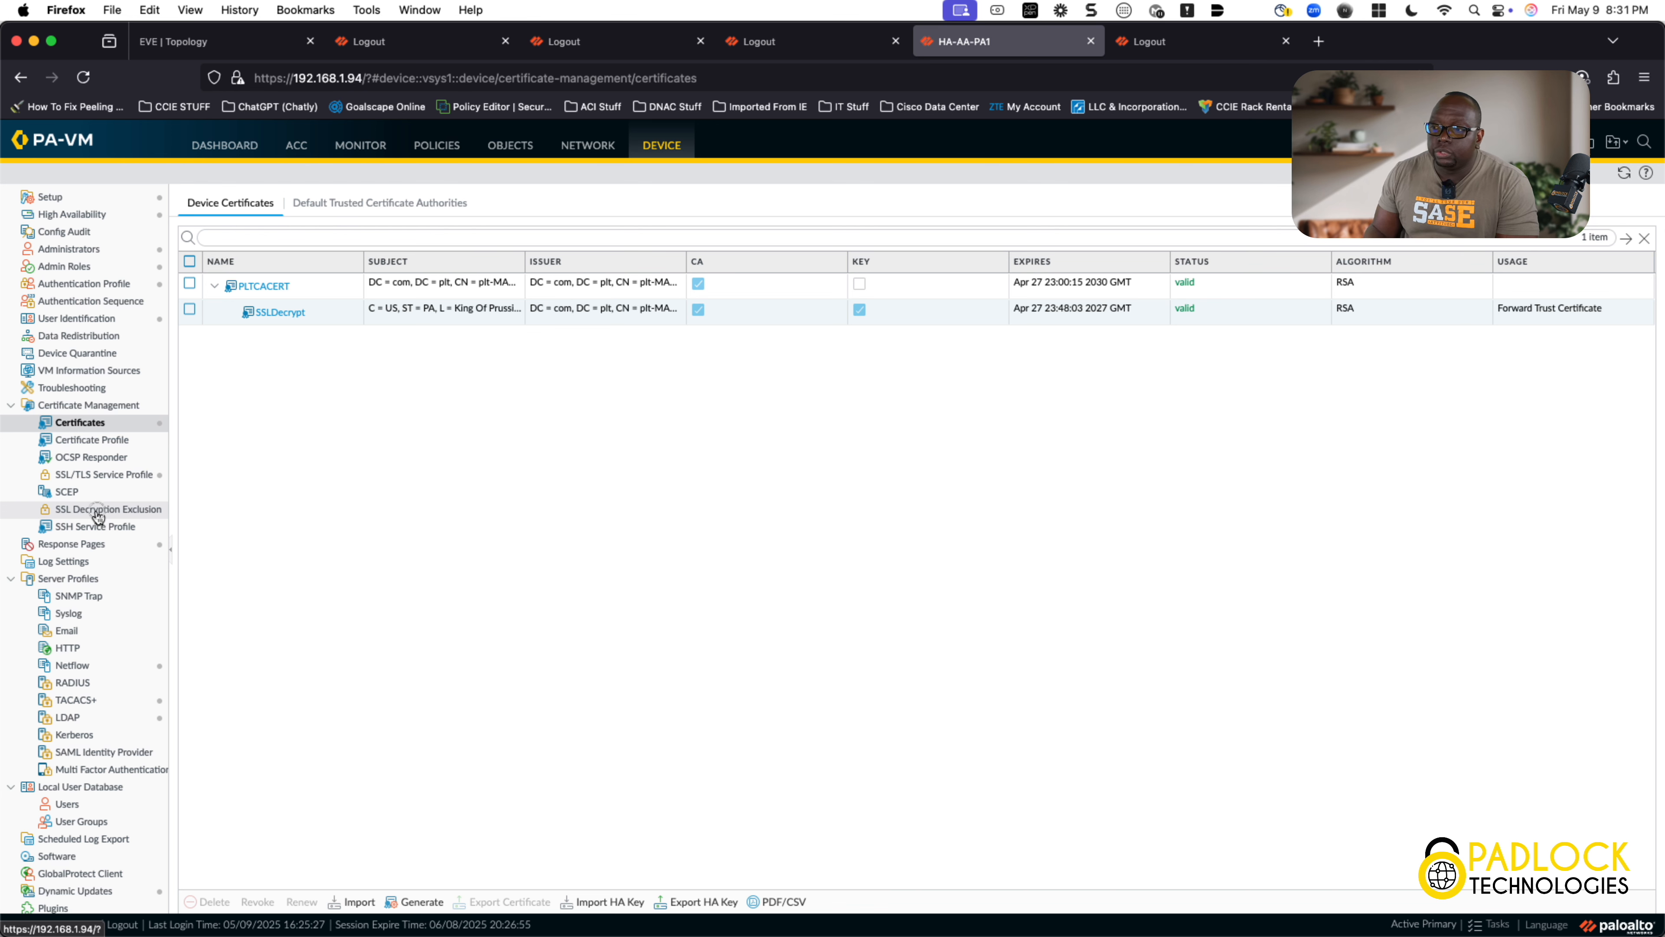
# Step: Filter the SSL Decryption Exclusion list for cisco.com and *.cisco.com, finding no matches among 260 entries
pyautogui.click(97, 512)
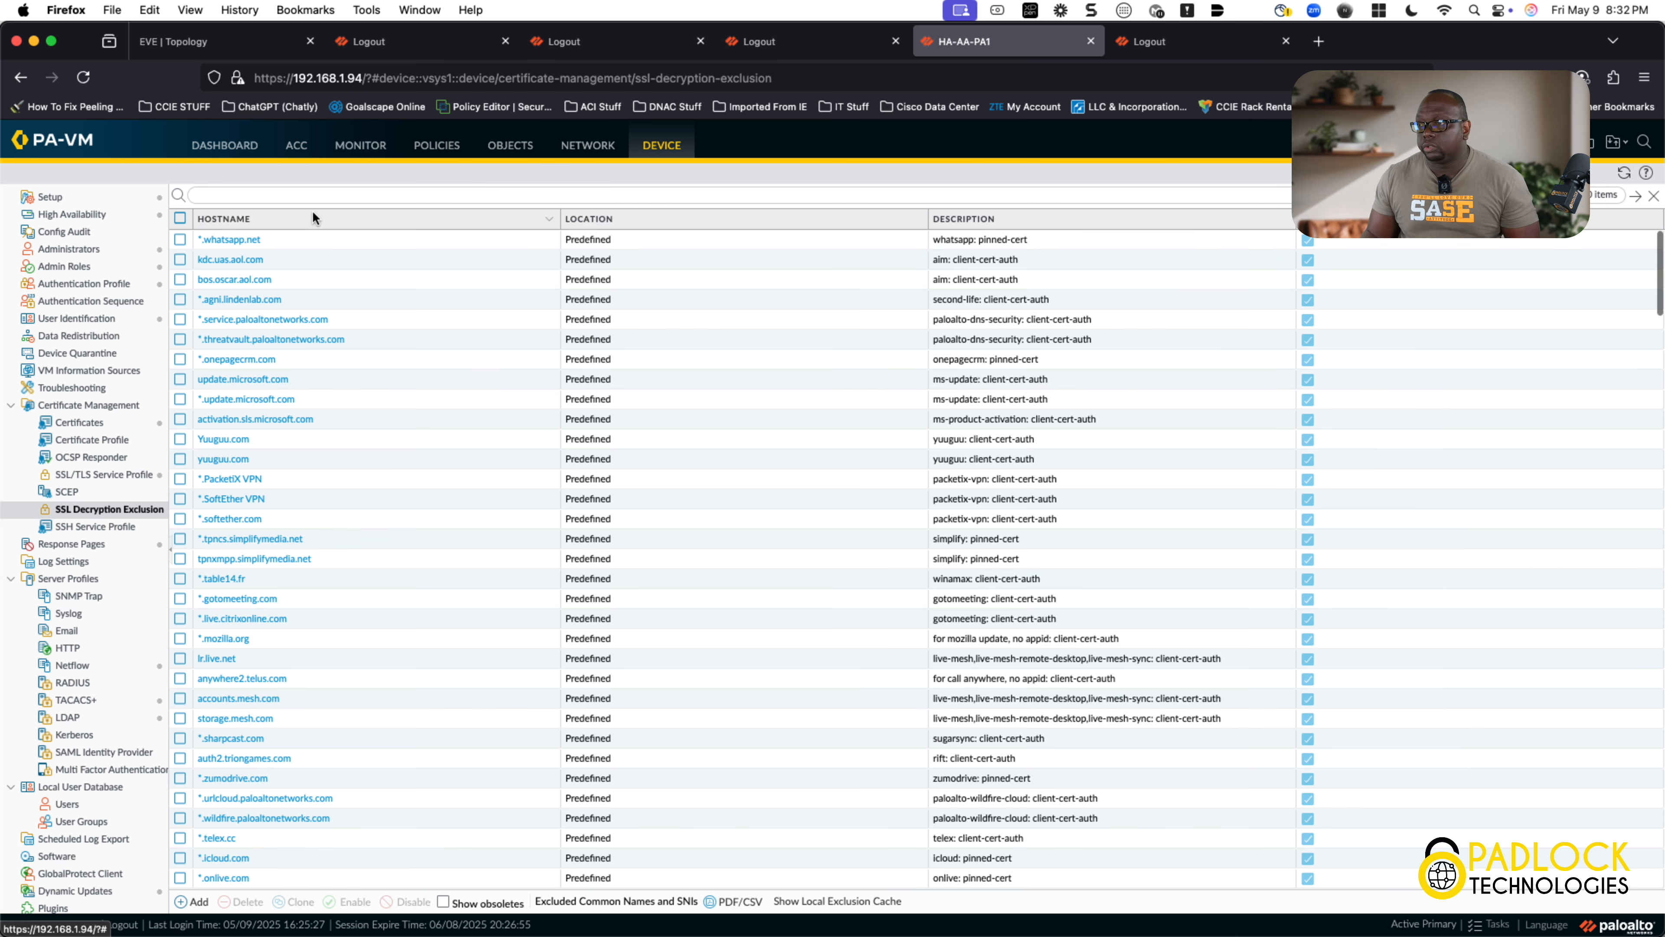
pyautogui.click(317, 197)
pyautogui.write('cisco.com')
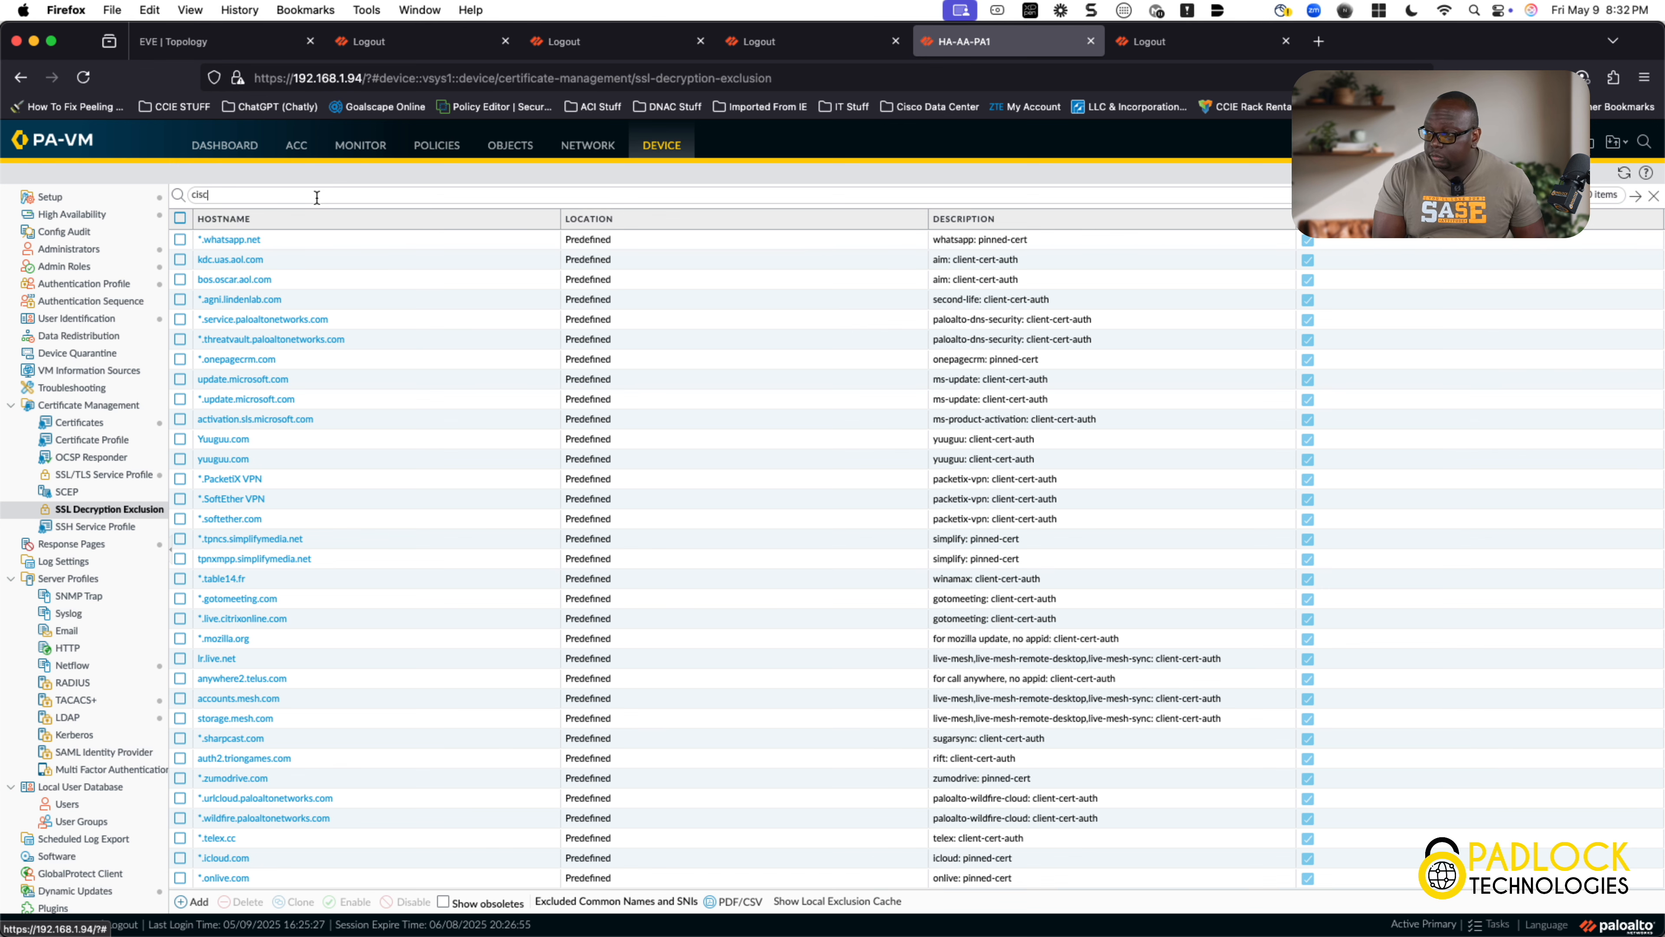
pyautogui.press('Return')
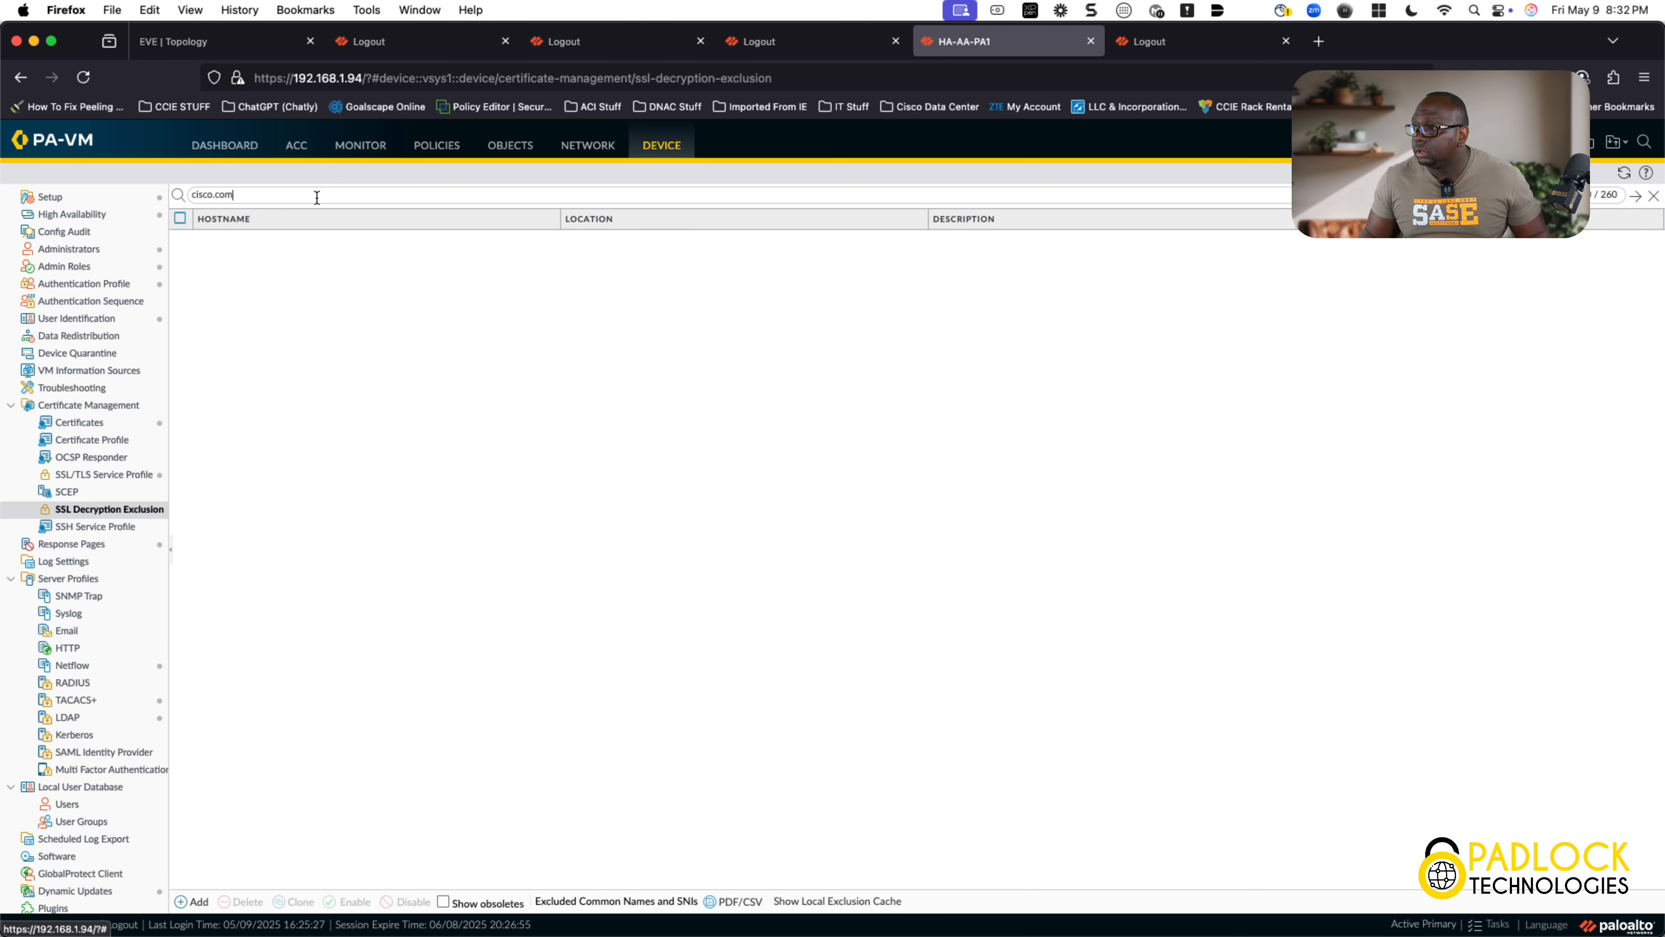
pyautogui.press('BackSpace')
pyautogui.press('BackSpace')
pyautogui.press('BackSpace')
pyautogui.press('BackSpace')
pyautogui.press('BackSpace')
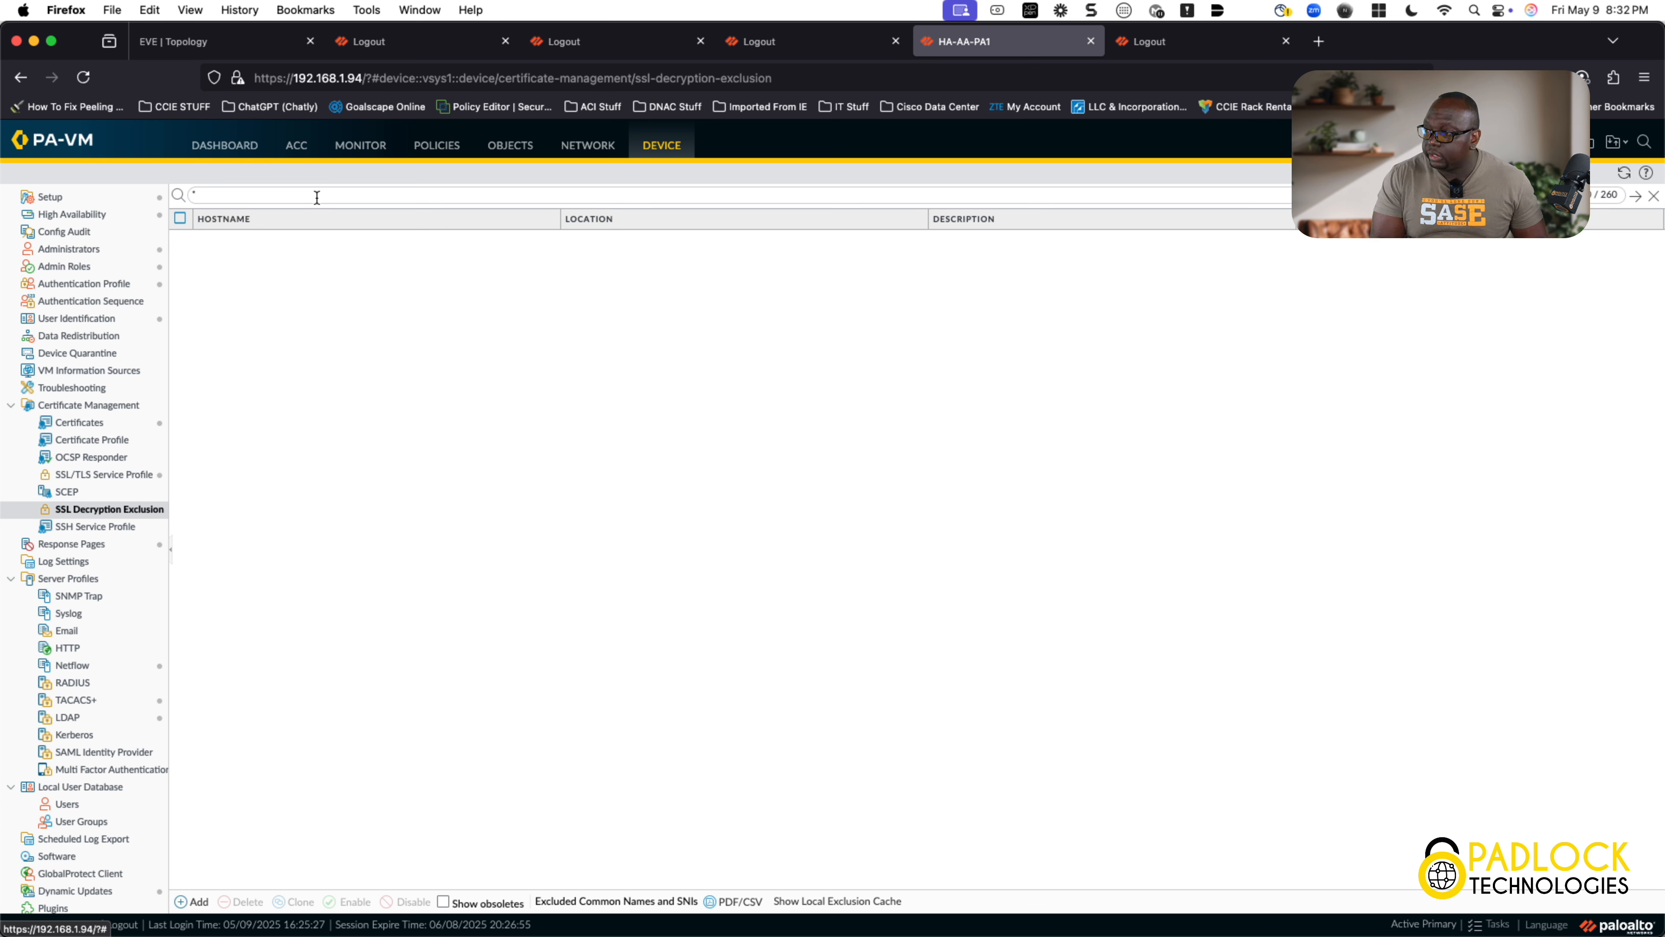
pyautogui.write('co.com')
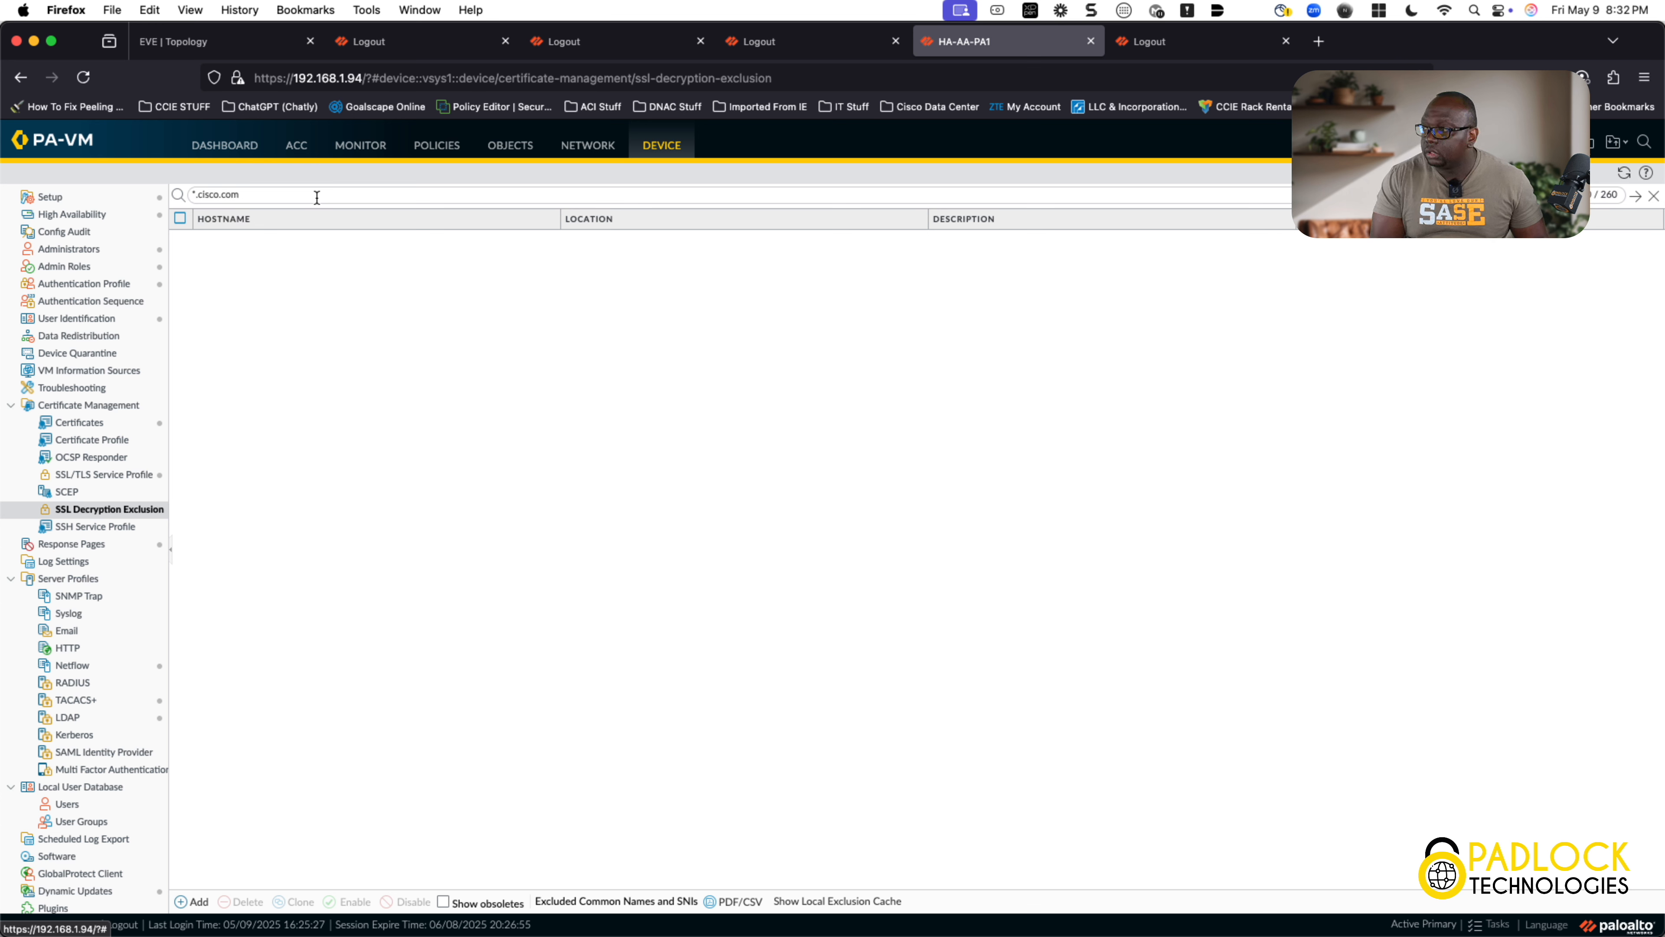
pyautogui.press('BackSpace')
pyautogui.press('BackSpace')
pyautogui.press('BackSpace')
pyautogui.press('BackSpace')
pyautogui.press('BackSpace')
pyautogui.press('BackSpace')
pyautogui.press('BackSpace')
pyautogui.press('BackSpace')
pyautogui.press('BackSpace')
pyautogui.press('BackSpace')
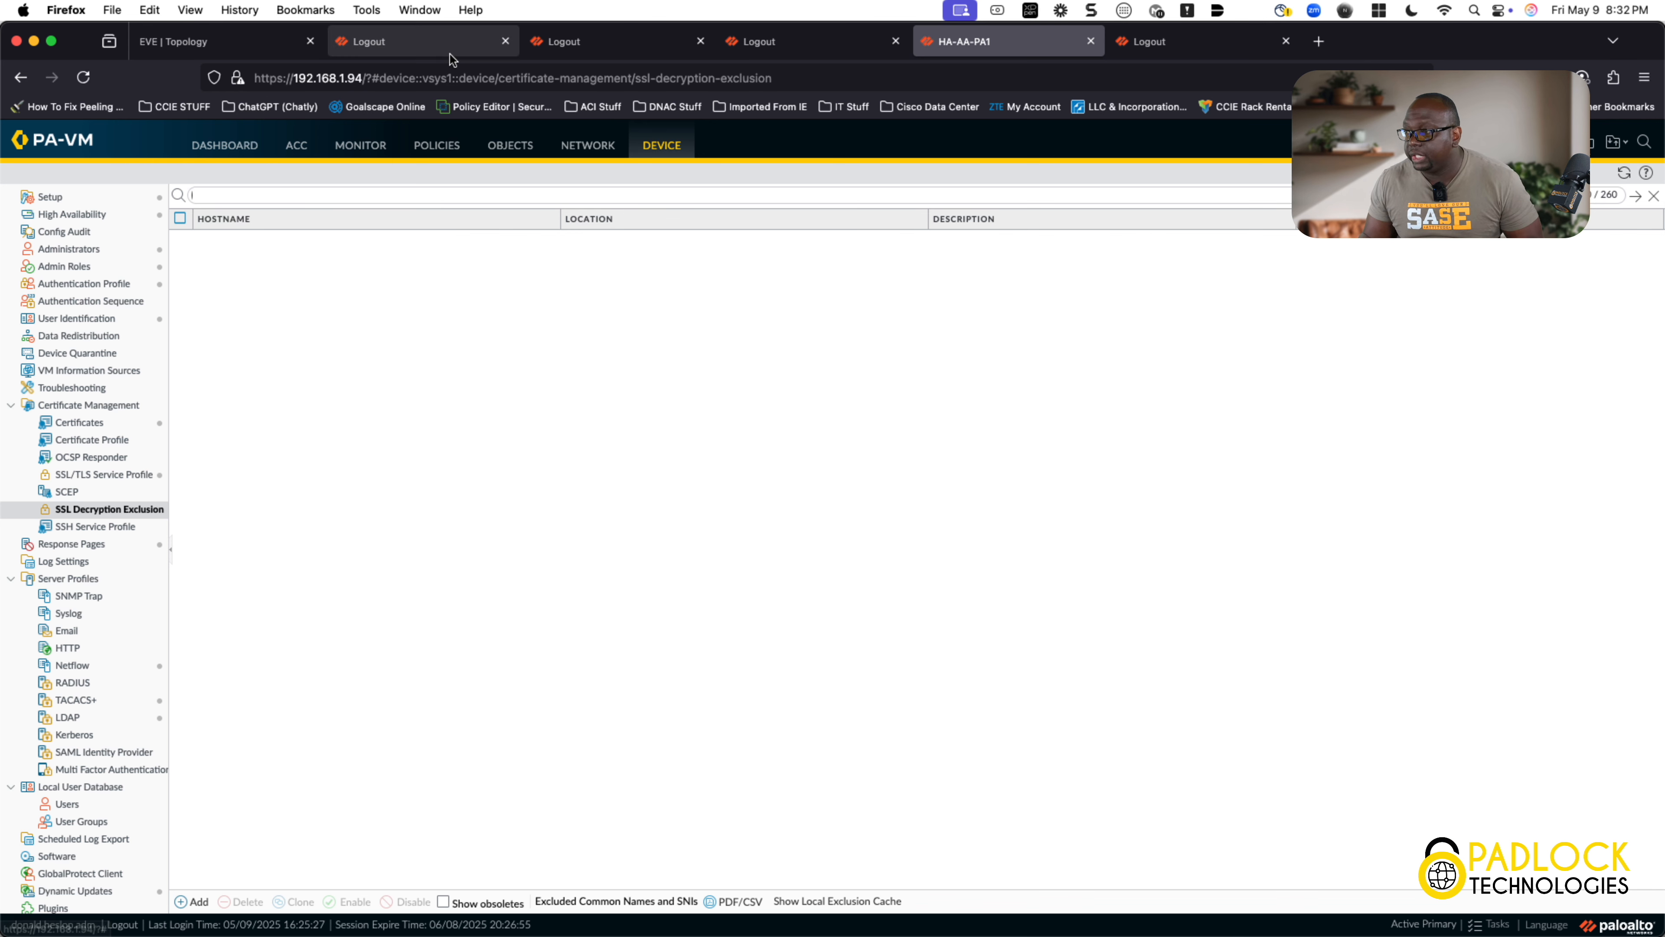
# Step: Log back in to the DC1PA firewall with the administrator username and password
pyautogui.click(435, 50)
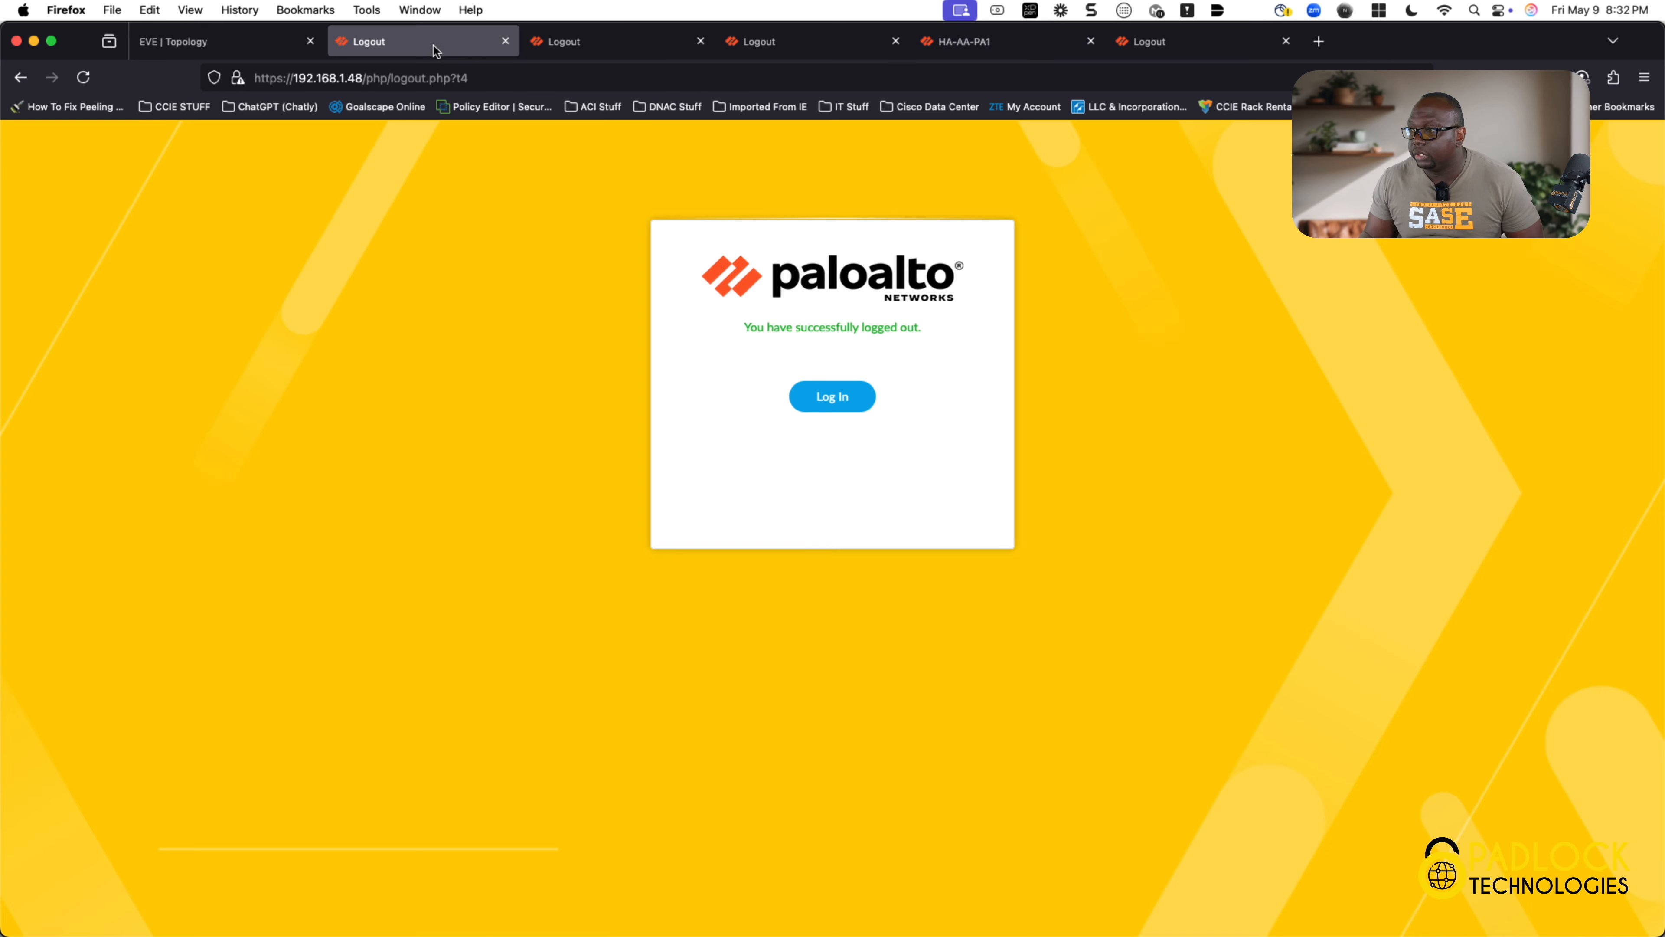
pyautogui.click(822, 402)
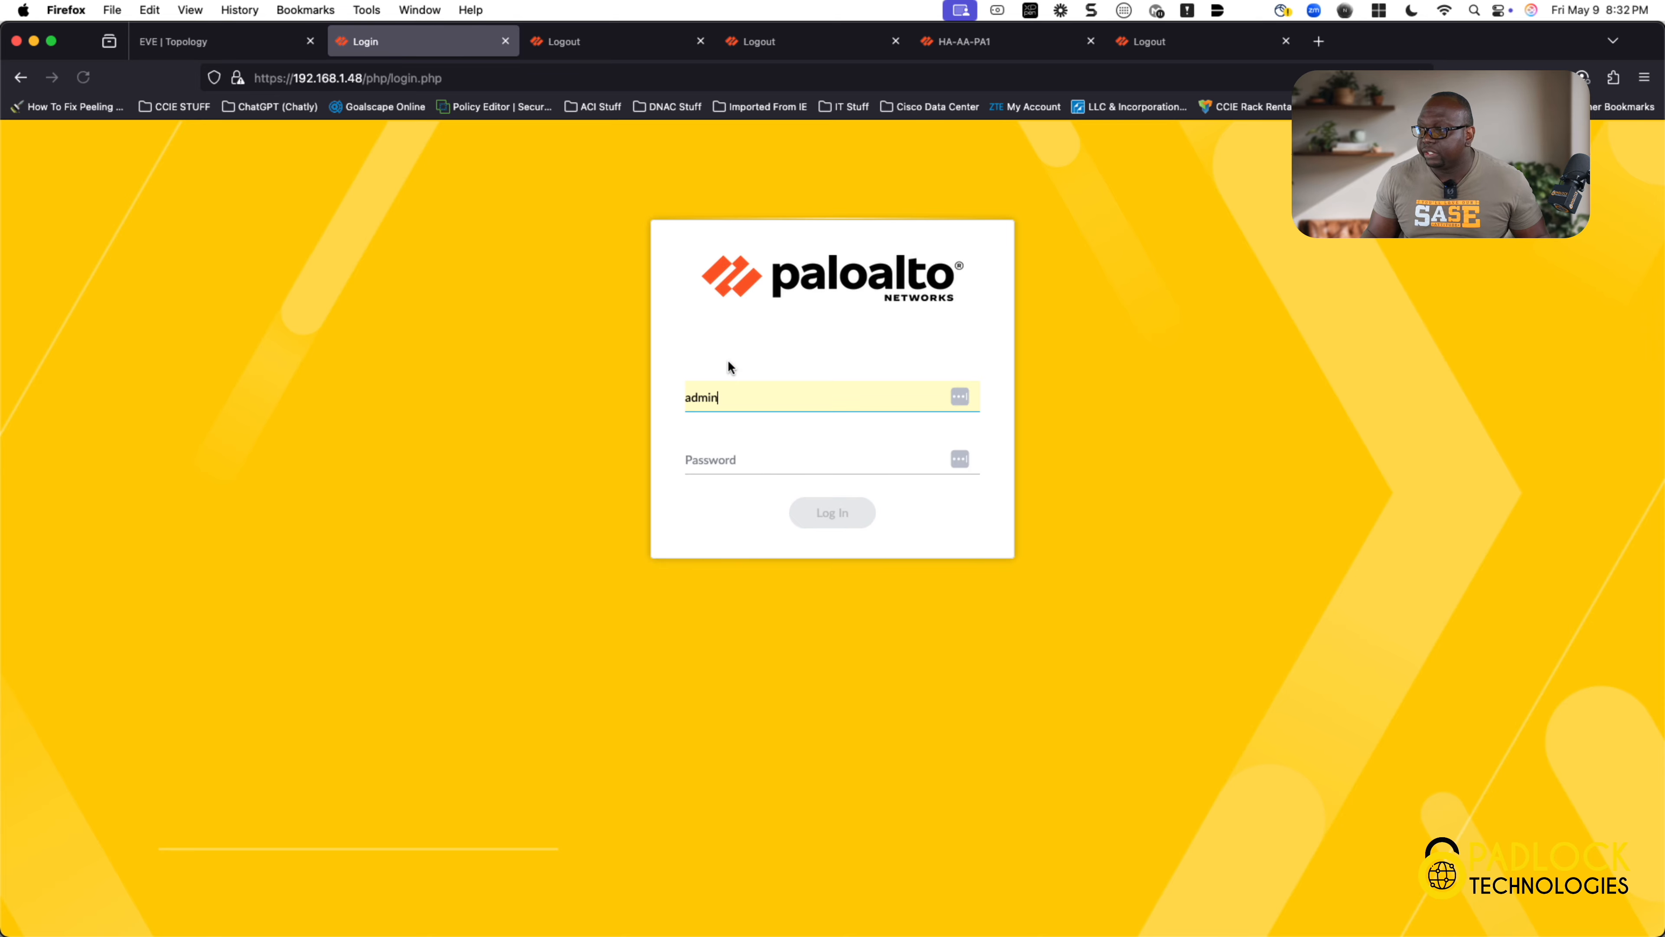
pyautogui.moveTo(733, 397); pyautogui.dragTo(585, 391)
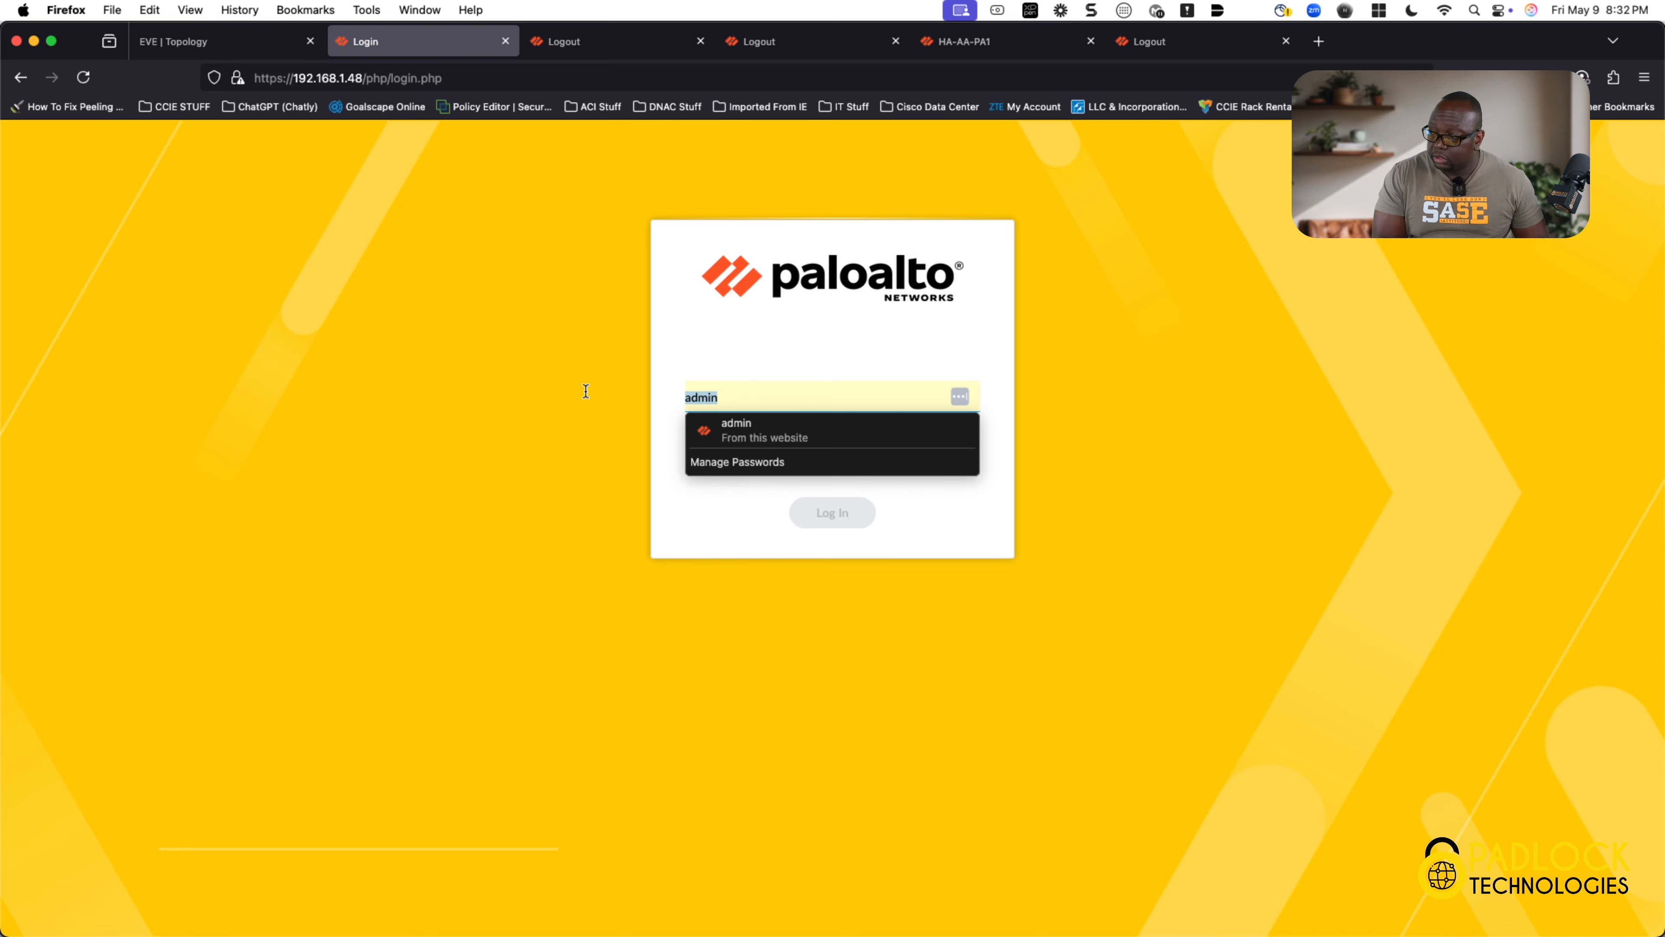
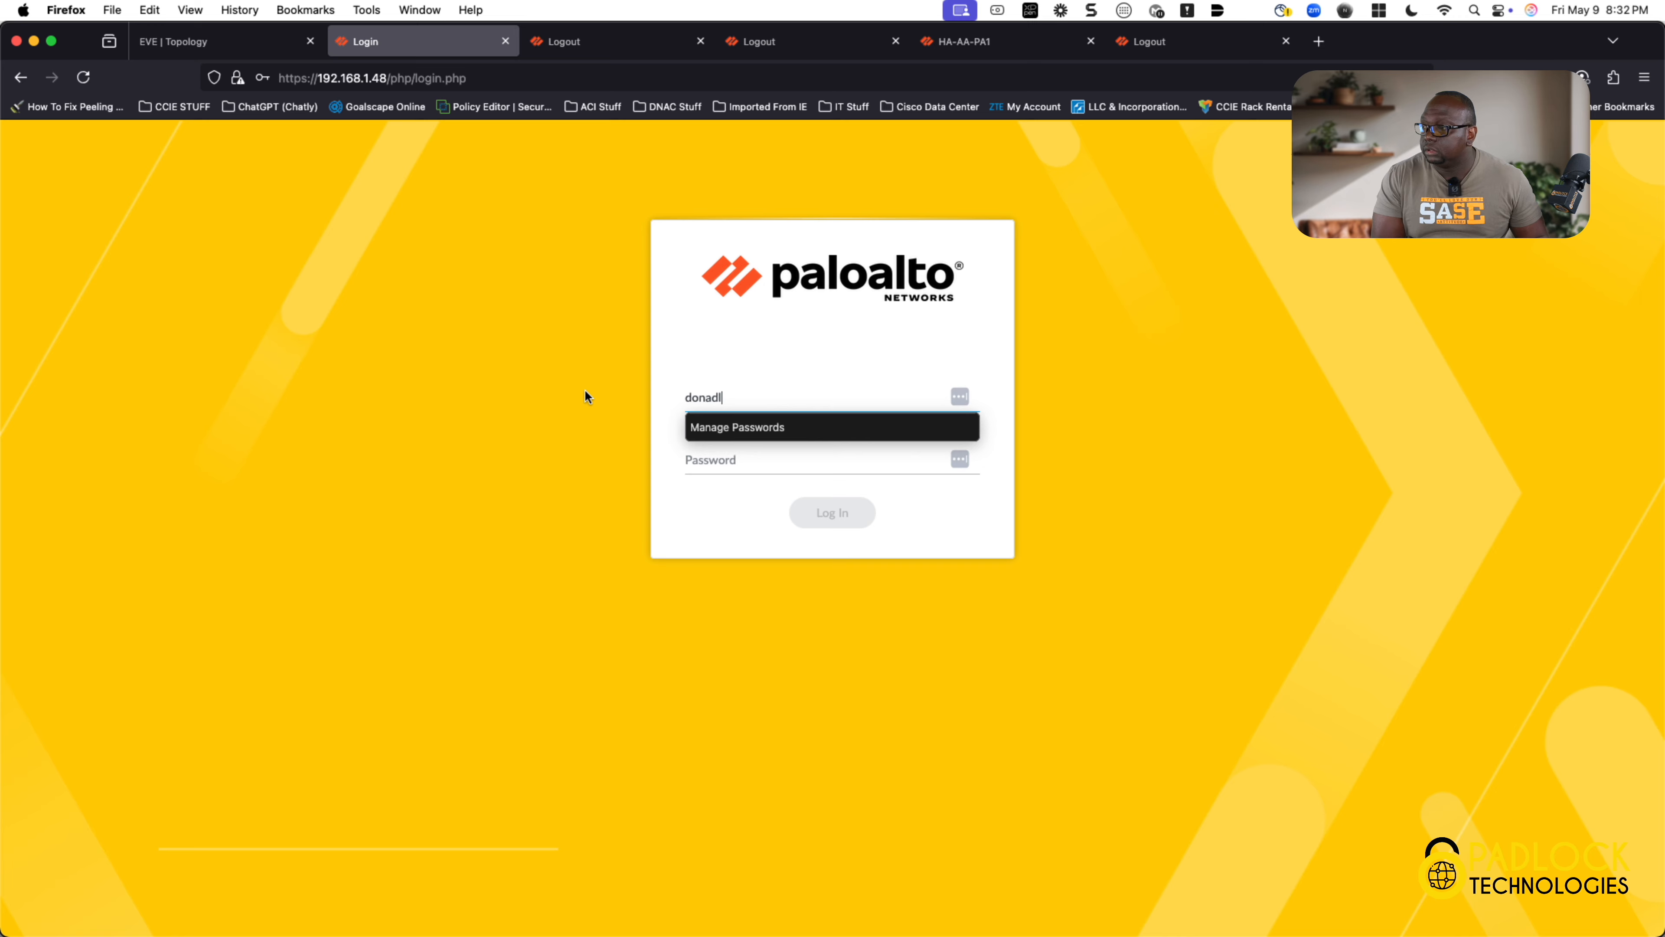
pyautogui.press('Tab')
pyautogui.write('adm')
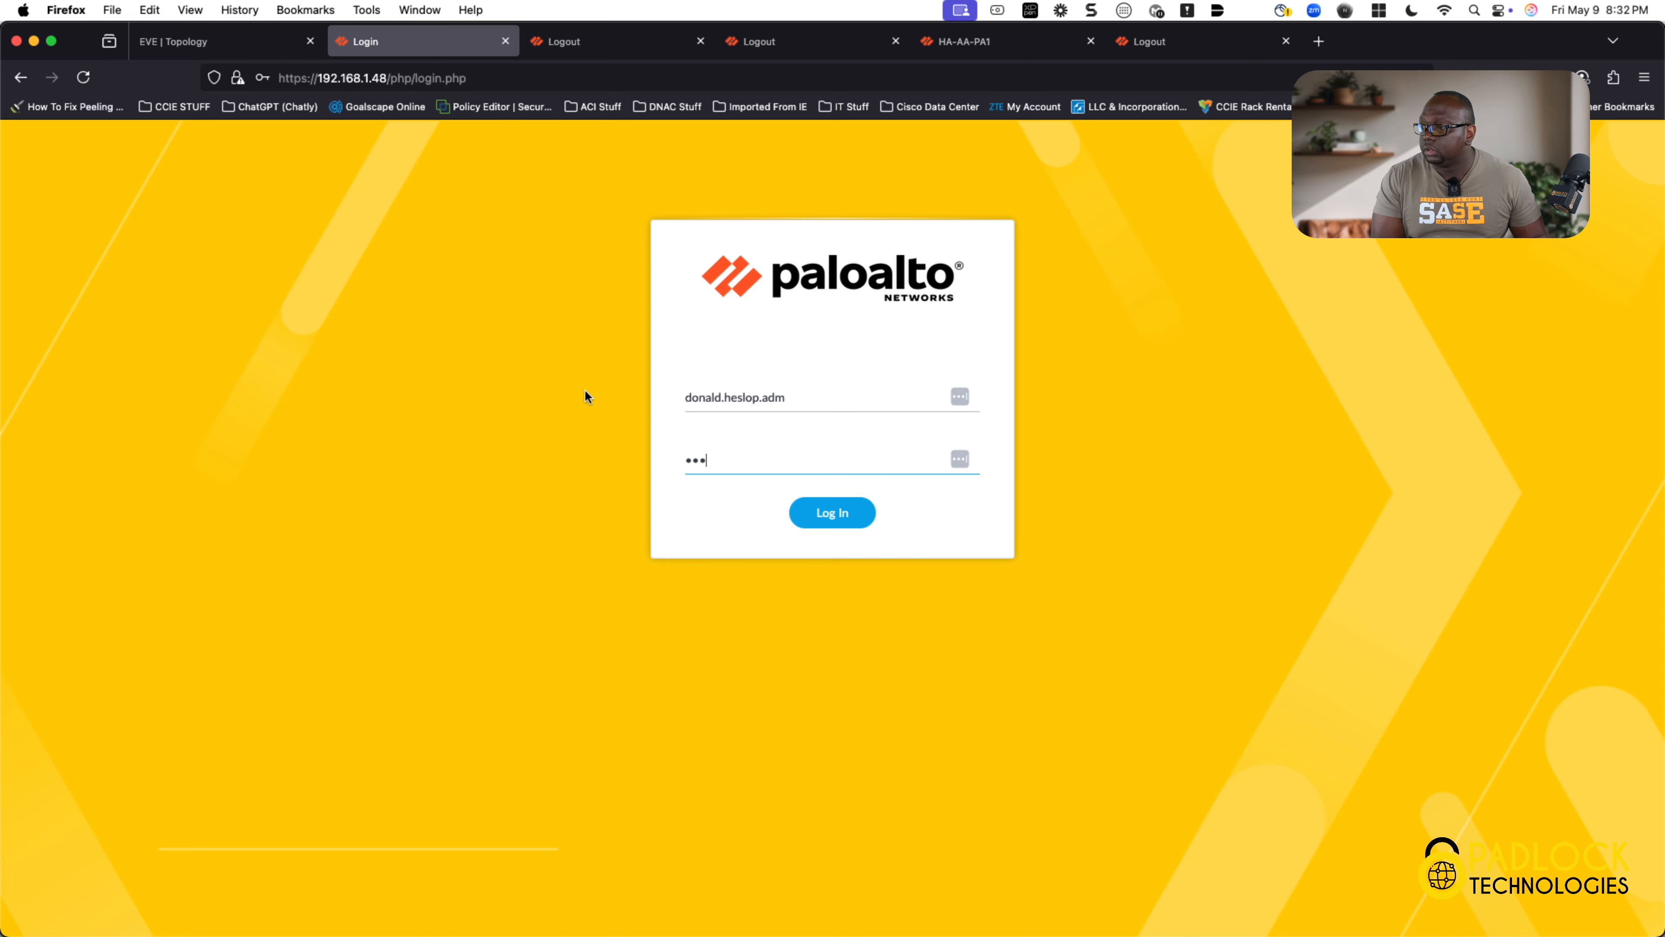
pyautogui.write('*******')
pyautogui.press('Return')
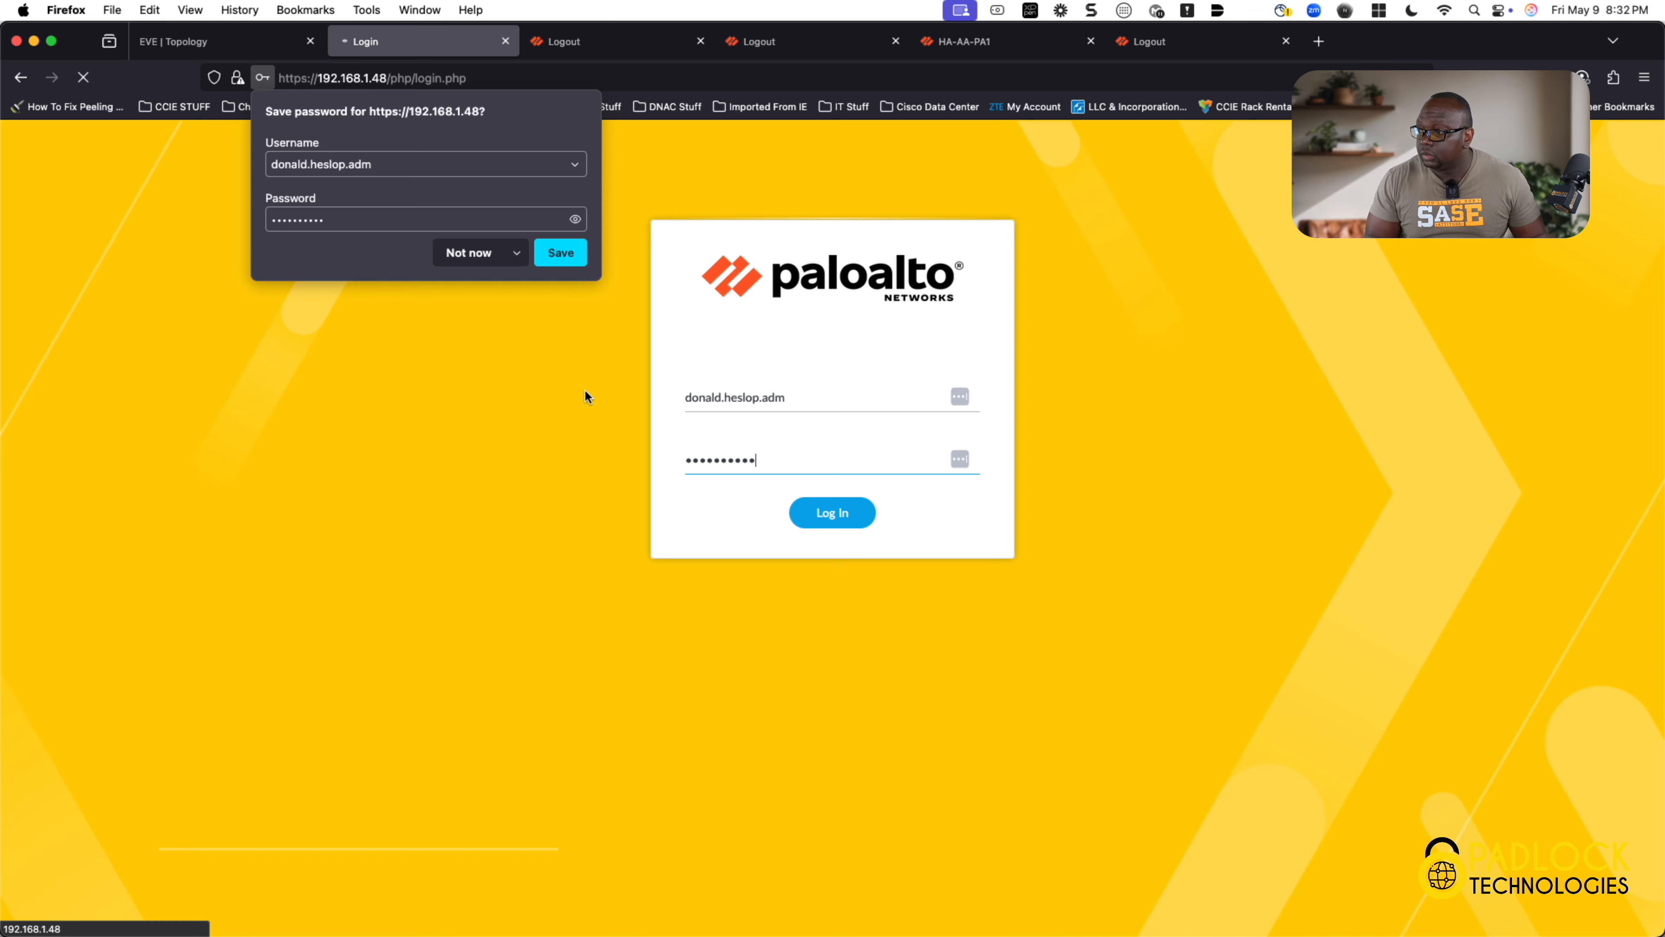
# Step: Save the password in the browser, glance at the topology, and return to the DC1PA dashboard
pyautogui.click(578, 266)
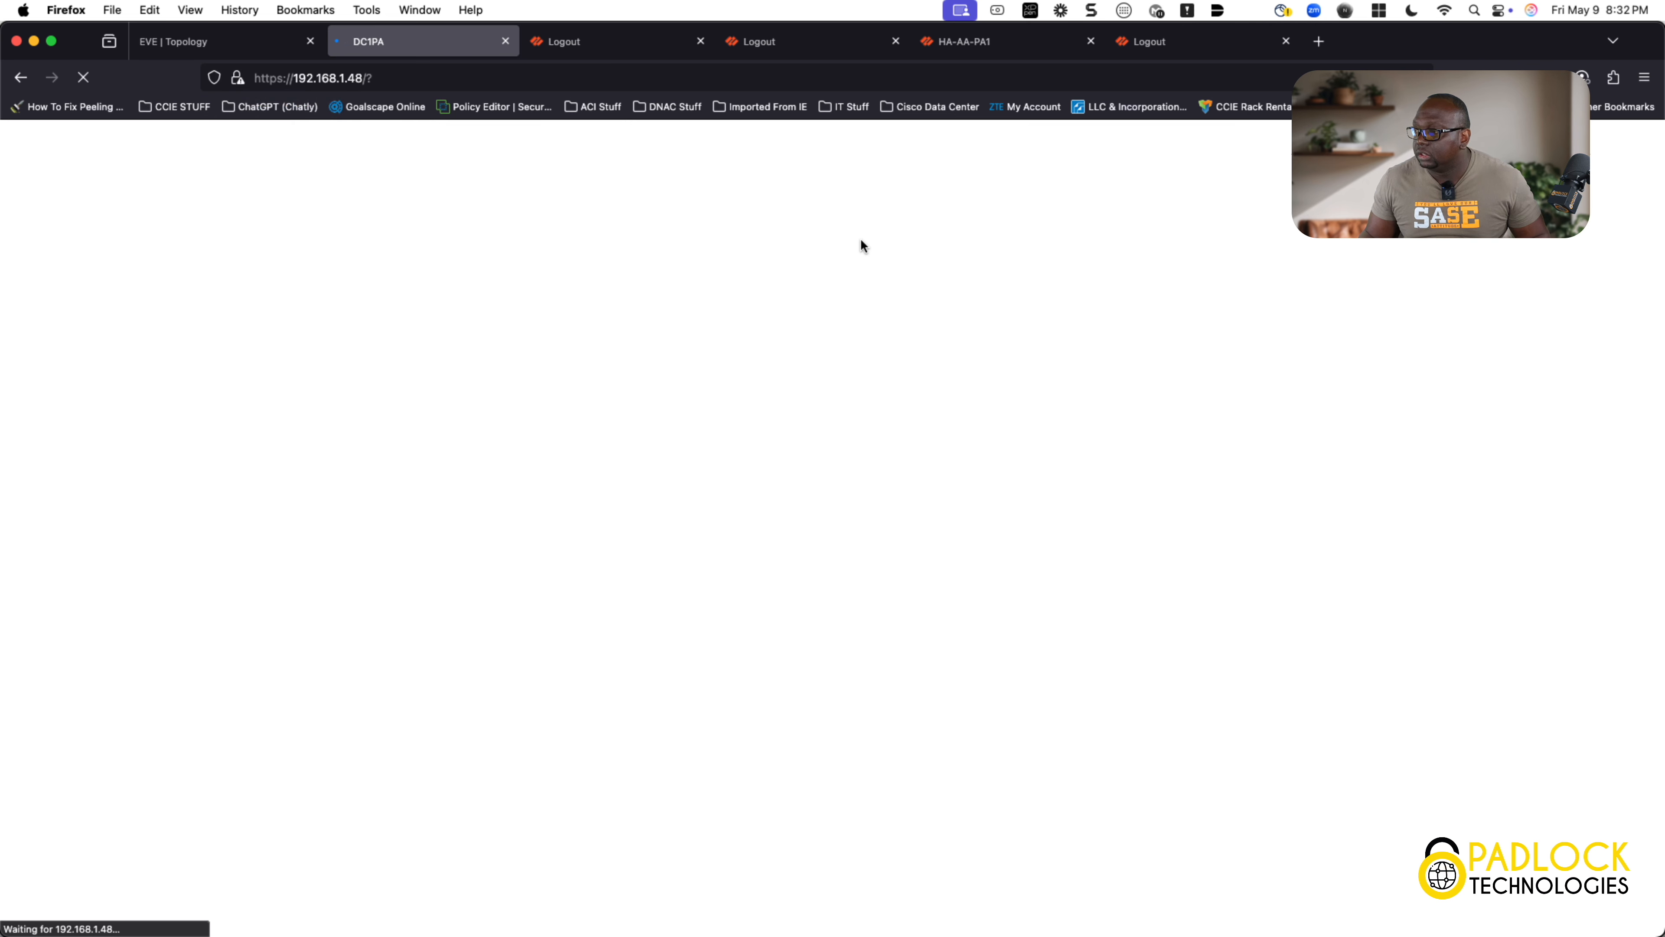
pyautogui.click(263, 55)
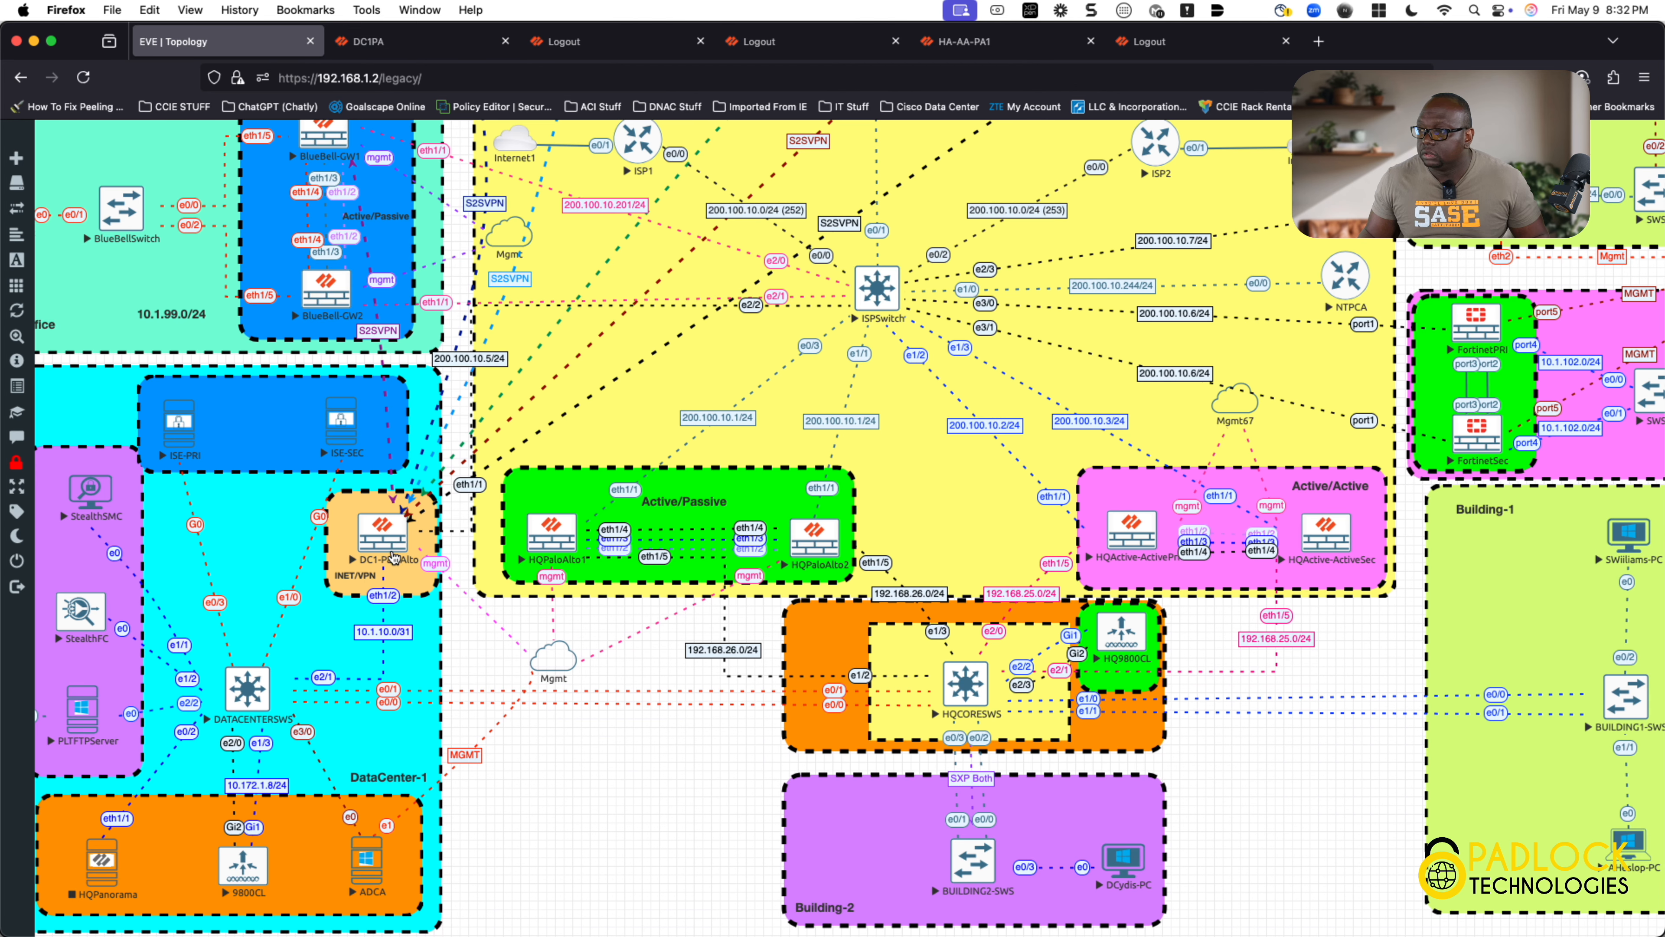
pyautogui.click(408, 55)
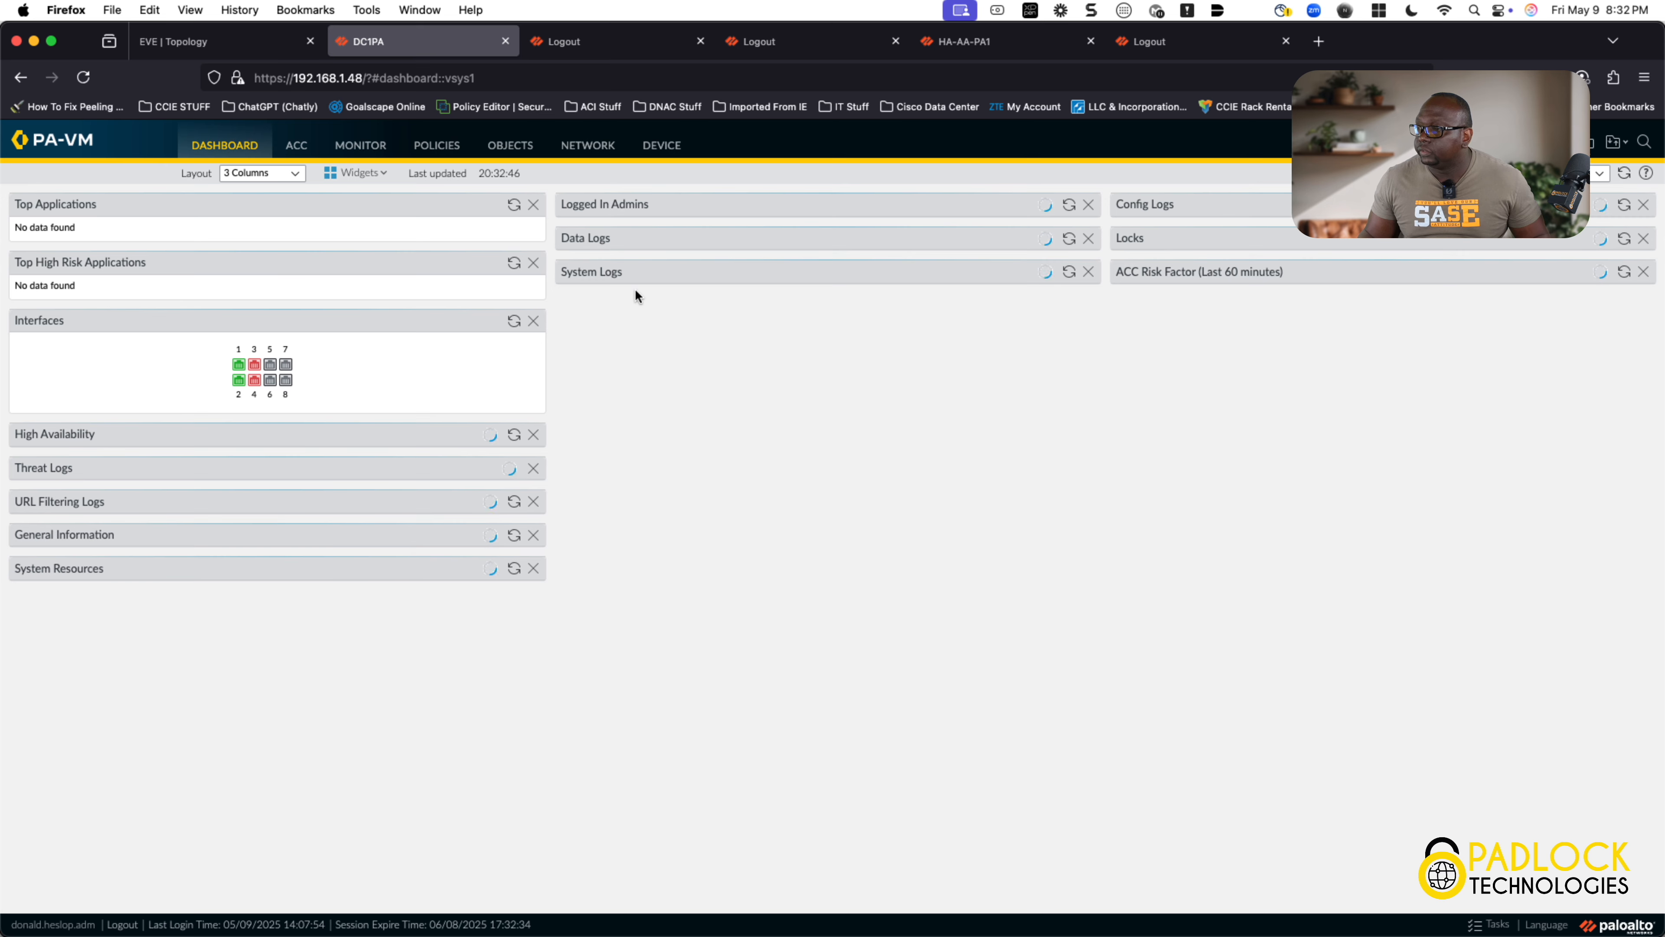
# Step: Open DC1PA's Device > SSL Decryption Exclusion list, postponing the telemetry prompt
pyautogui.click(661, 147)
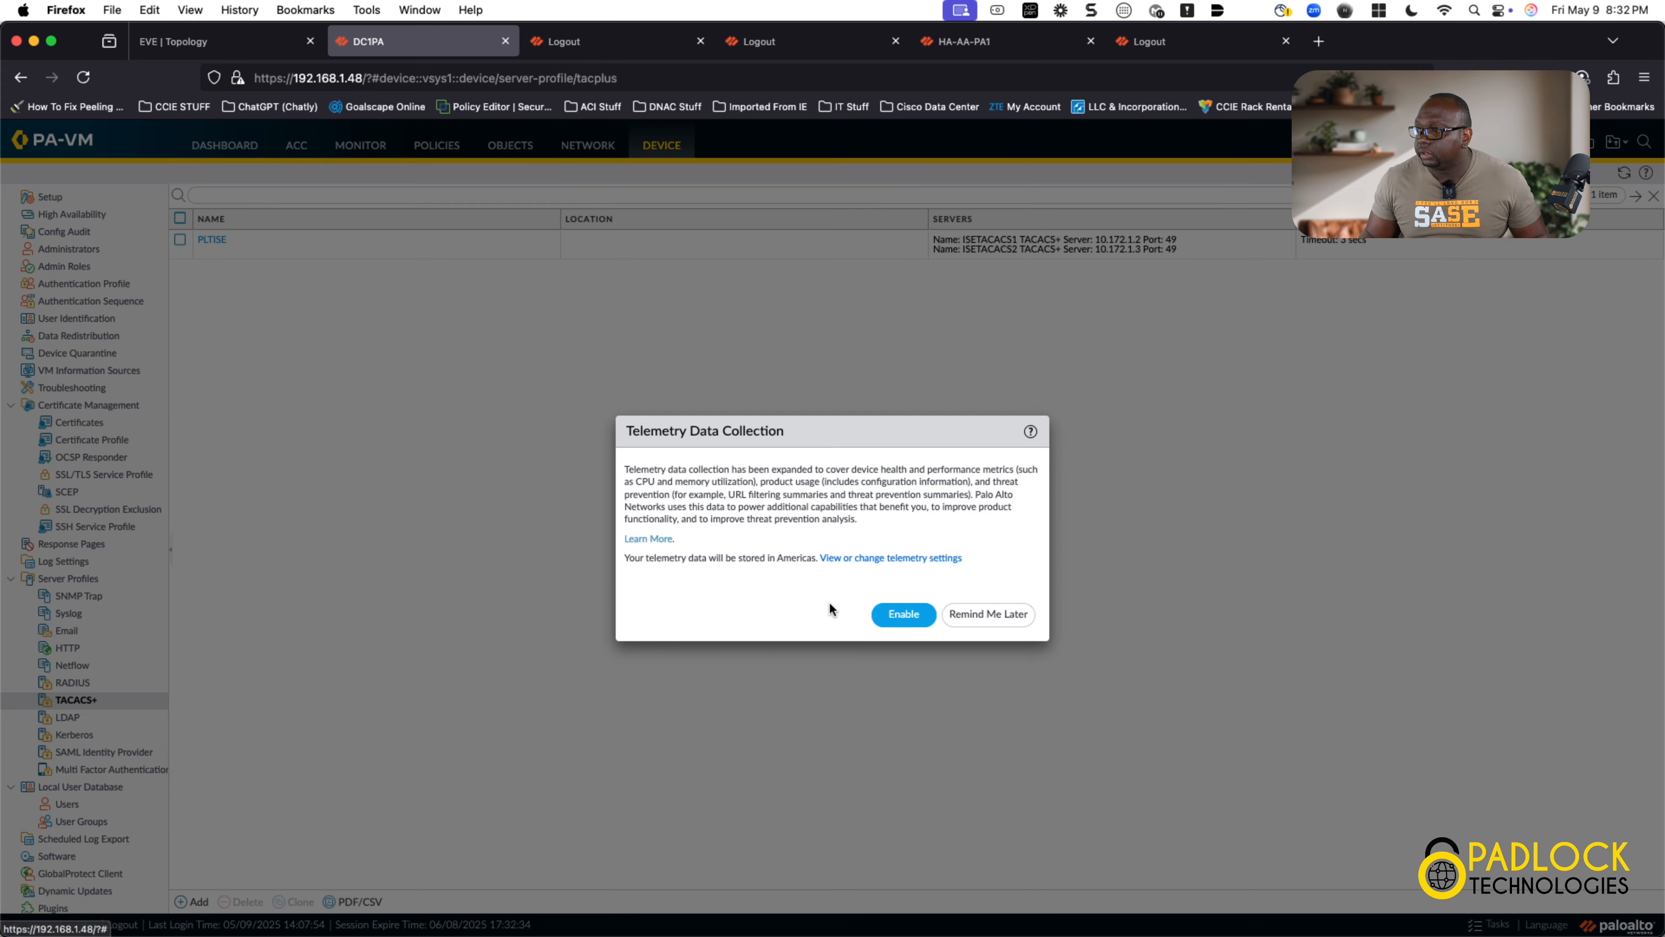
pyautogui.click(989, 614)
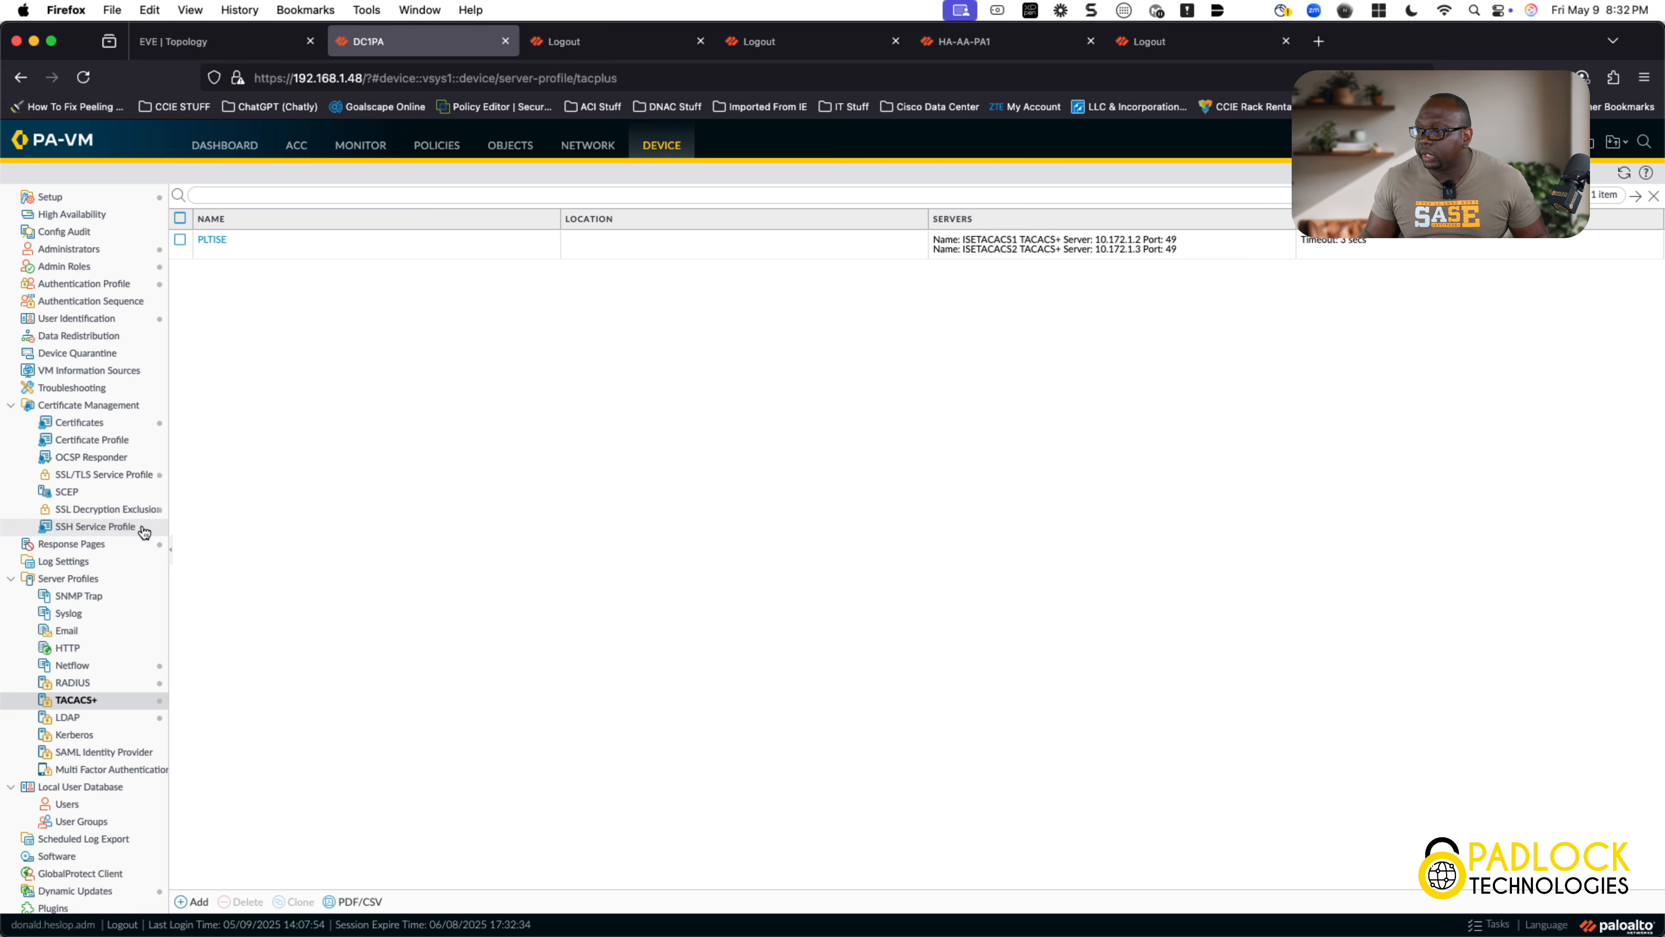
pyautogui.click(130, 509)
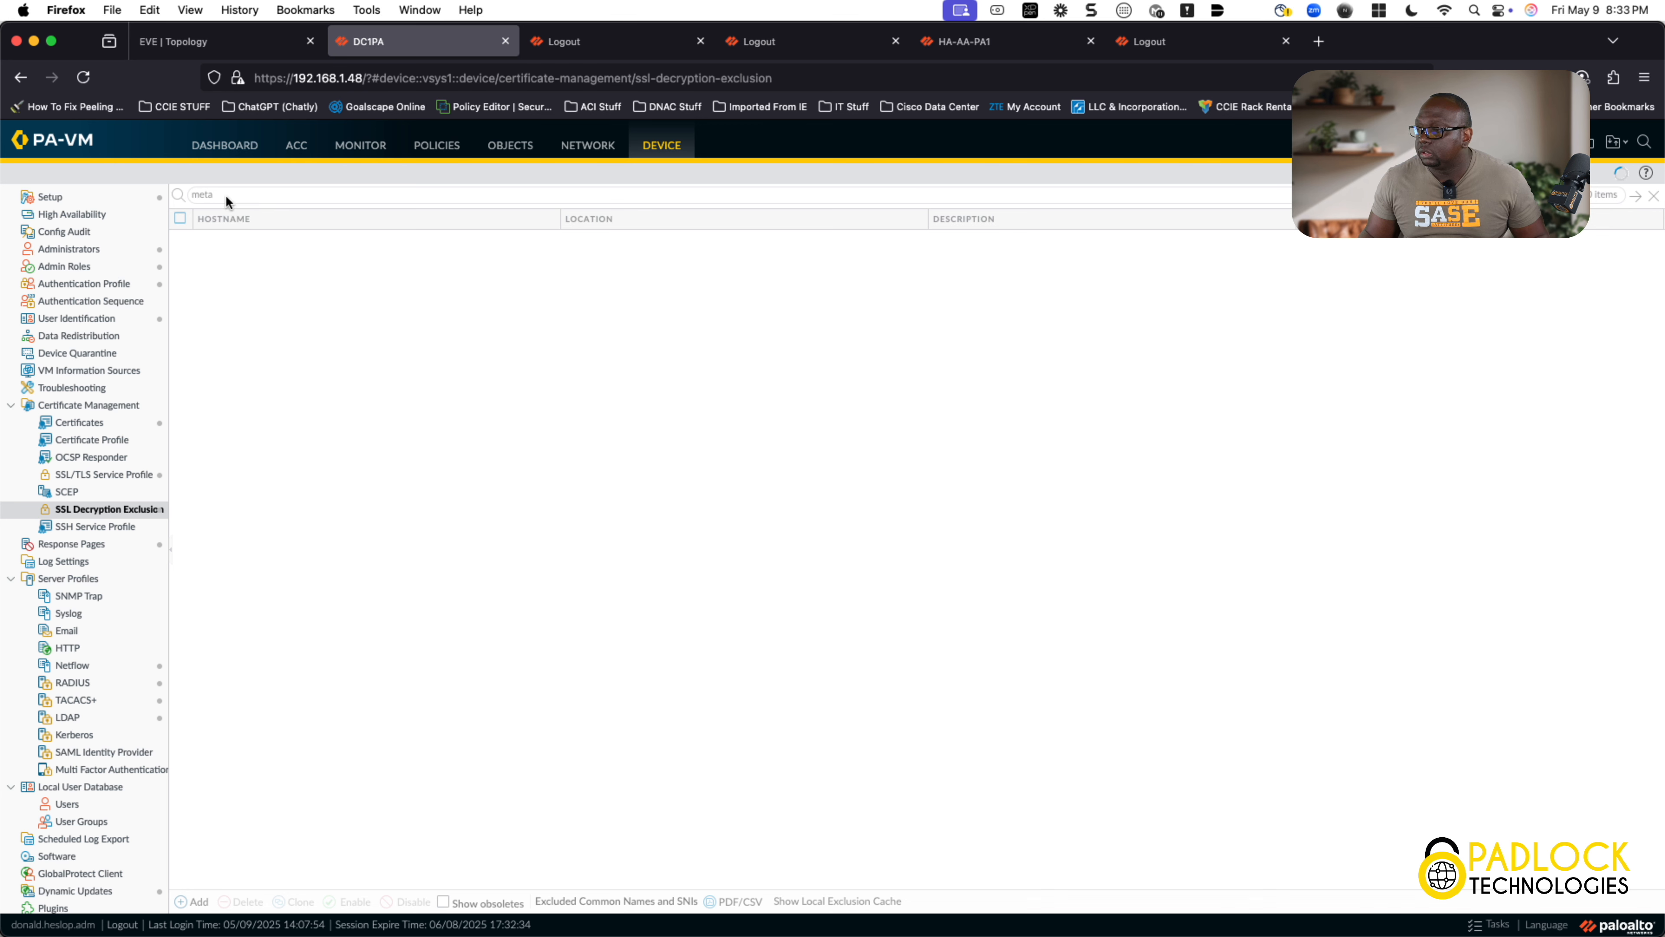
# Step: Filter DC1PA's exclusions for *.cisco.com to confirm the entry, then switch to HA-AA-PA1's list
pyautogui.moveTo(225, 194); pyautogui.dragTo(178, 194)
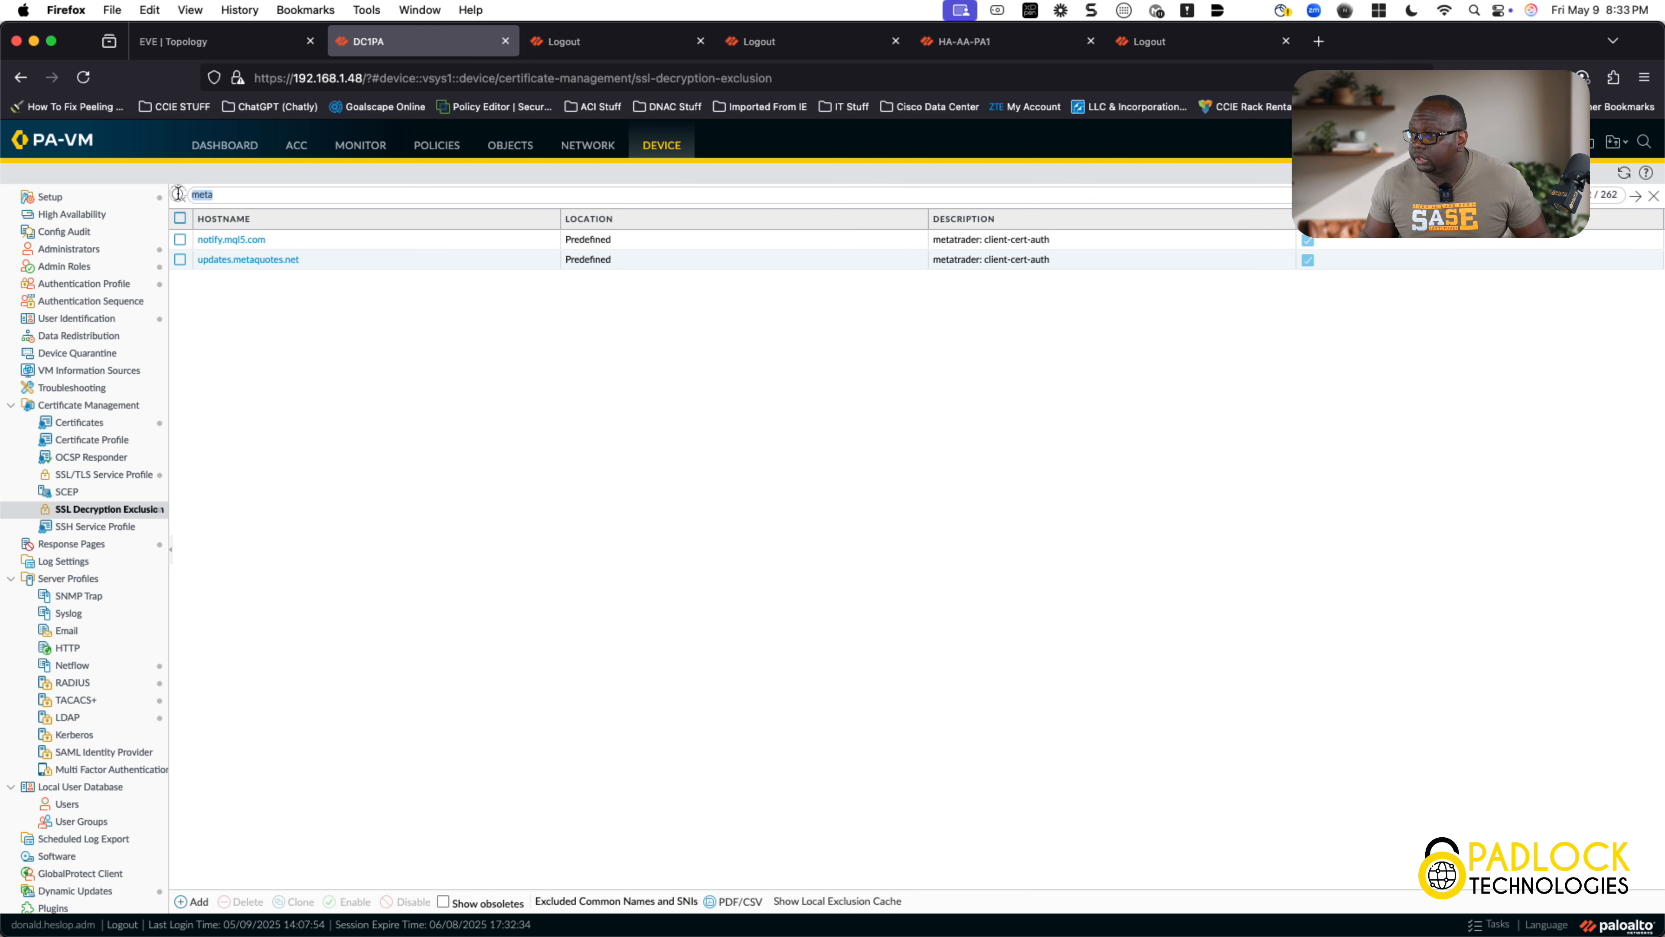
pyautogui.write("'")
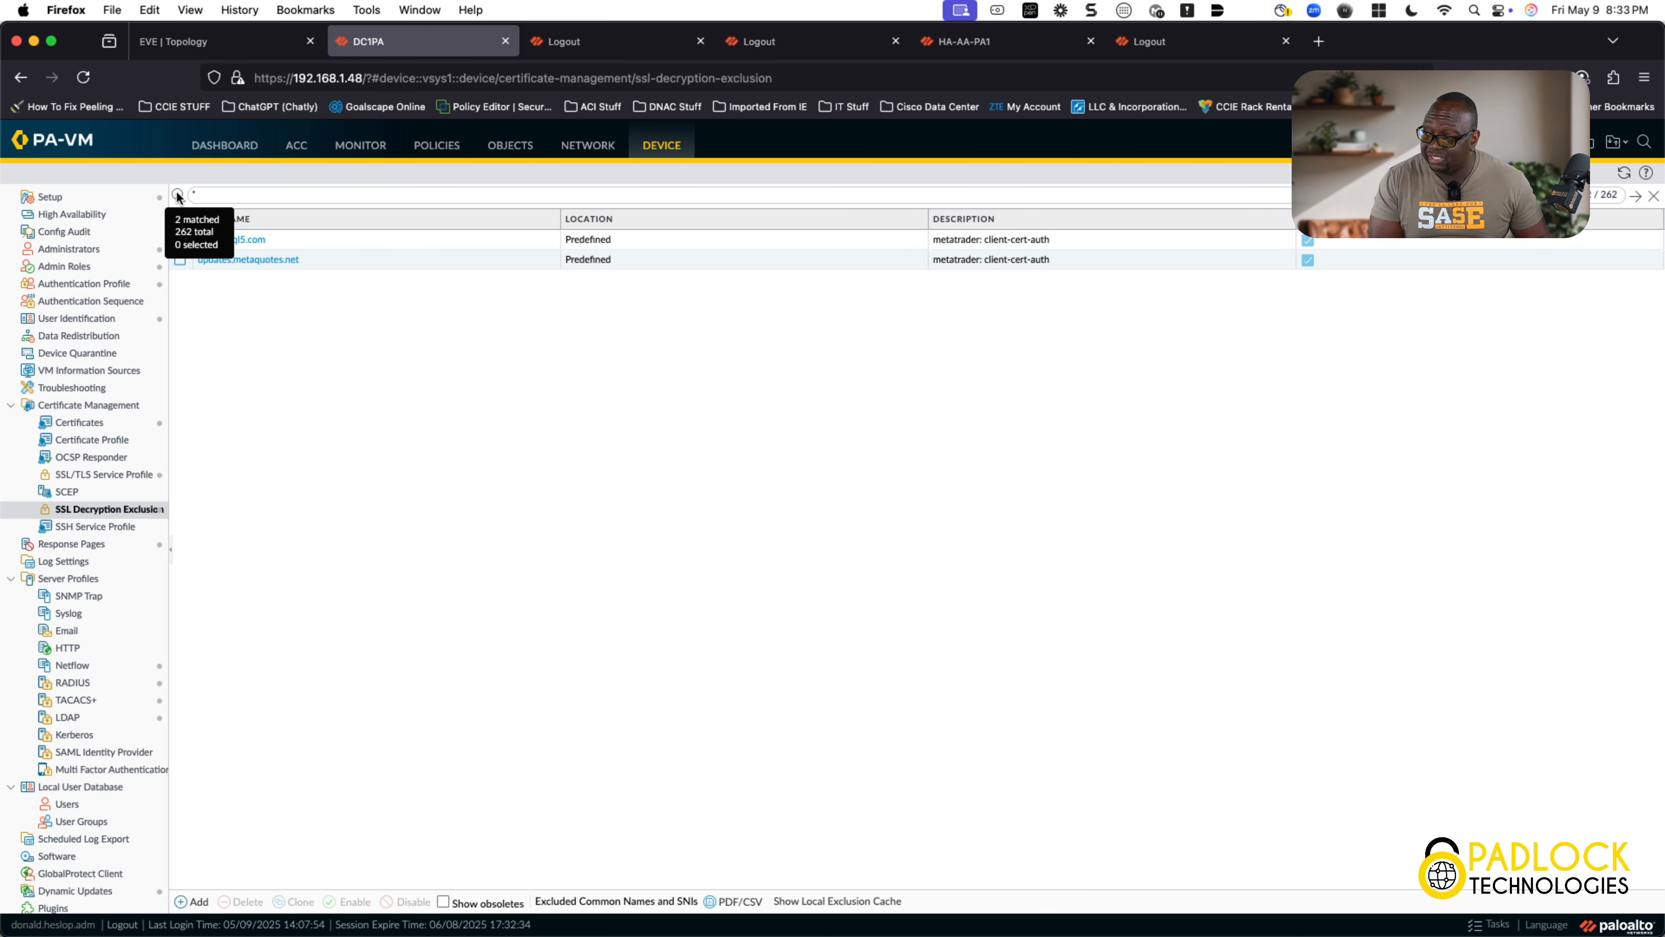
pyautogui.write('cisco.com')
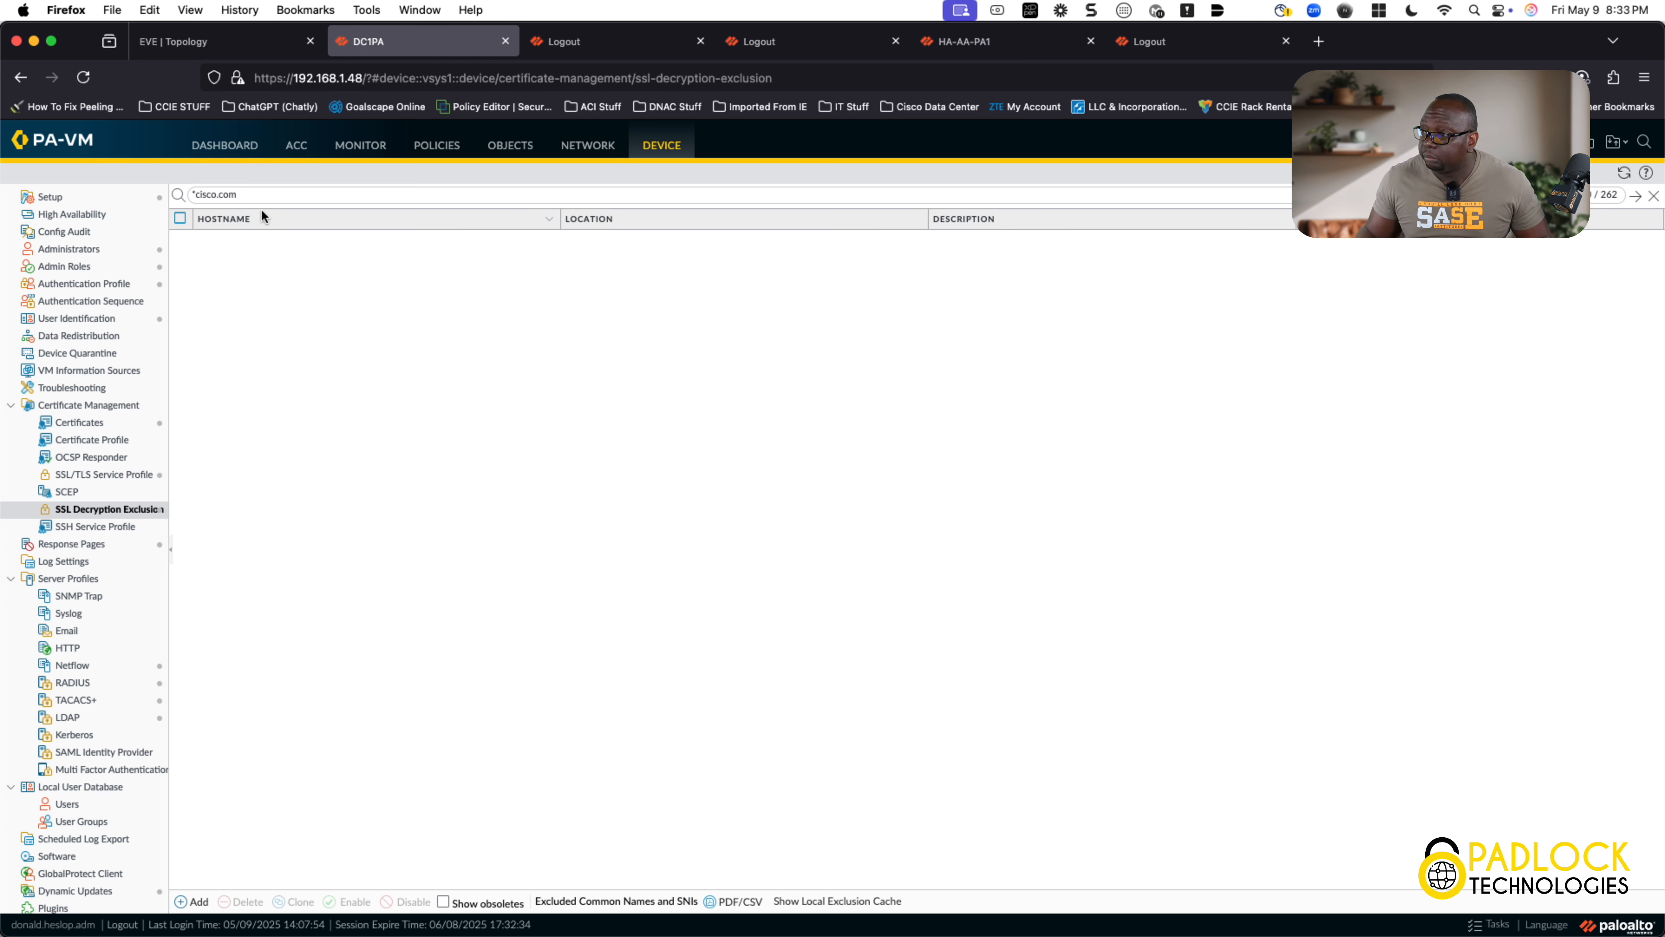
pyautogui.click(195, 195)
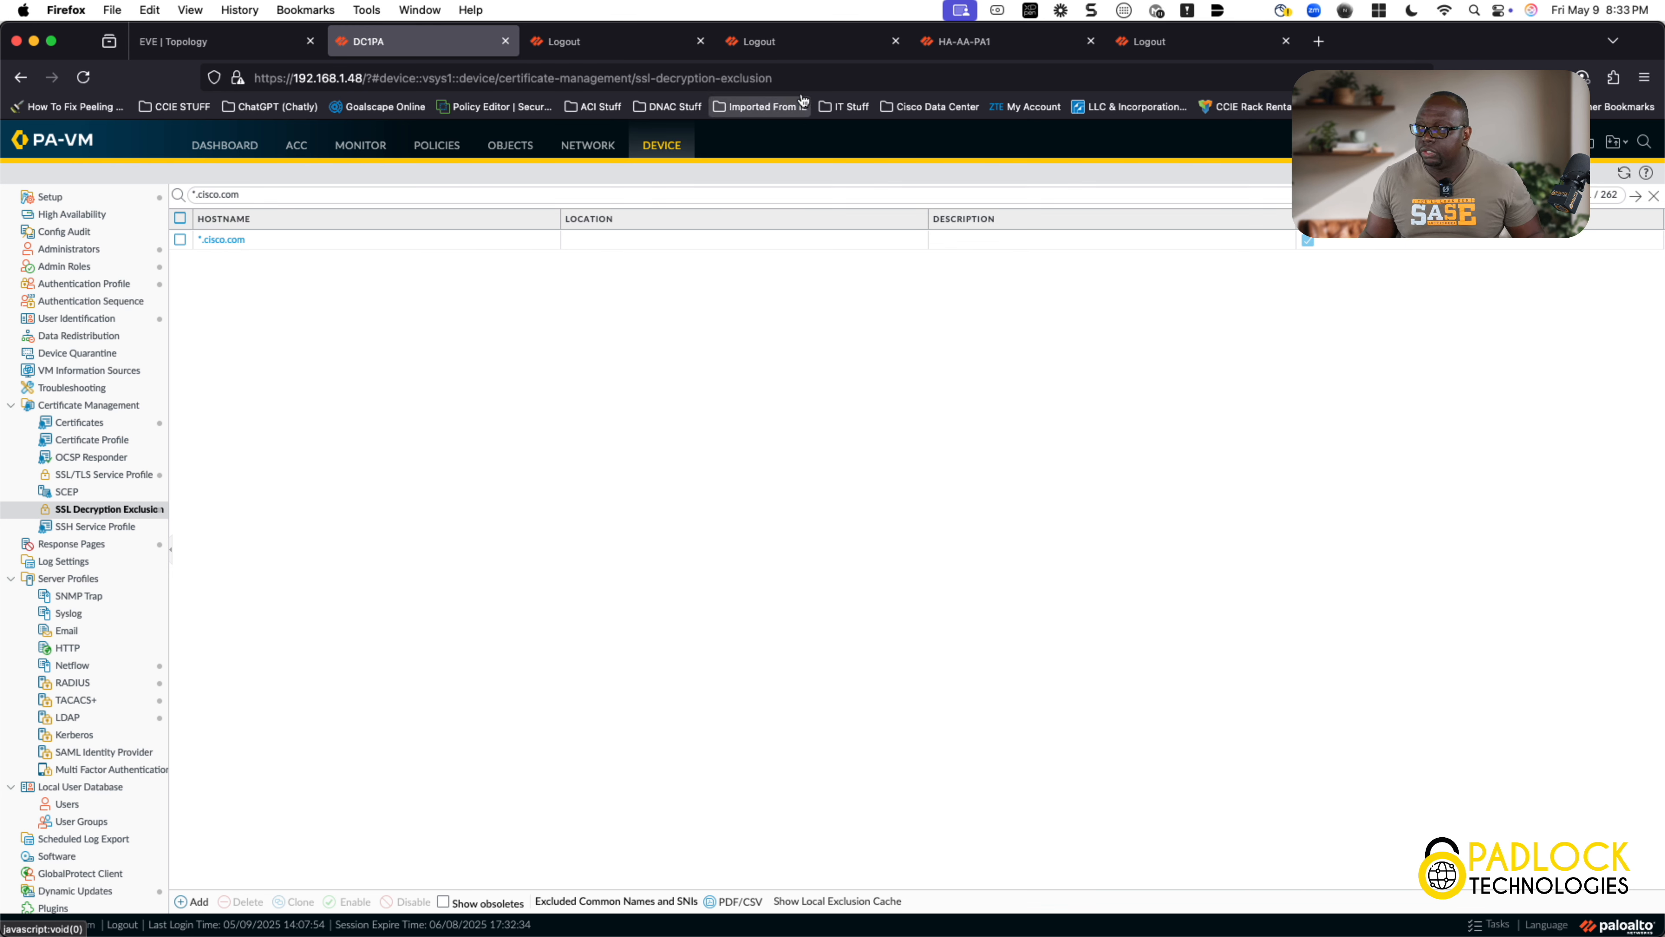
pyautogui.click(948, 46)
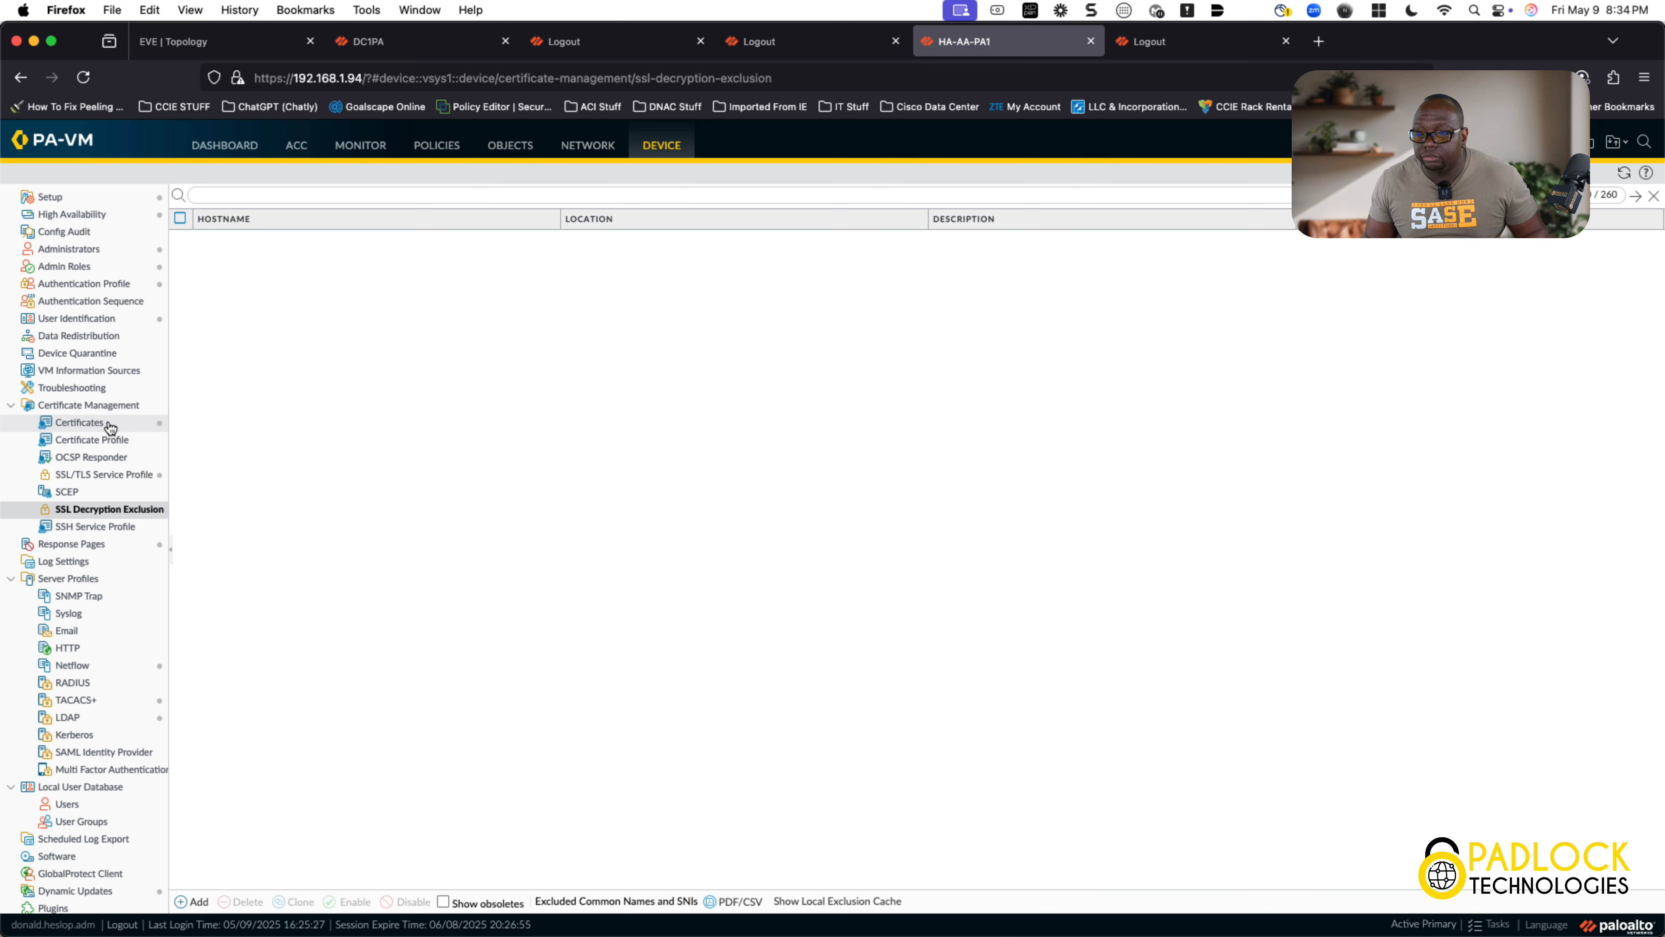
# Step: Open the SSLDecryptProfile from Objects > Decryption > Decryption Profile
pyautogui.click(114, 448)
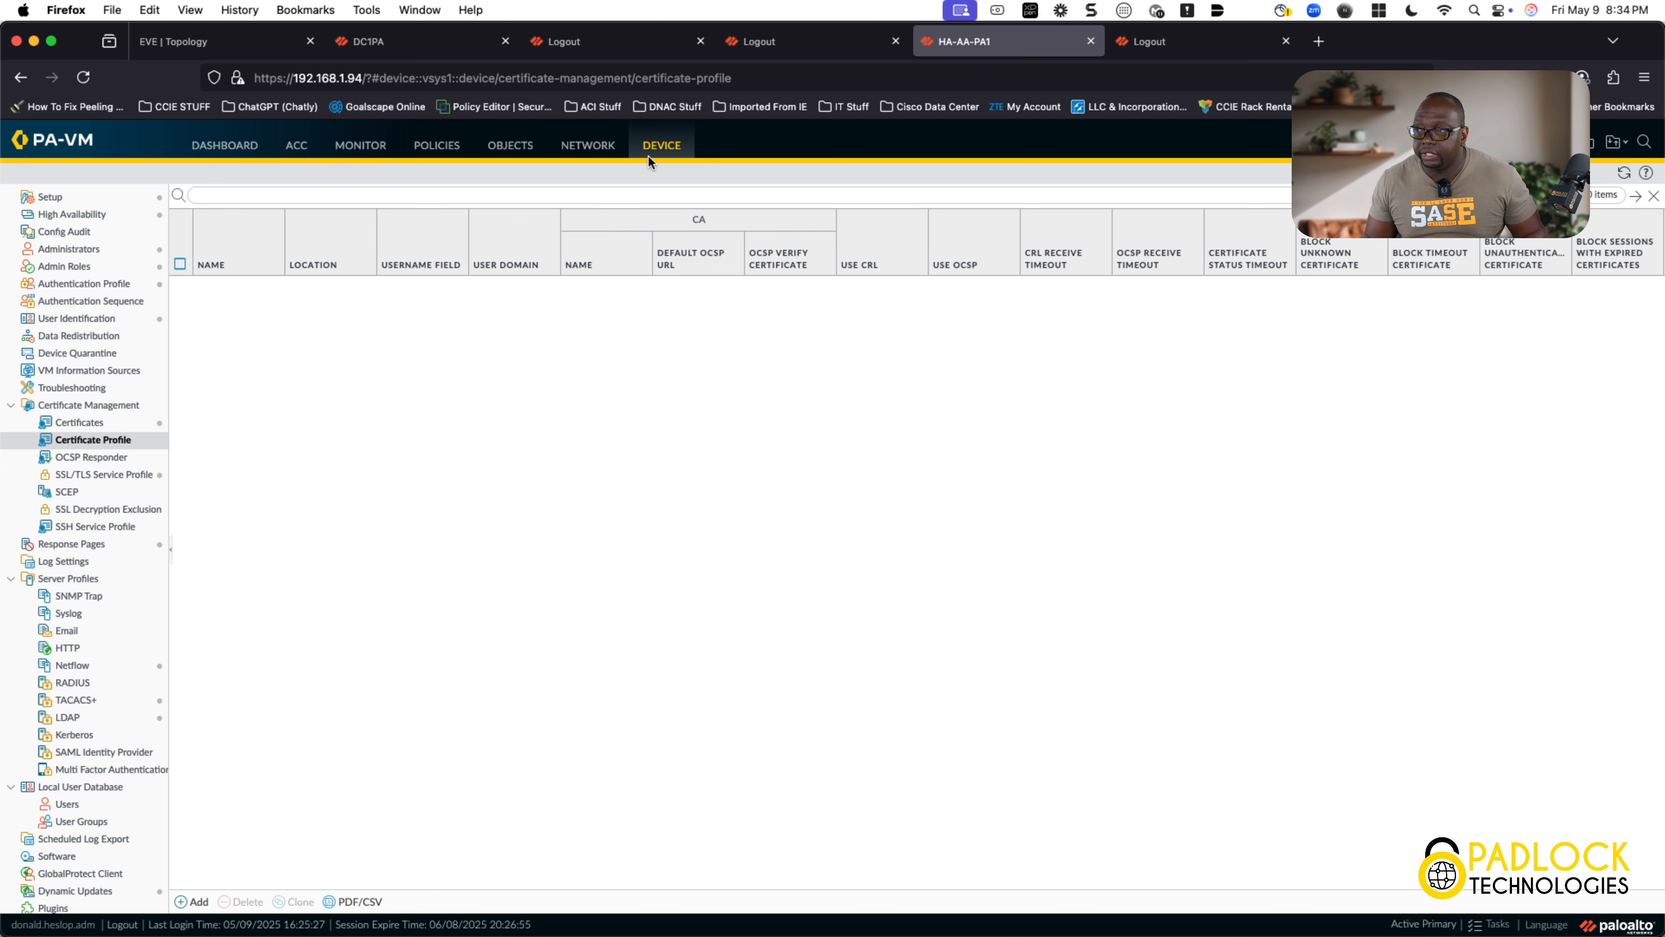
pyautogui.click(522, 146)
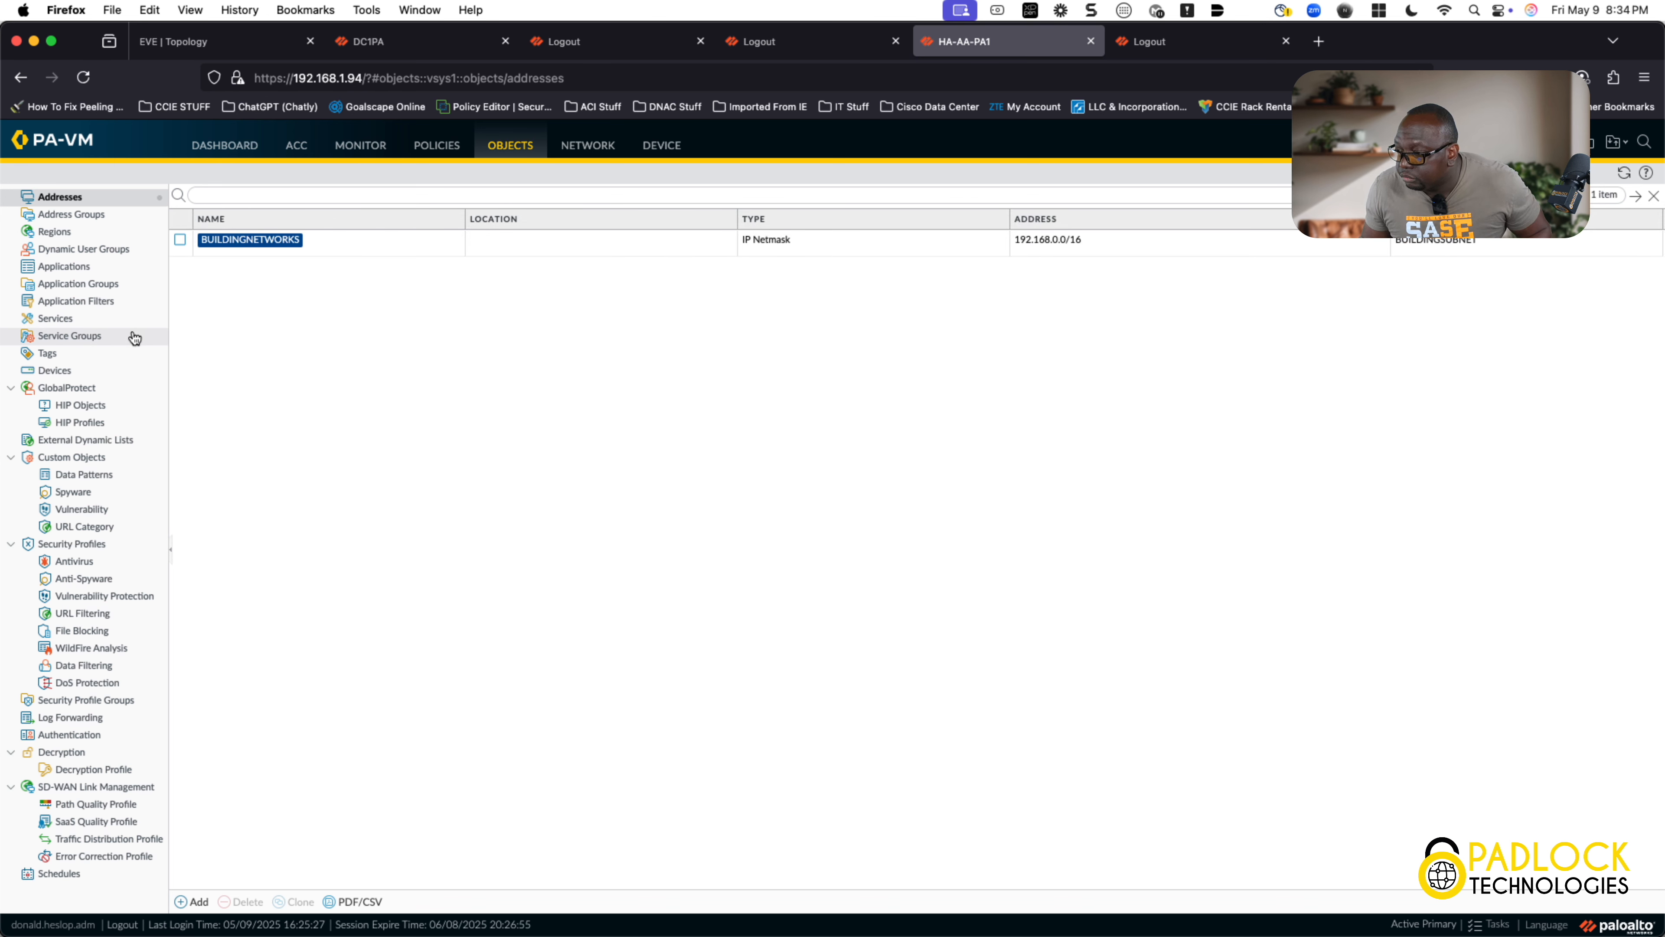
pyautogui.click(84, 771)
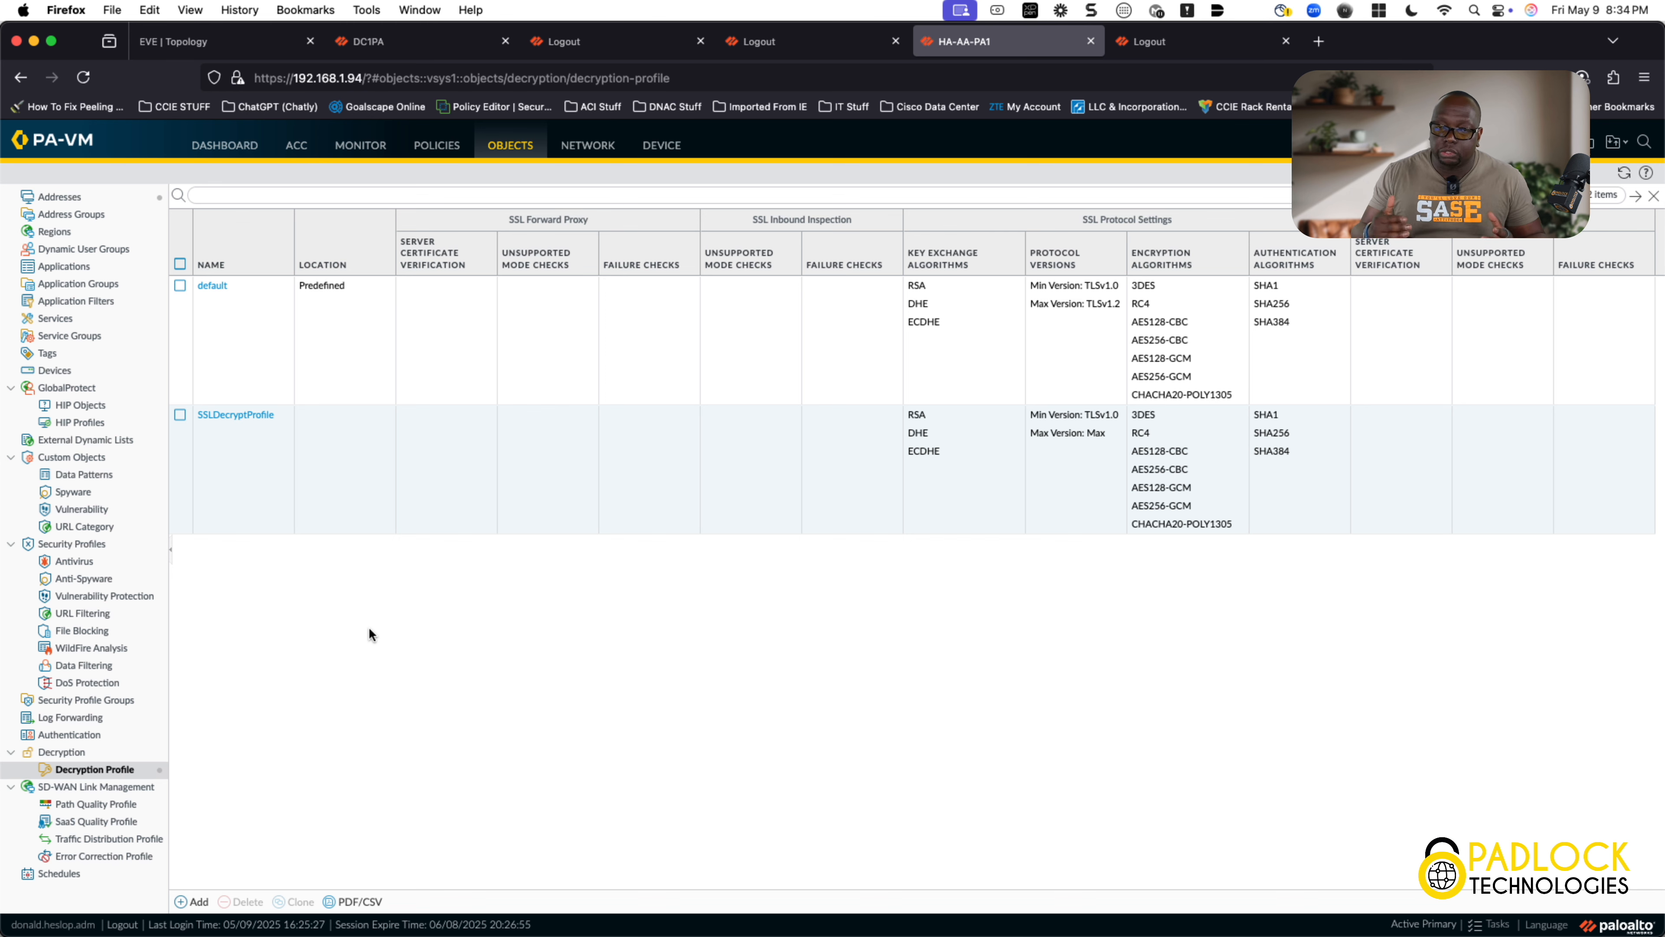
pyautogui.click(249, 415)
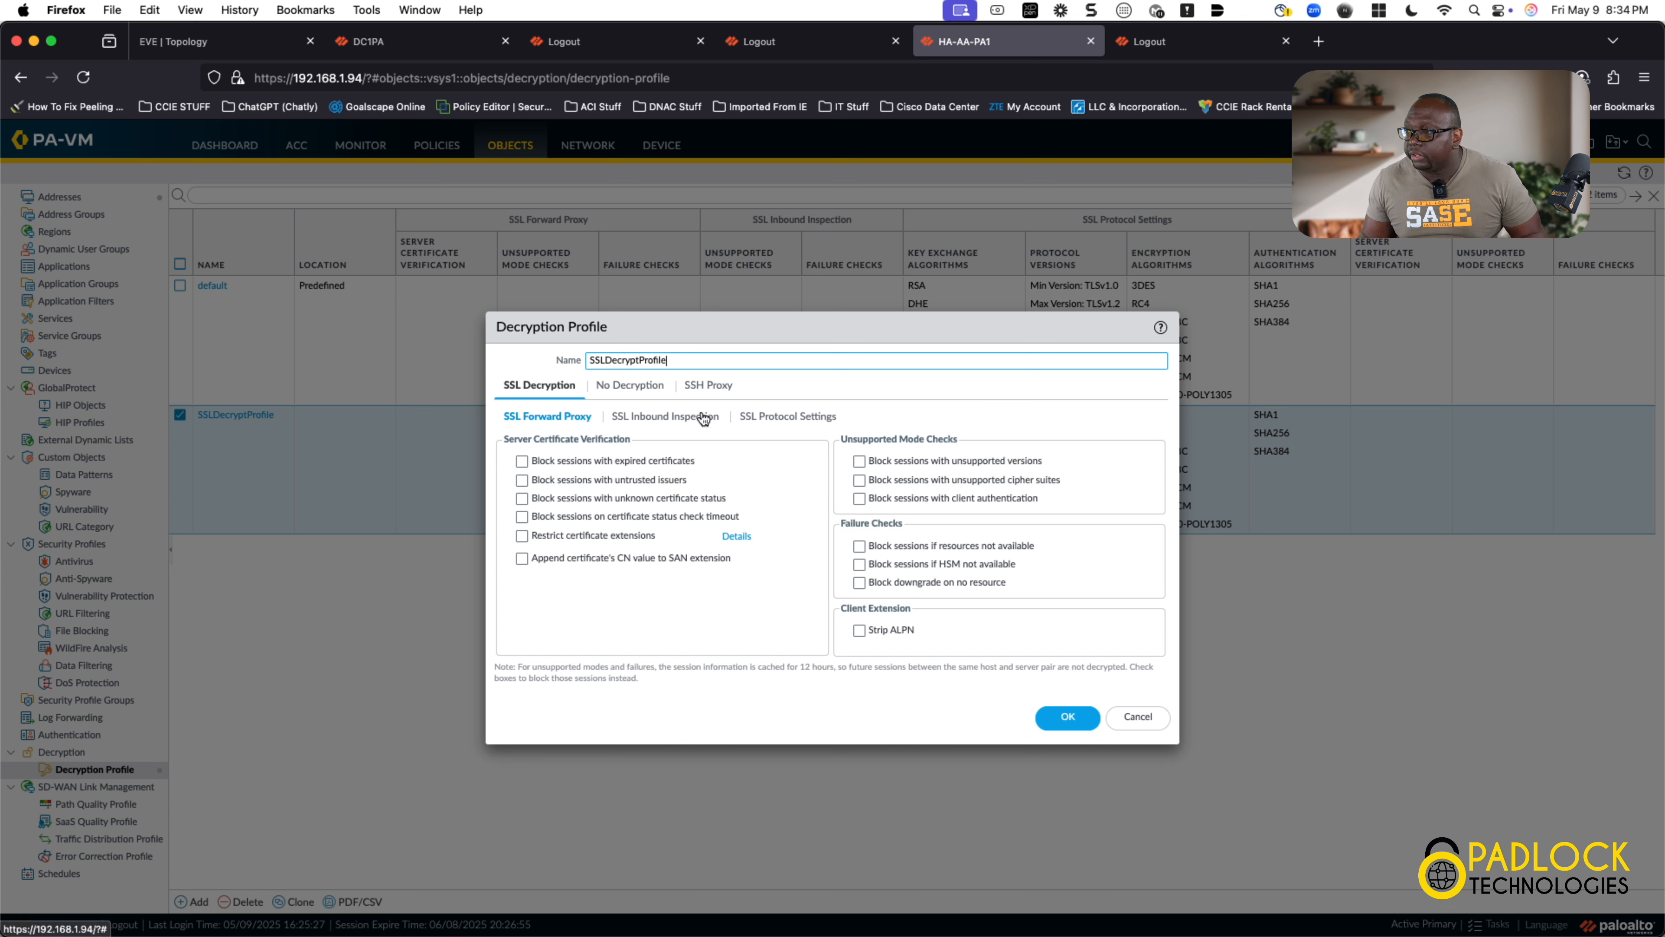
# Step: Review SSLDecryptProfile's SSL Protocol, Inbound Inspection, Forward Proxy and No Decryption tabs, then cancel
pyautogui.click(780, 414)
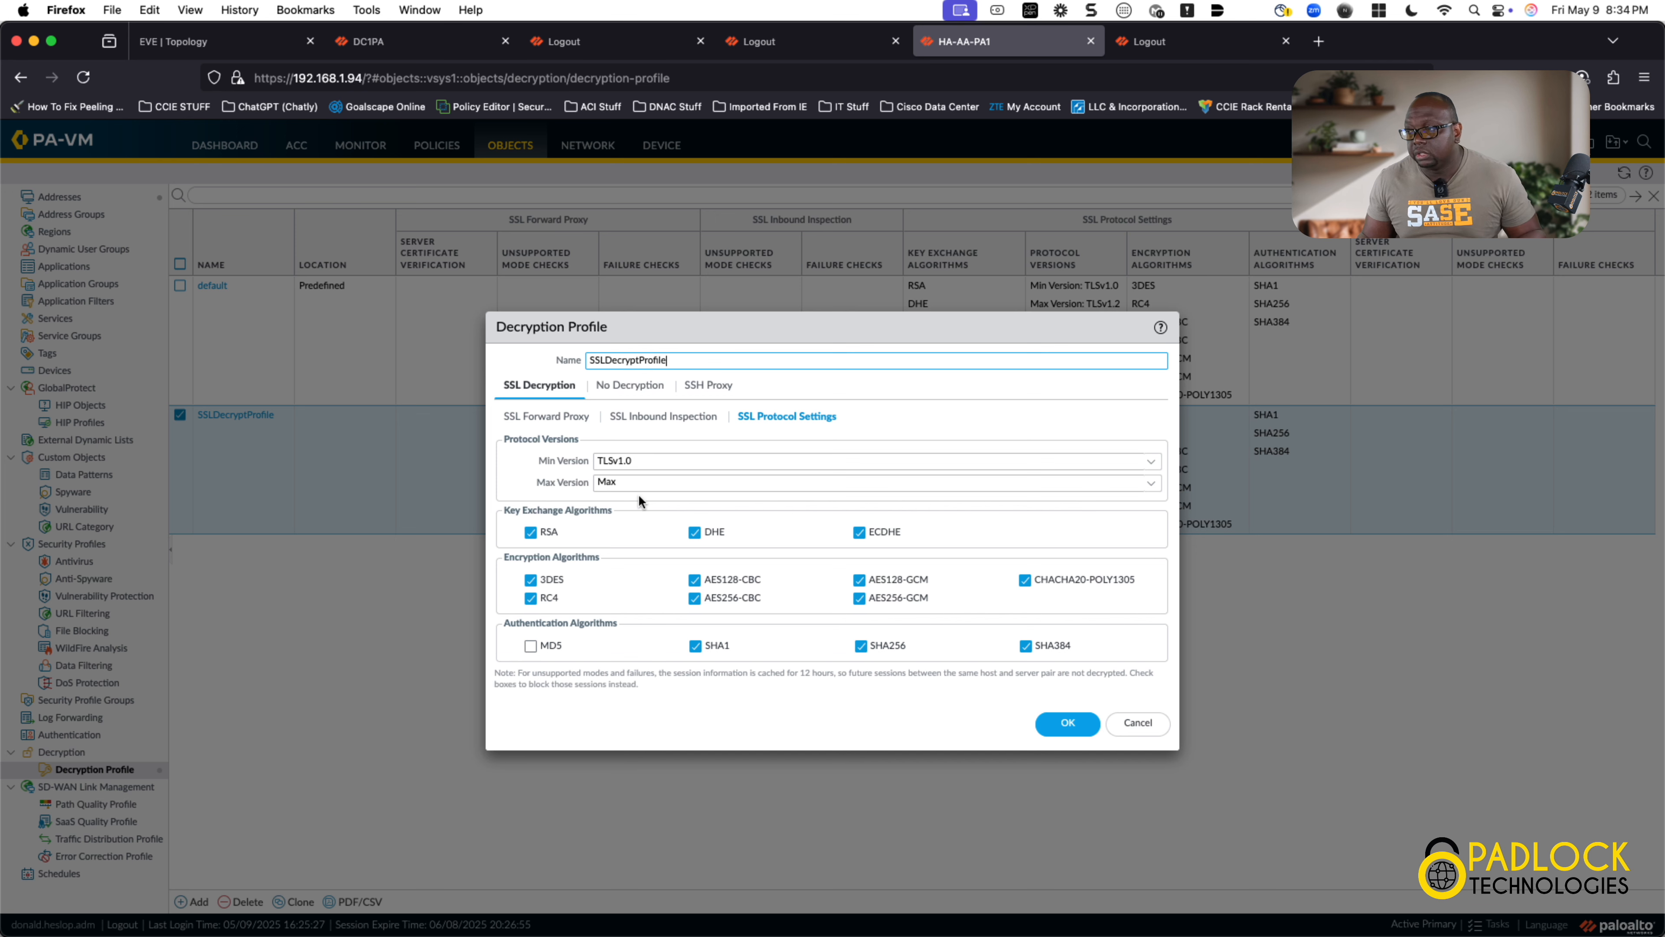
pyautogui.click(663, 417)
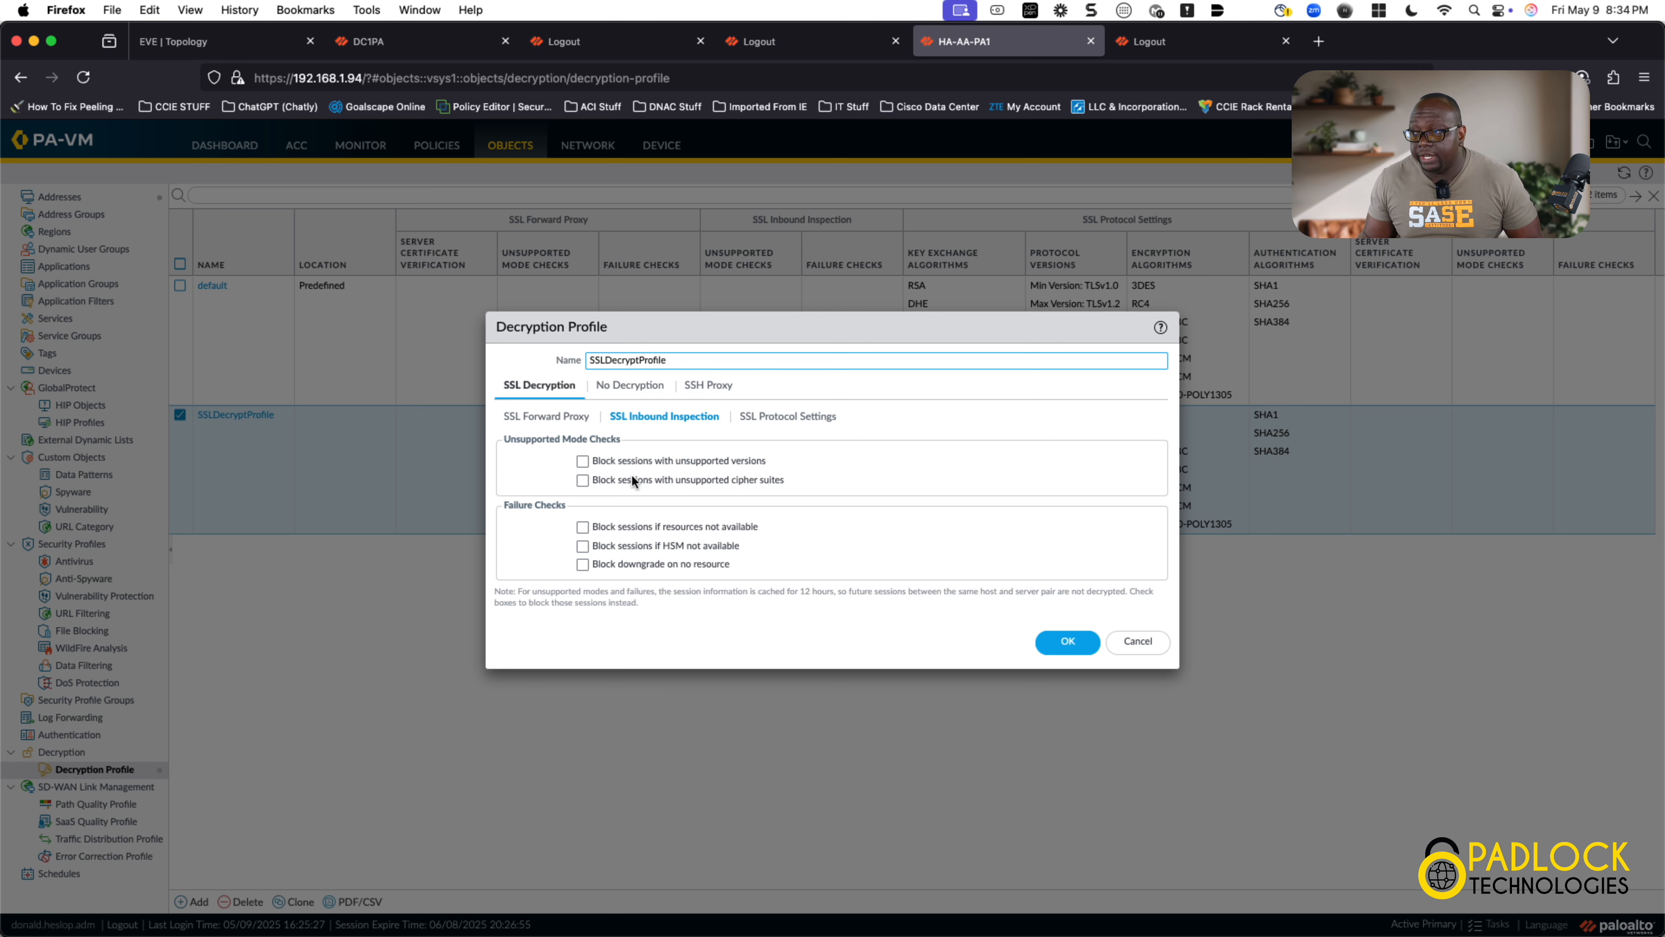
pyautogui.click(563, 419)
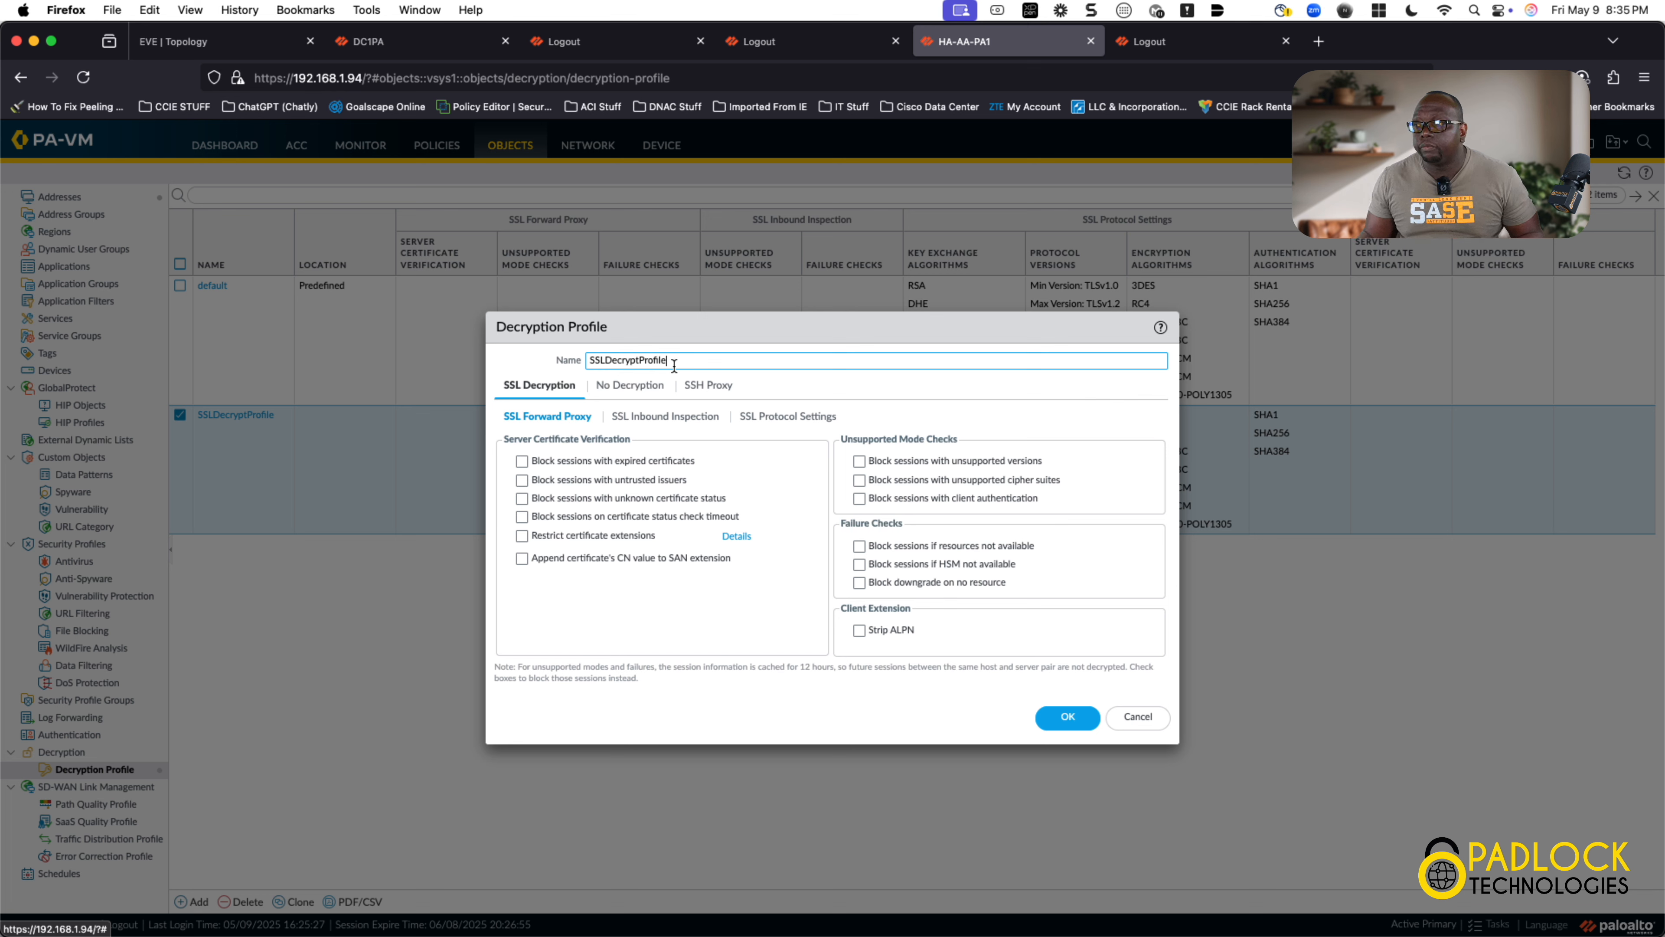
pyautogui.click(649, 387)
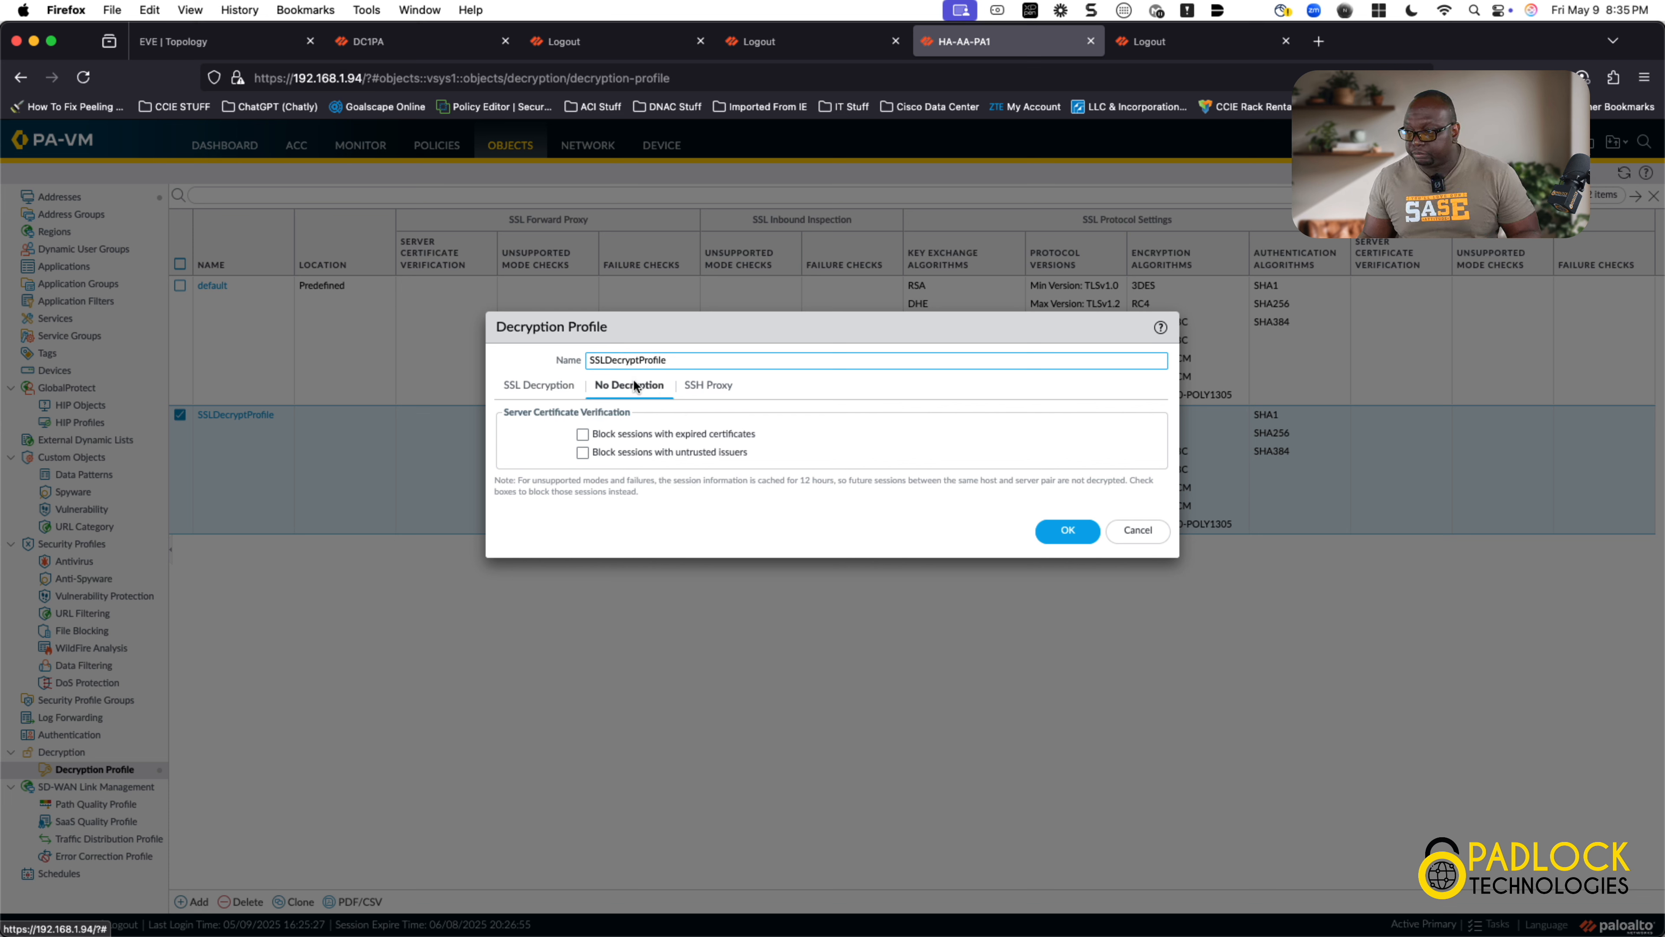
pyautogui.click(571, 386)
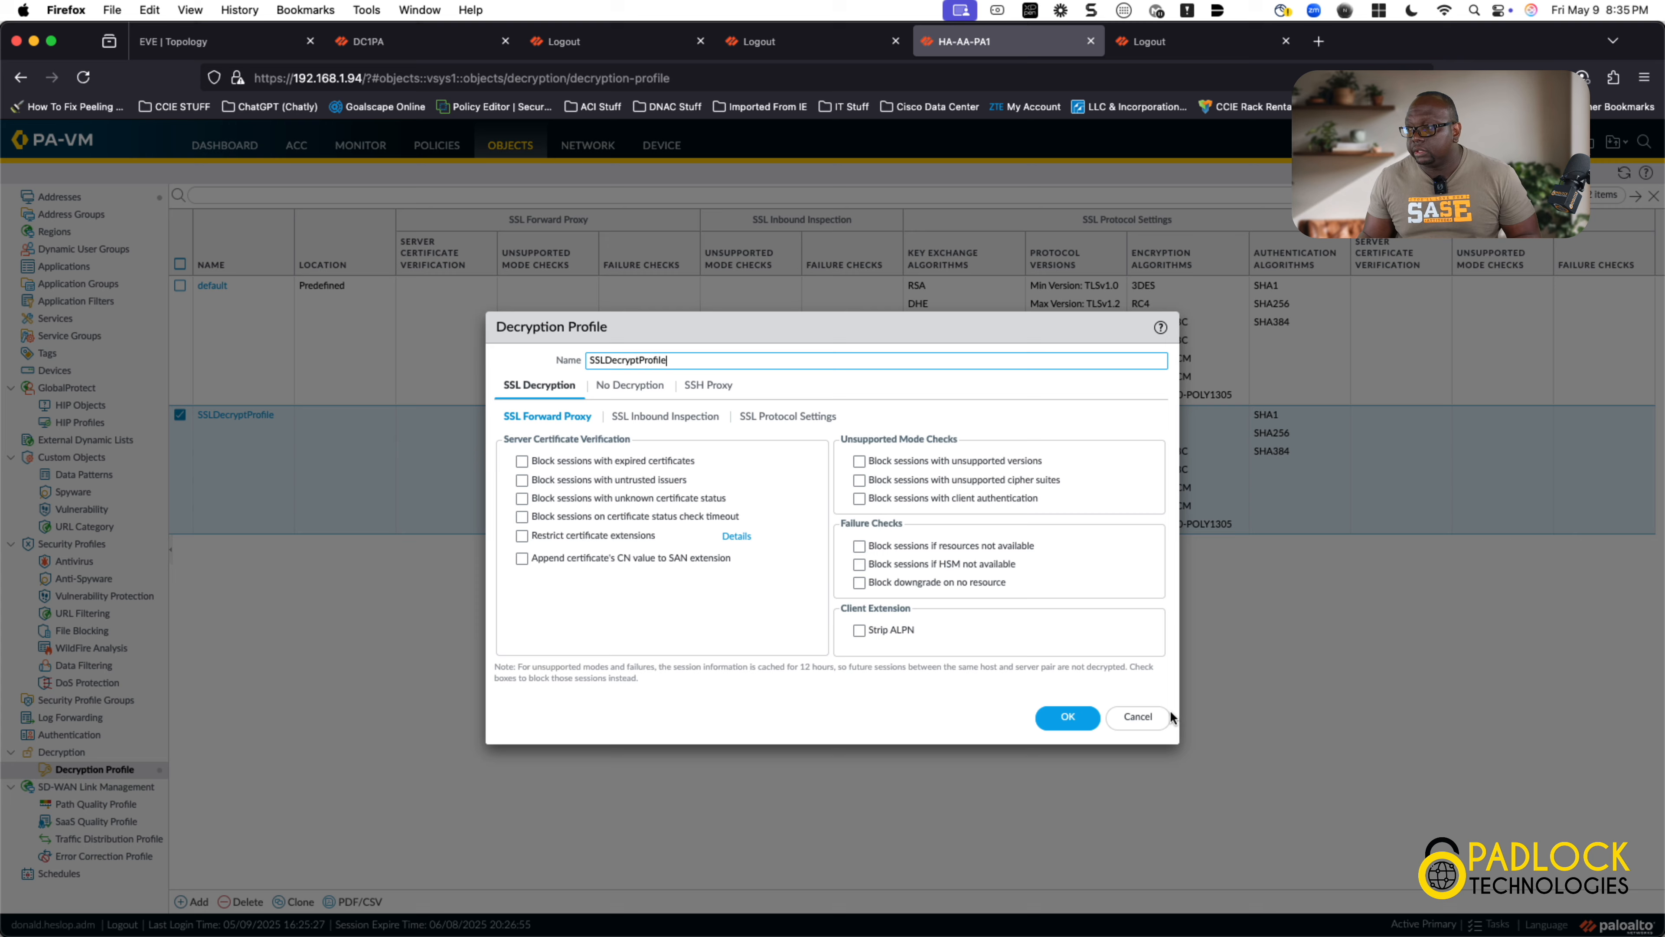
pyautogui.click(1157, 716)
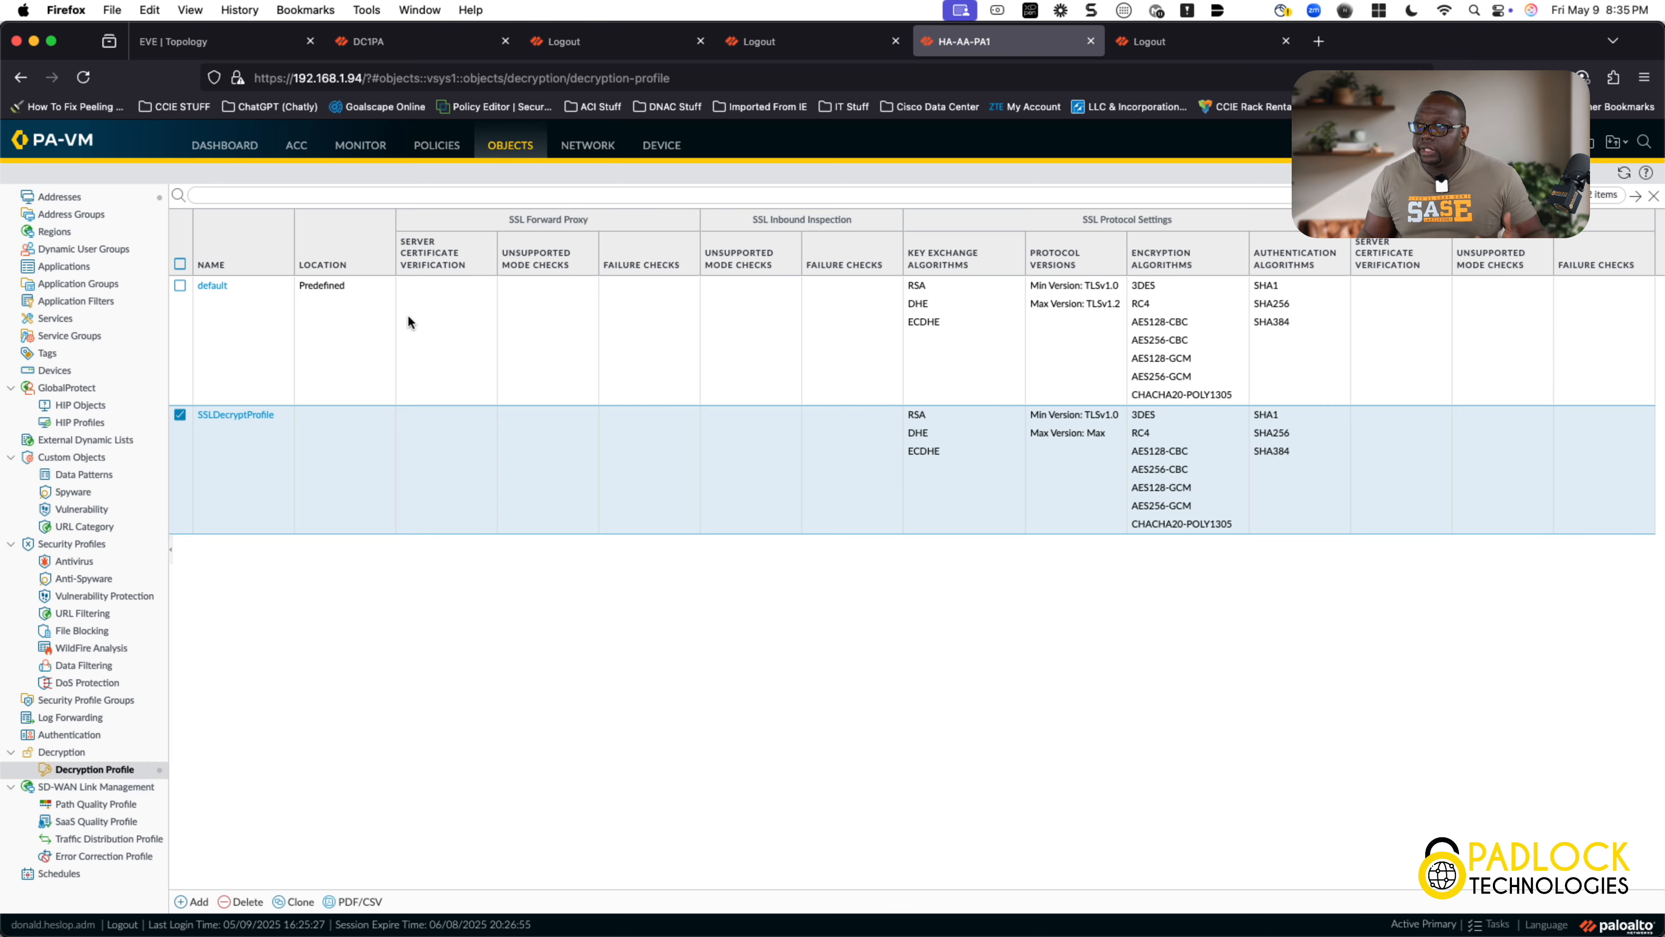
# Step: Open the HA_SSLDecrypt rule under Policies > Decryption and view its Options tab
pyautogui.click(444, 155)
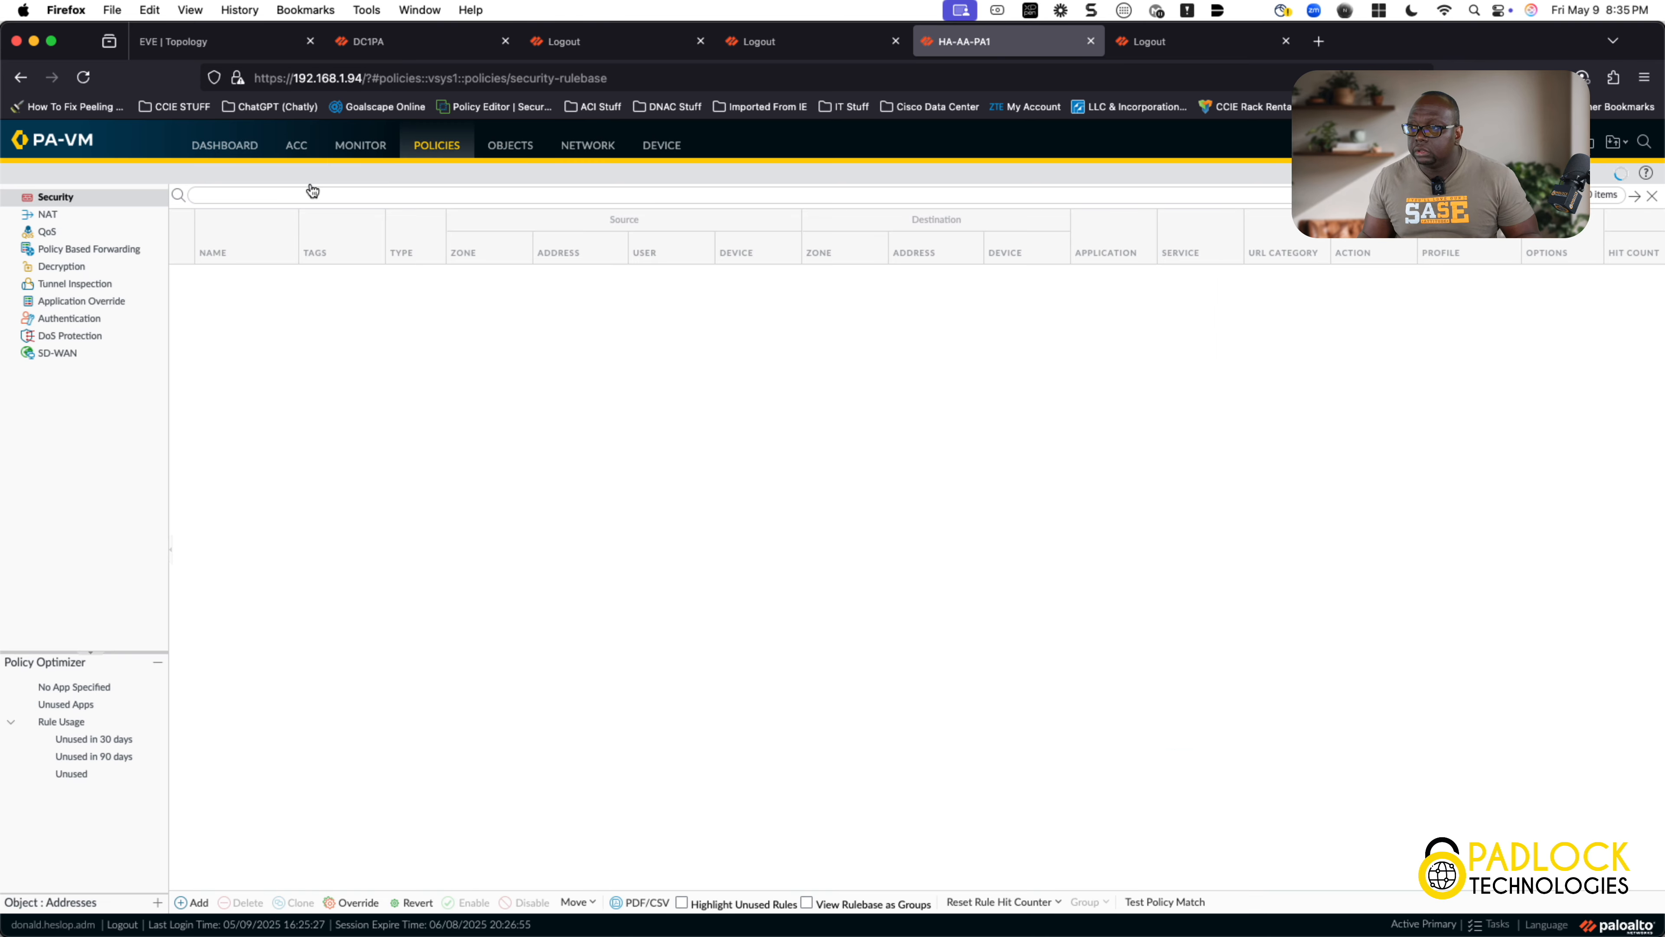
pyautogui.click(68, 268)
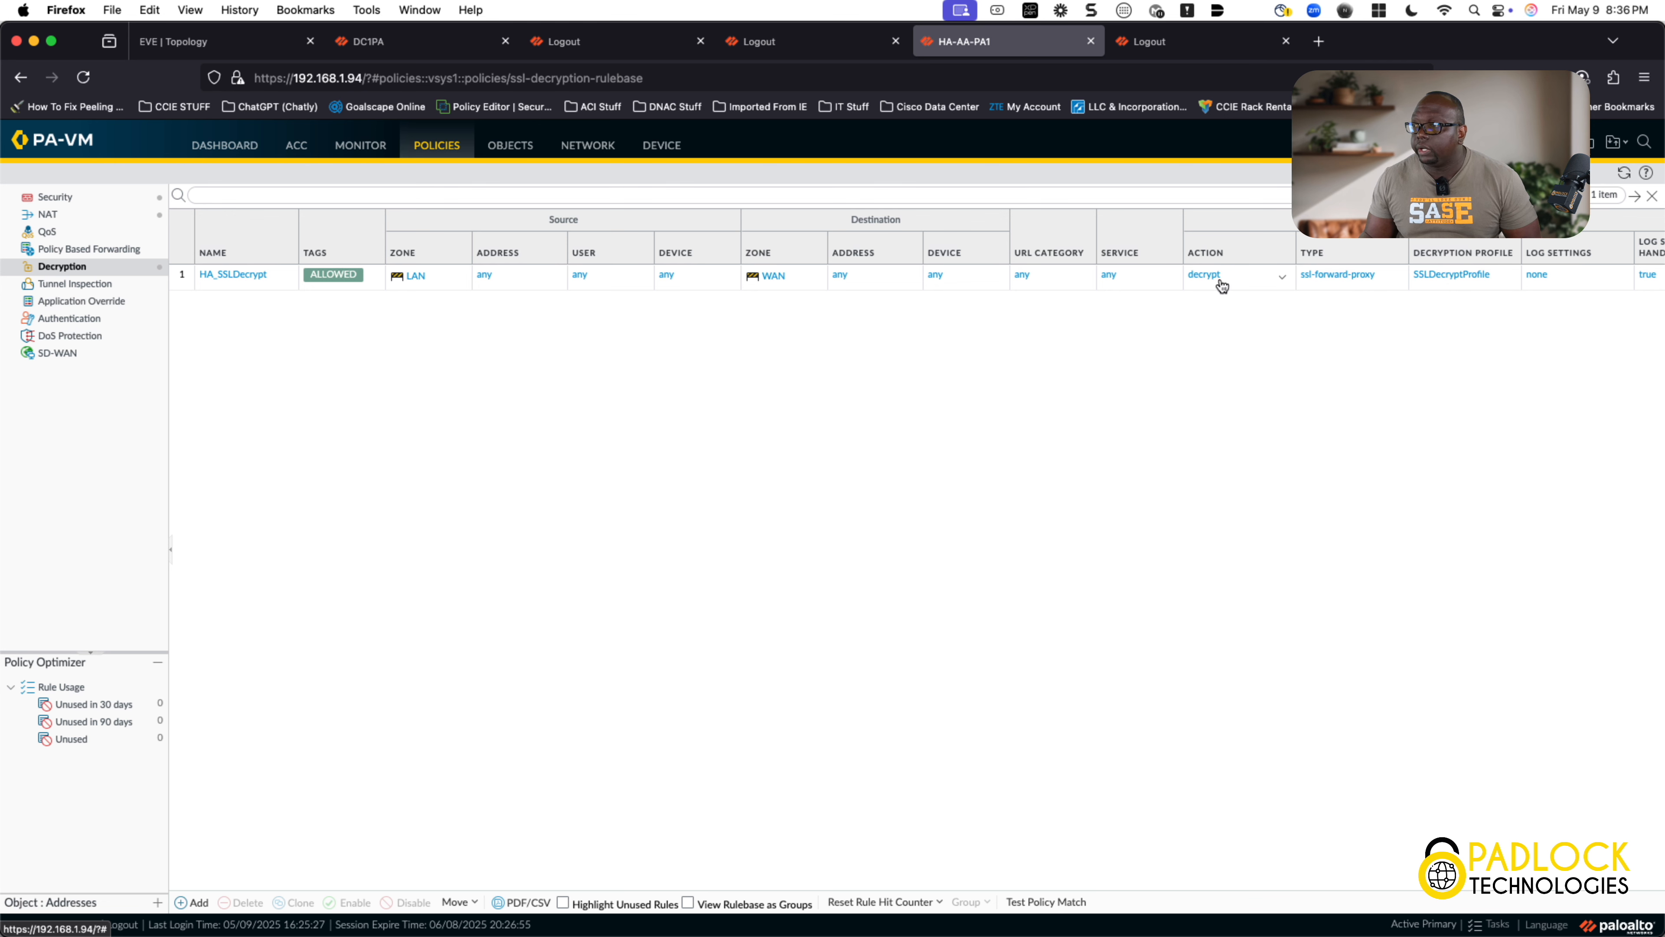
pyautogui.click(244, 272)
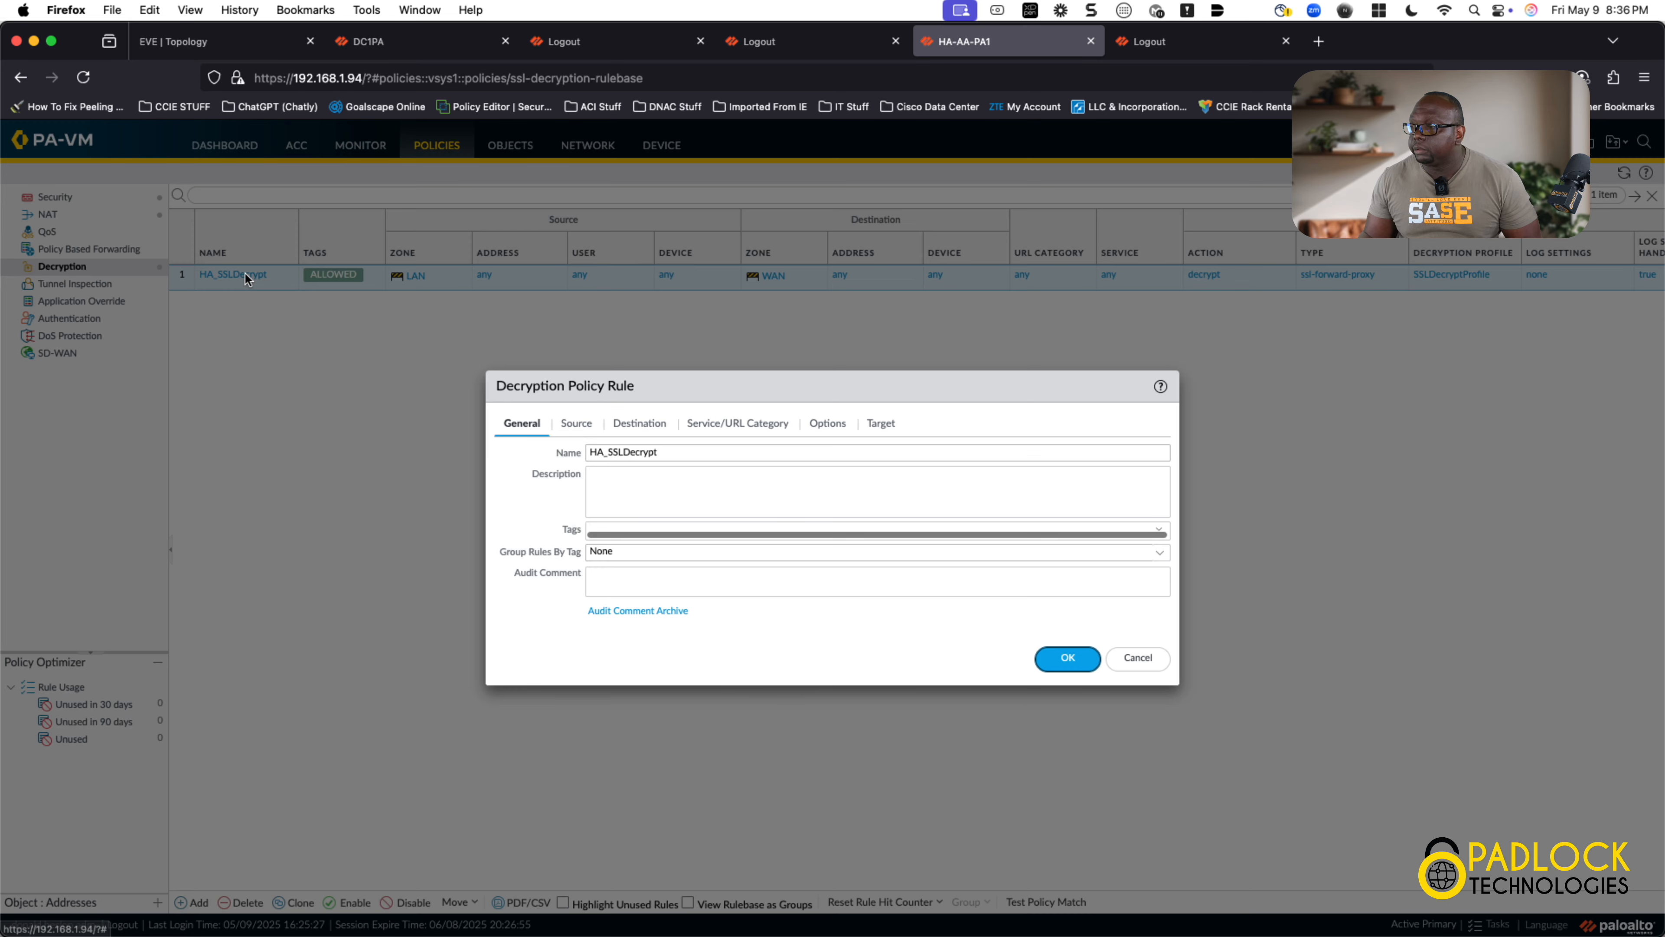
pyautogui.click(828, 425)
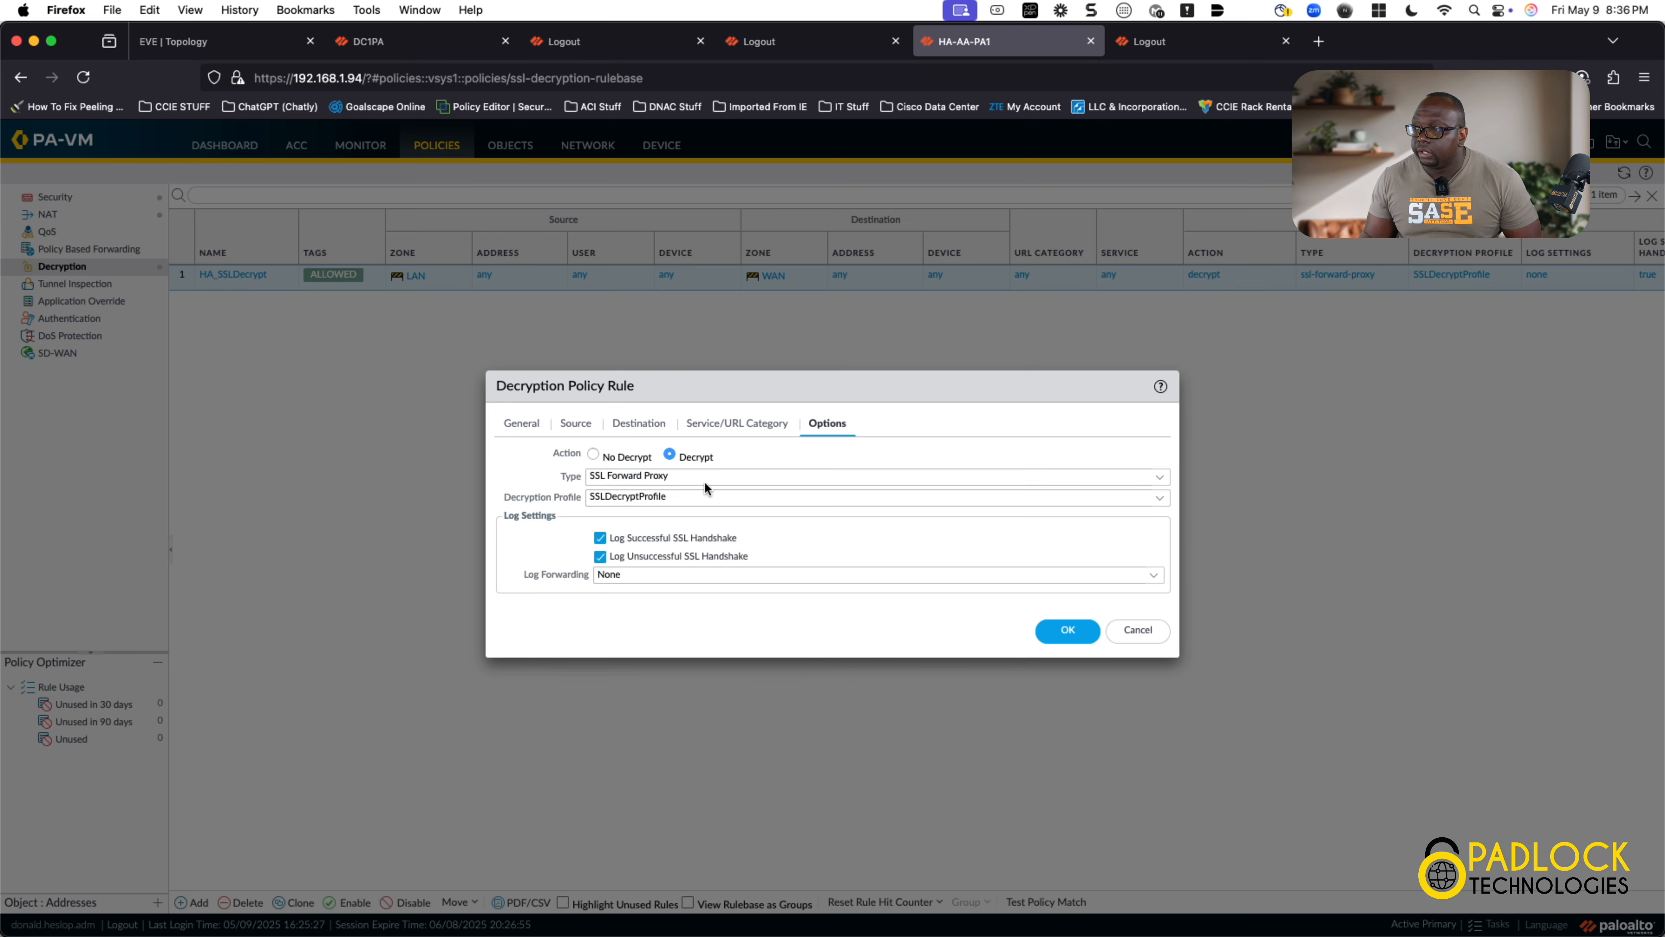
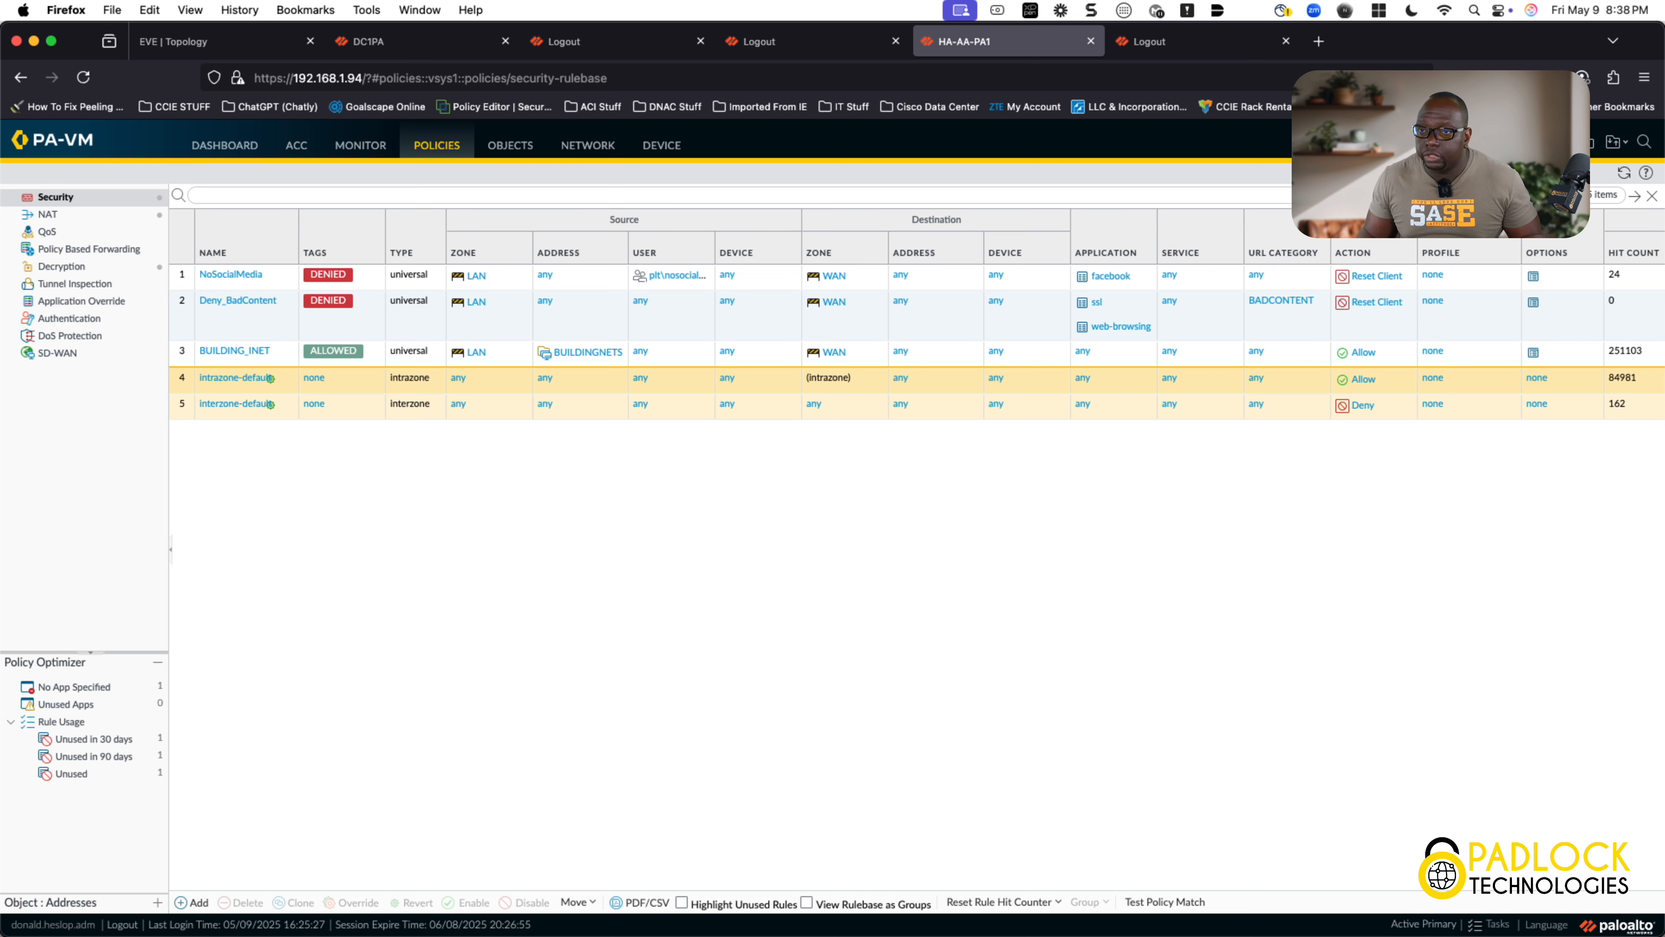
# Step: Swipe the Screens 5 remote client into view, showing its Facebook login page
pyautogui.moveTo(0, 149); pyautogui.dragTo(841, 118)
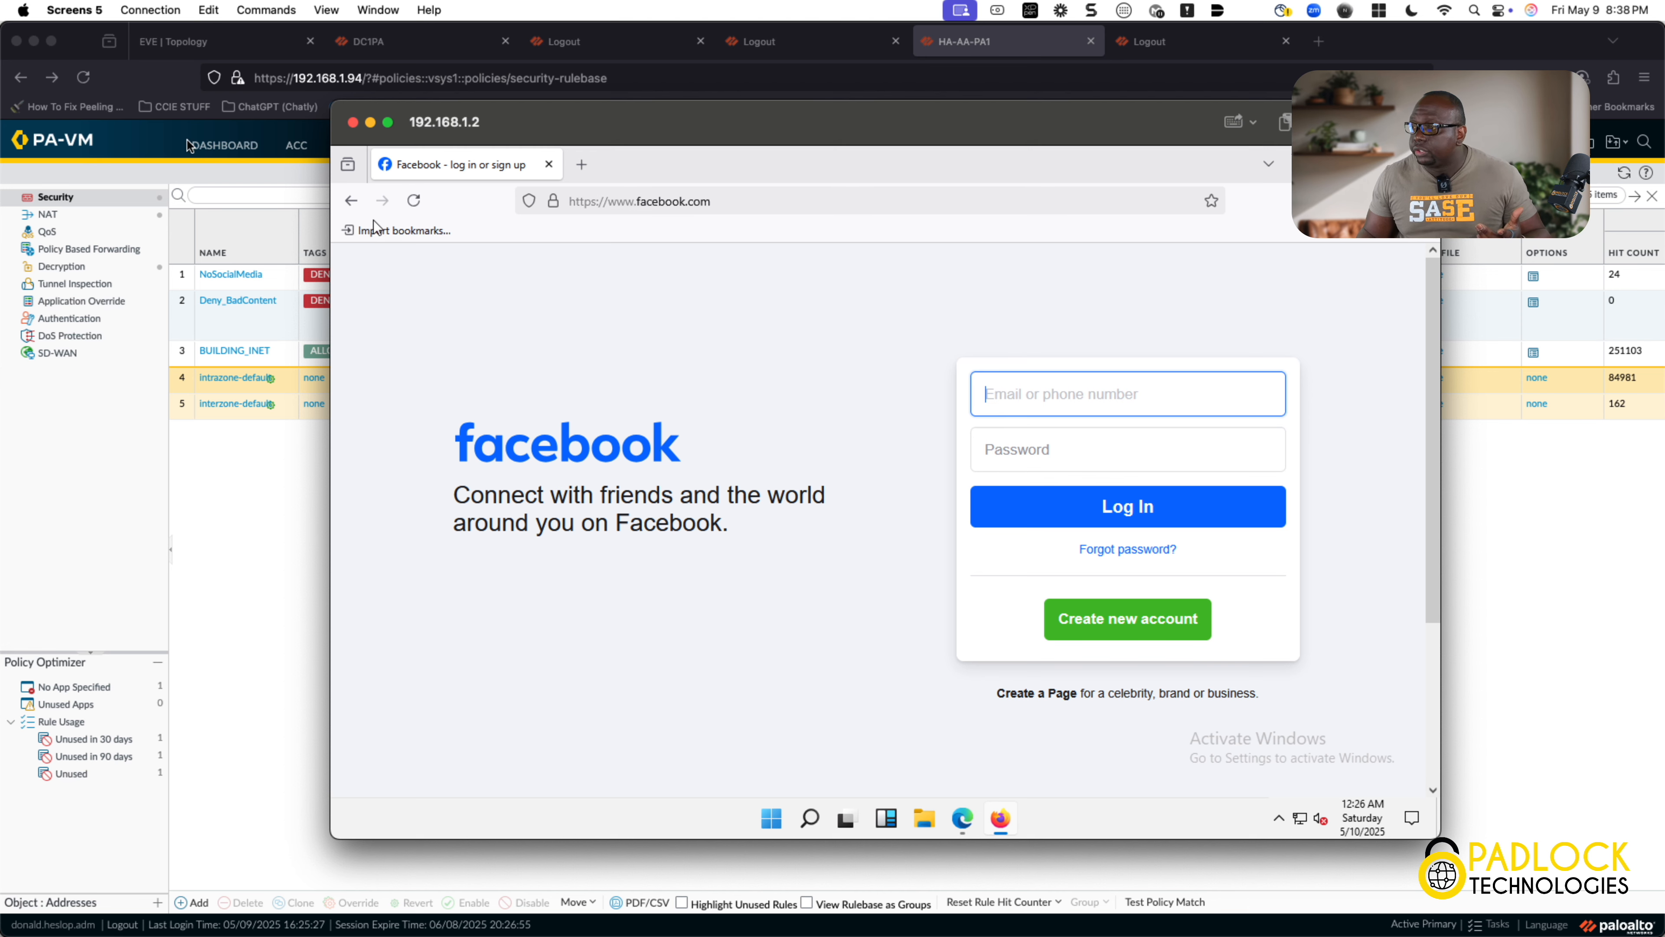
# Step: Switch local Firefox to the EVE | Topology tab, then bring the remote client back in front
pyautogui.click(210, 41)
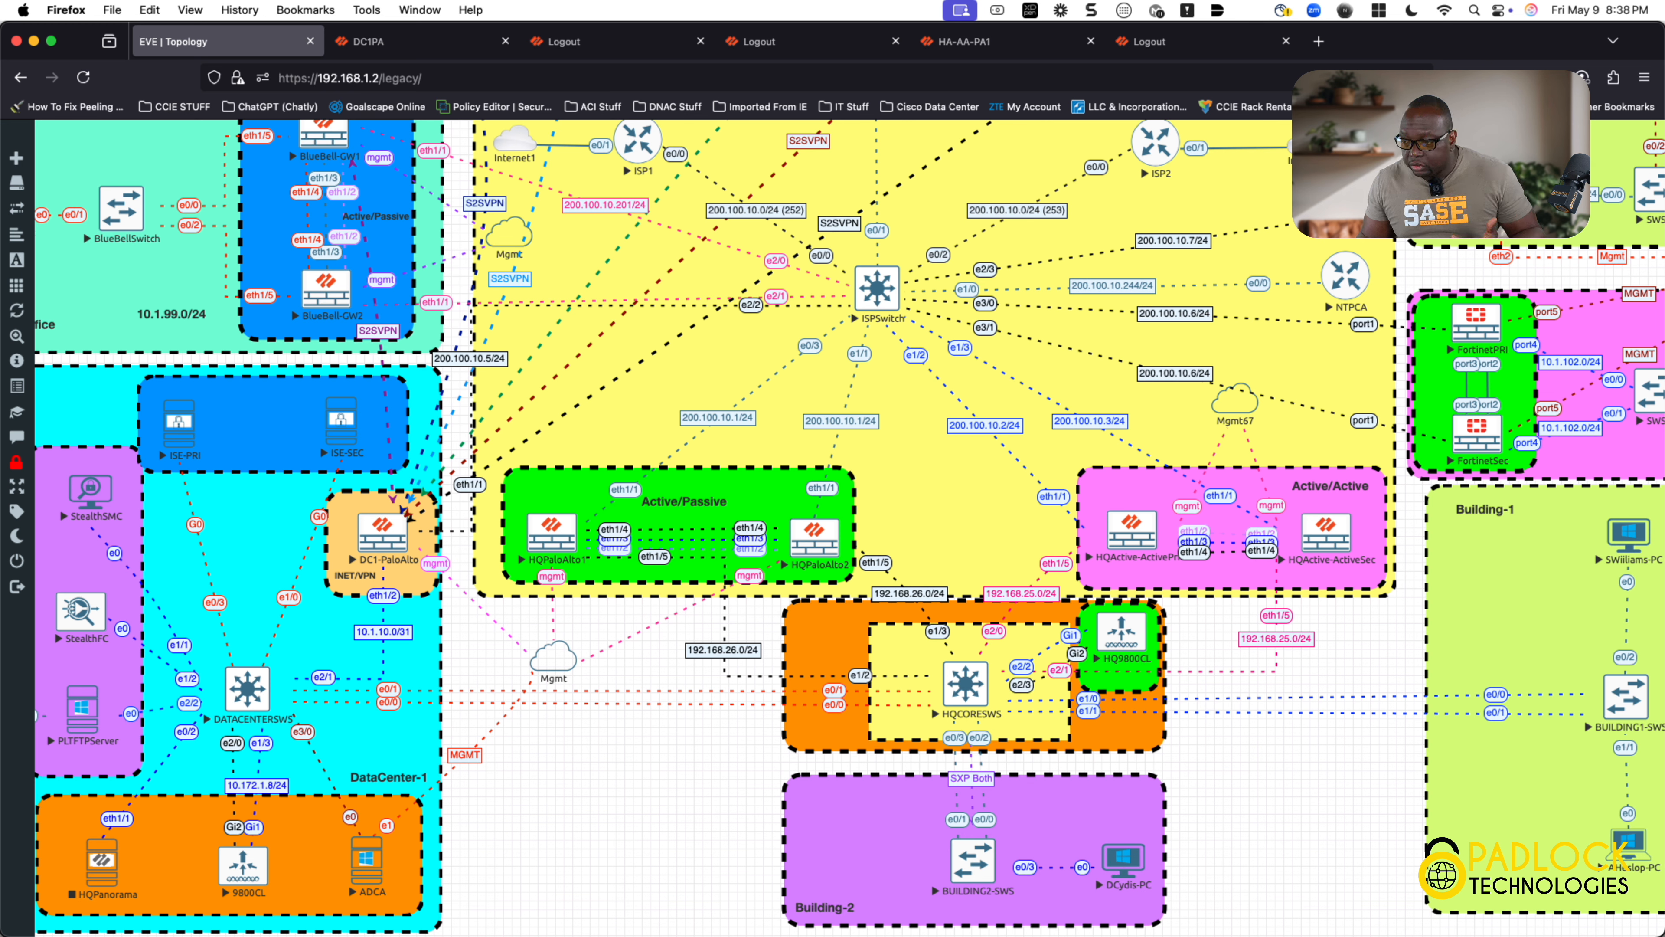
pyautogui.press('super+Tab')
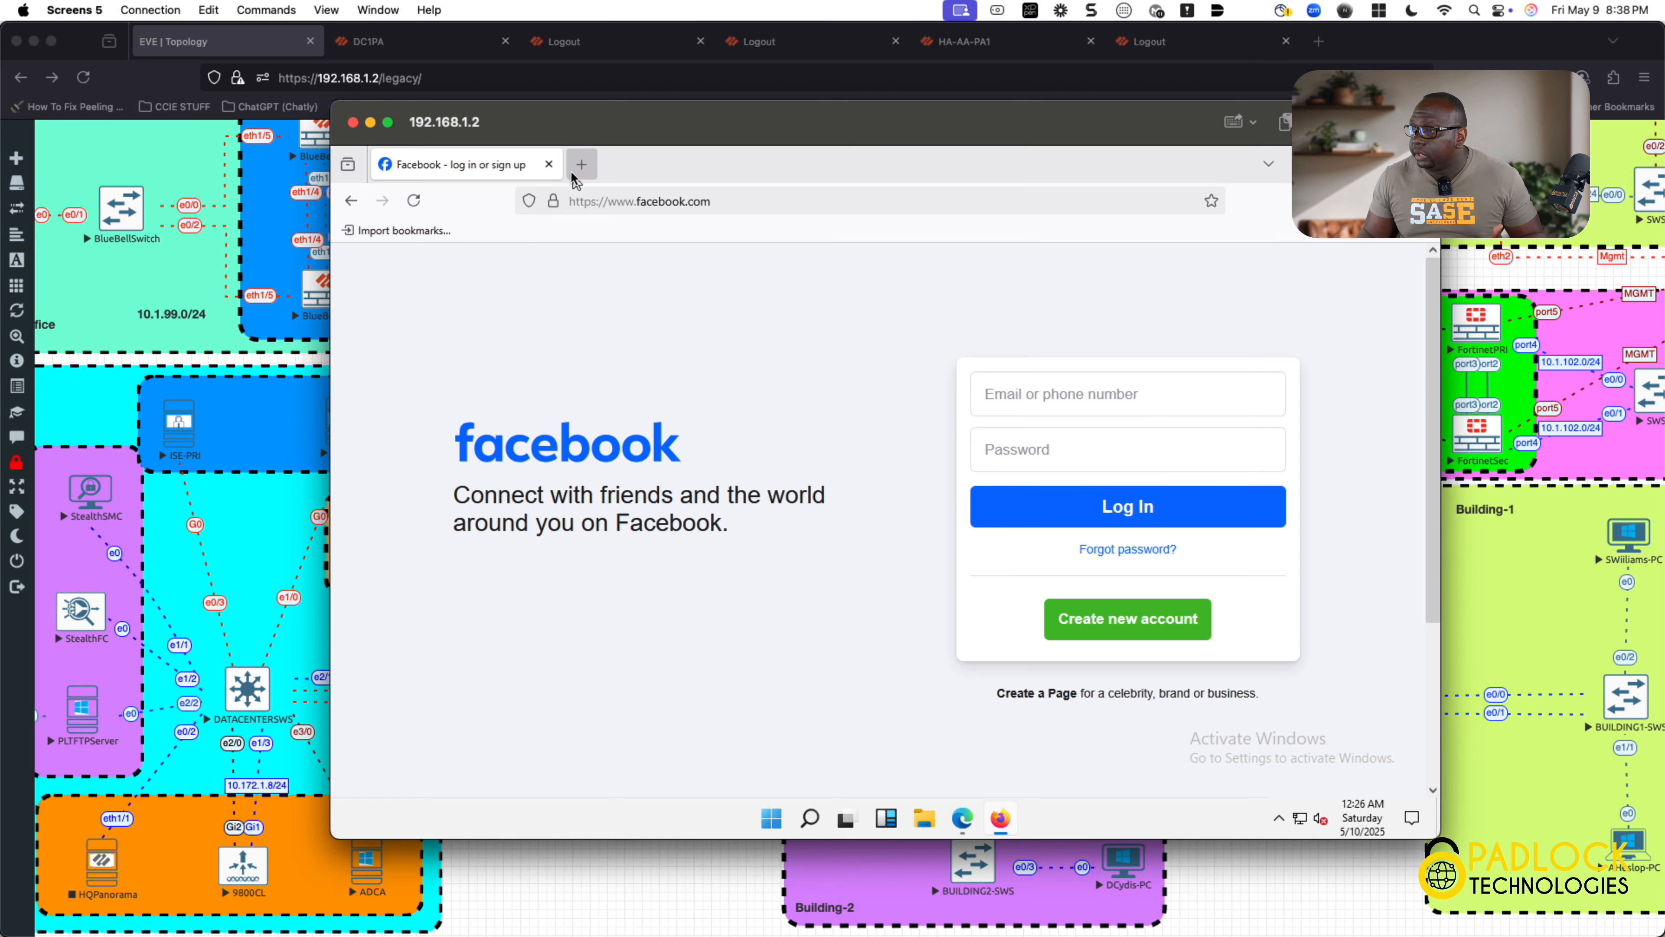
pyautogui.click(581, 164)
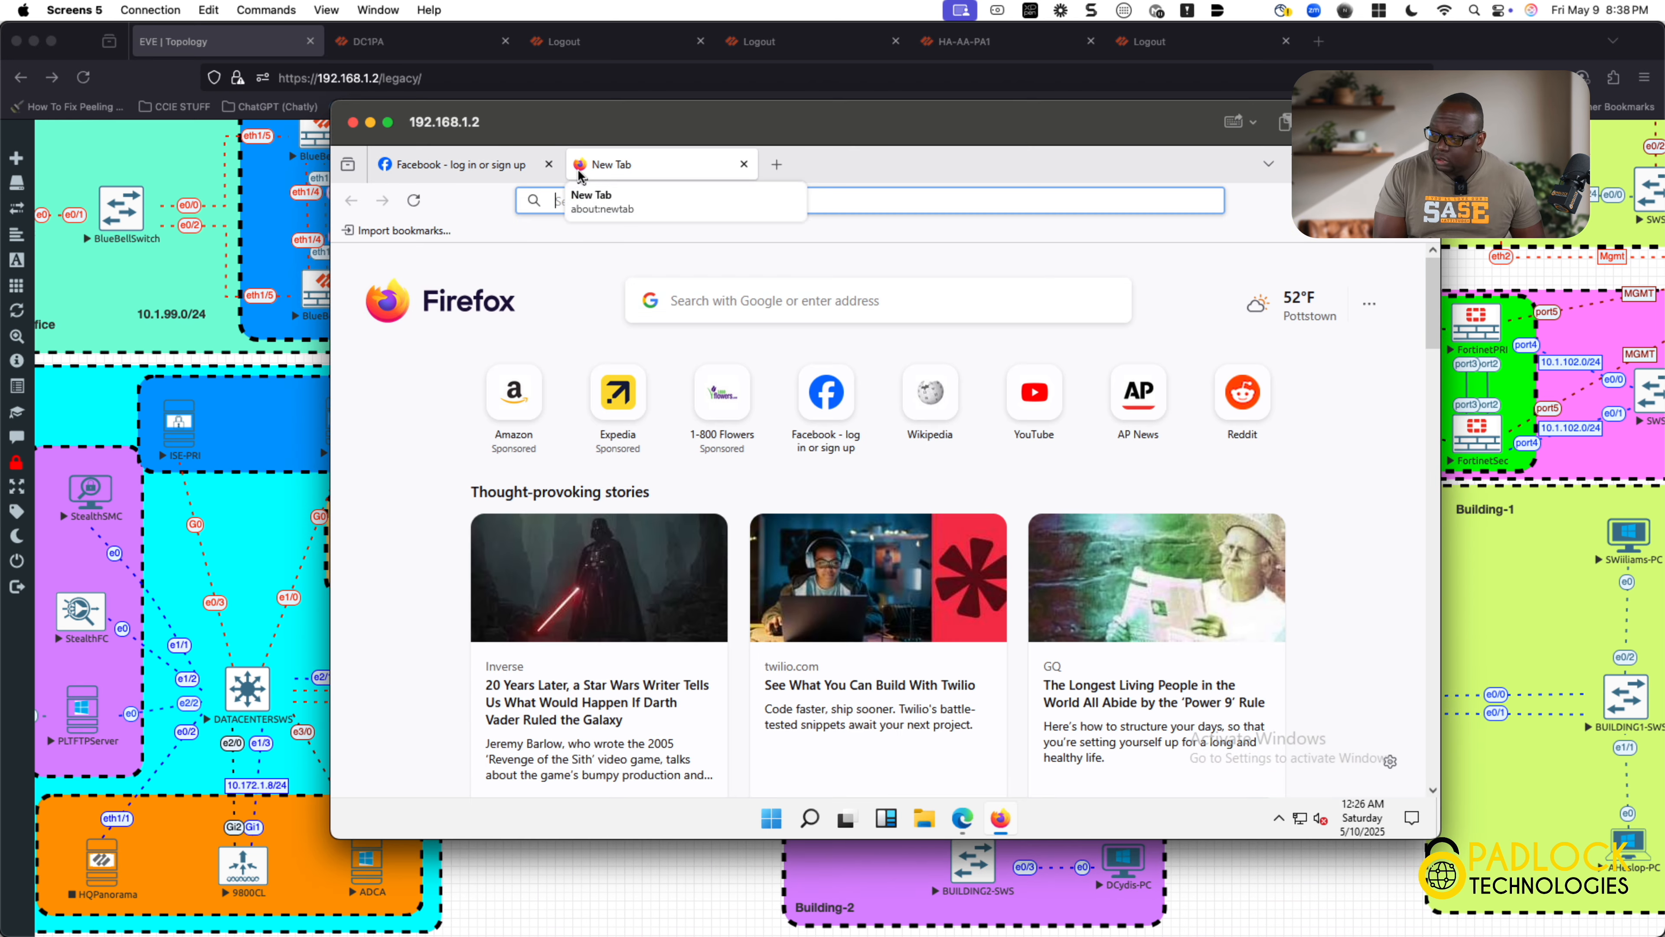
pyautogui.write('www.nba.com')
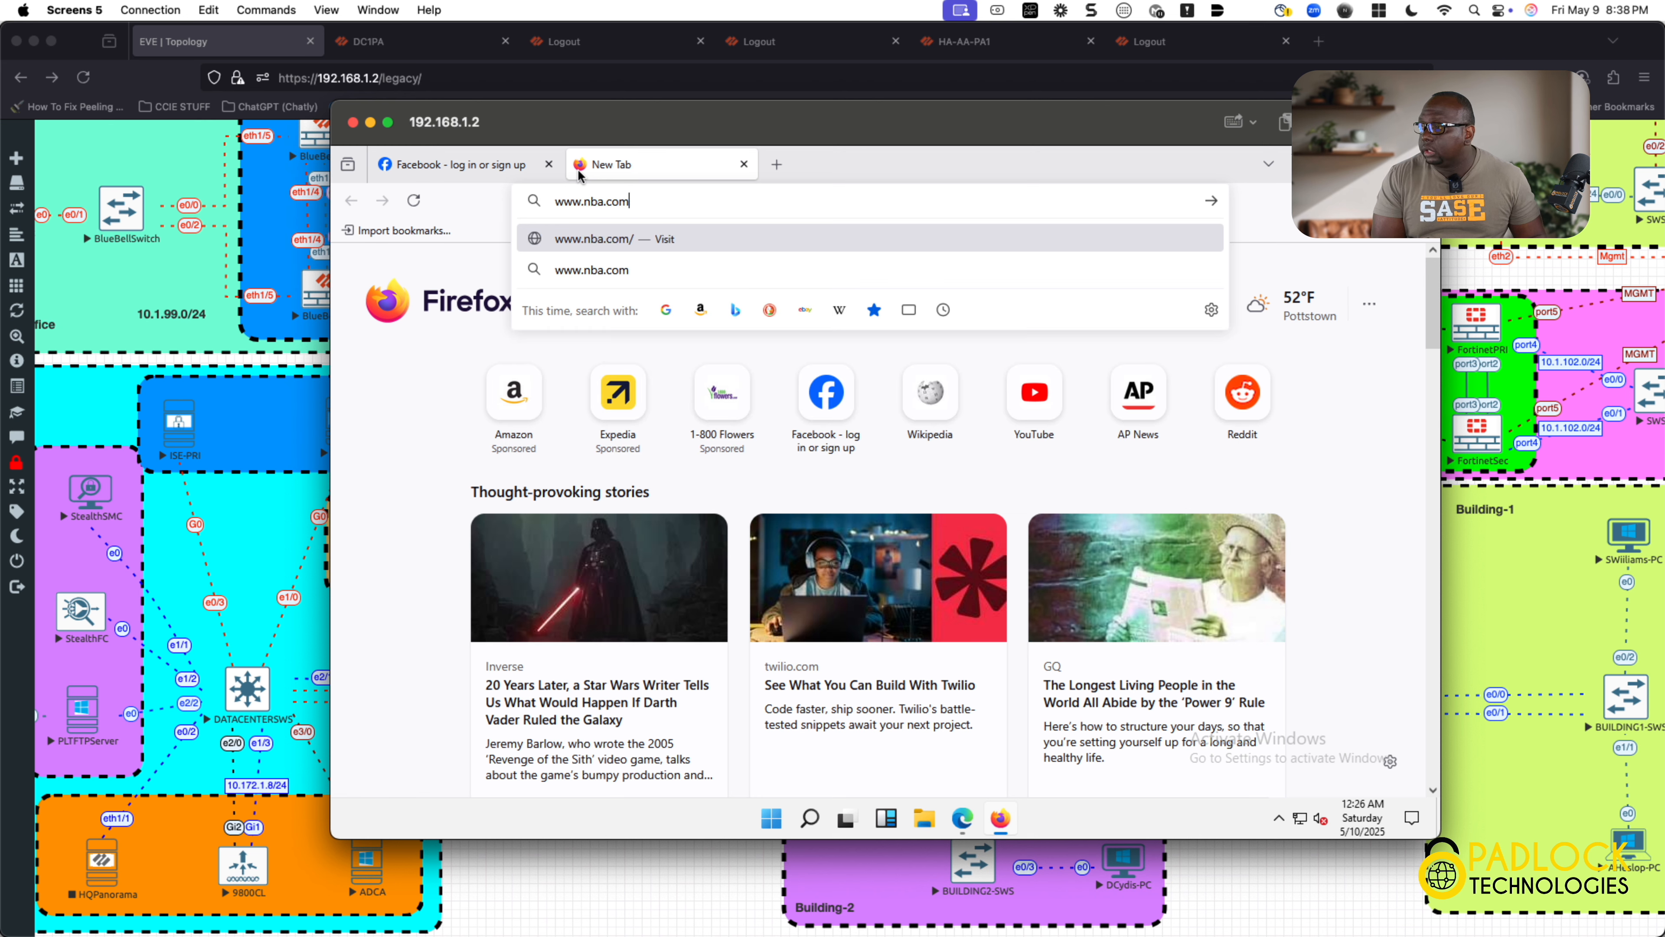
pyautogui.press('Return')
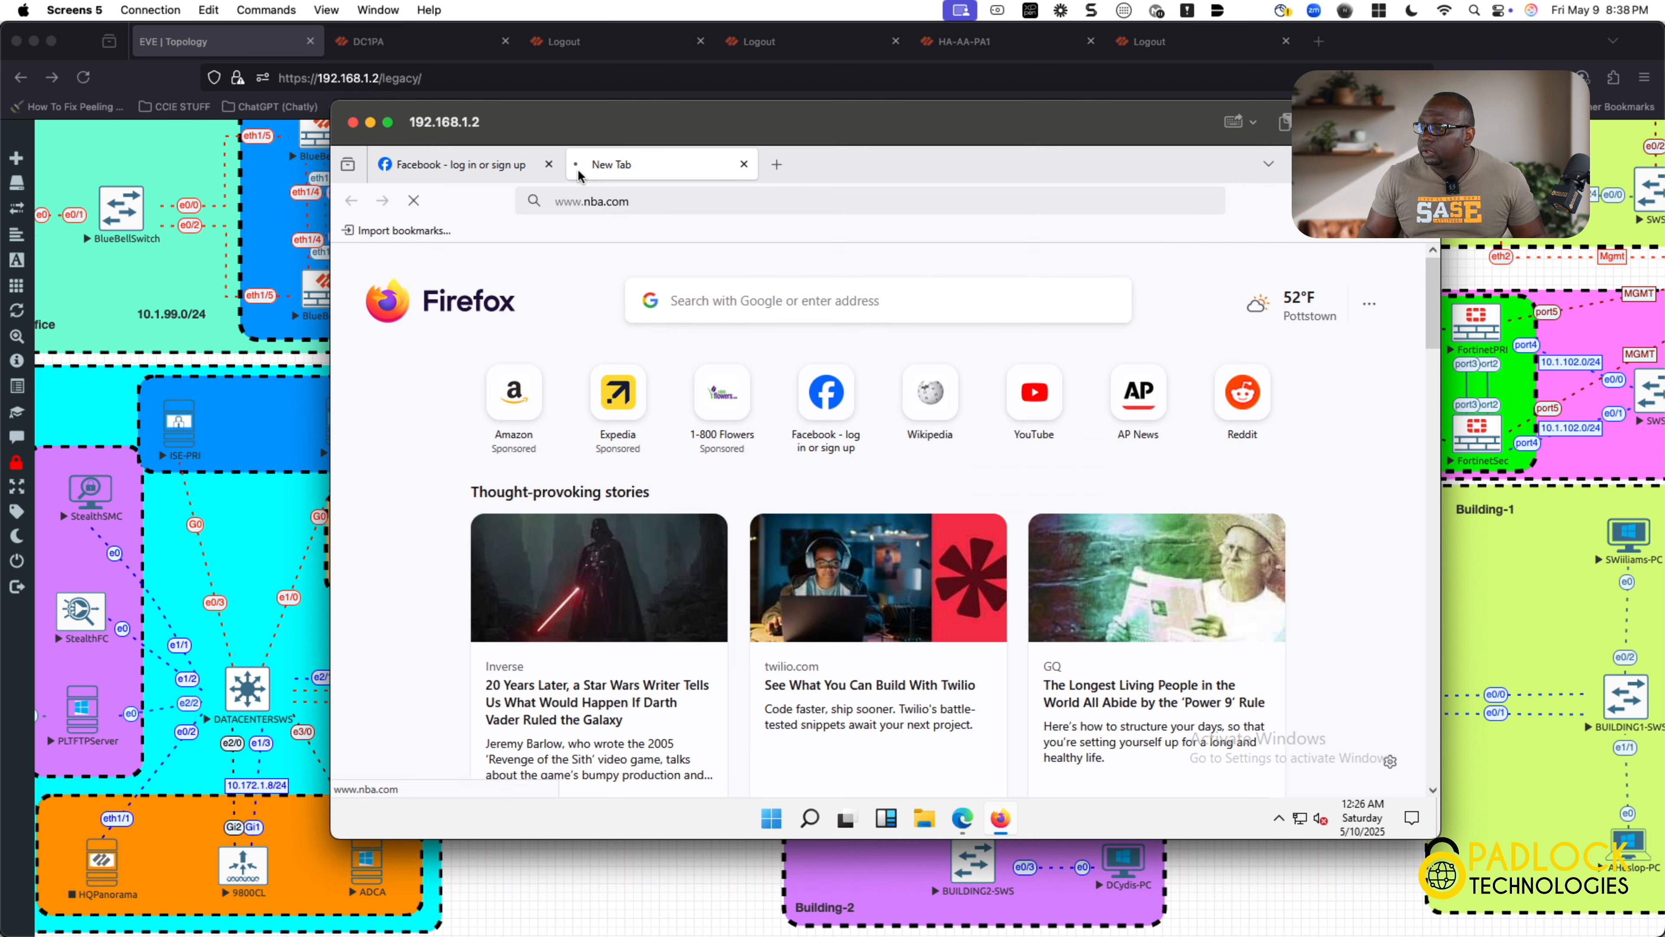
pyautogui.click(550, 166)
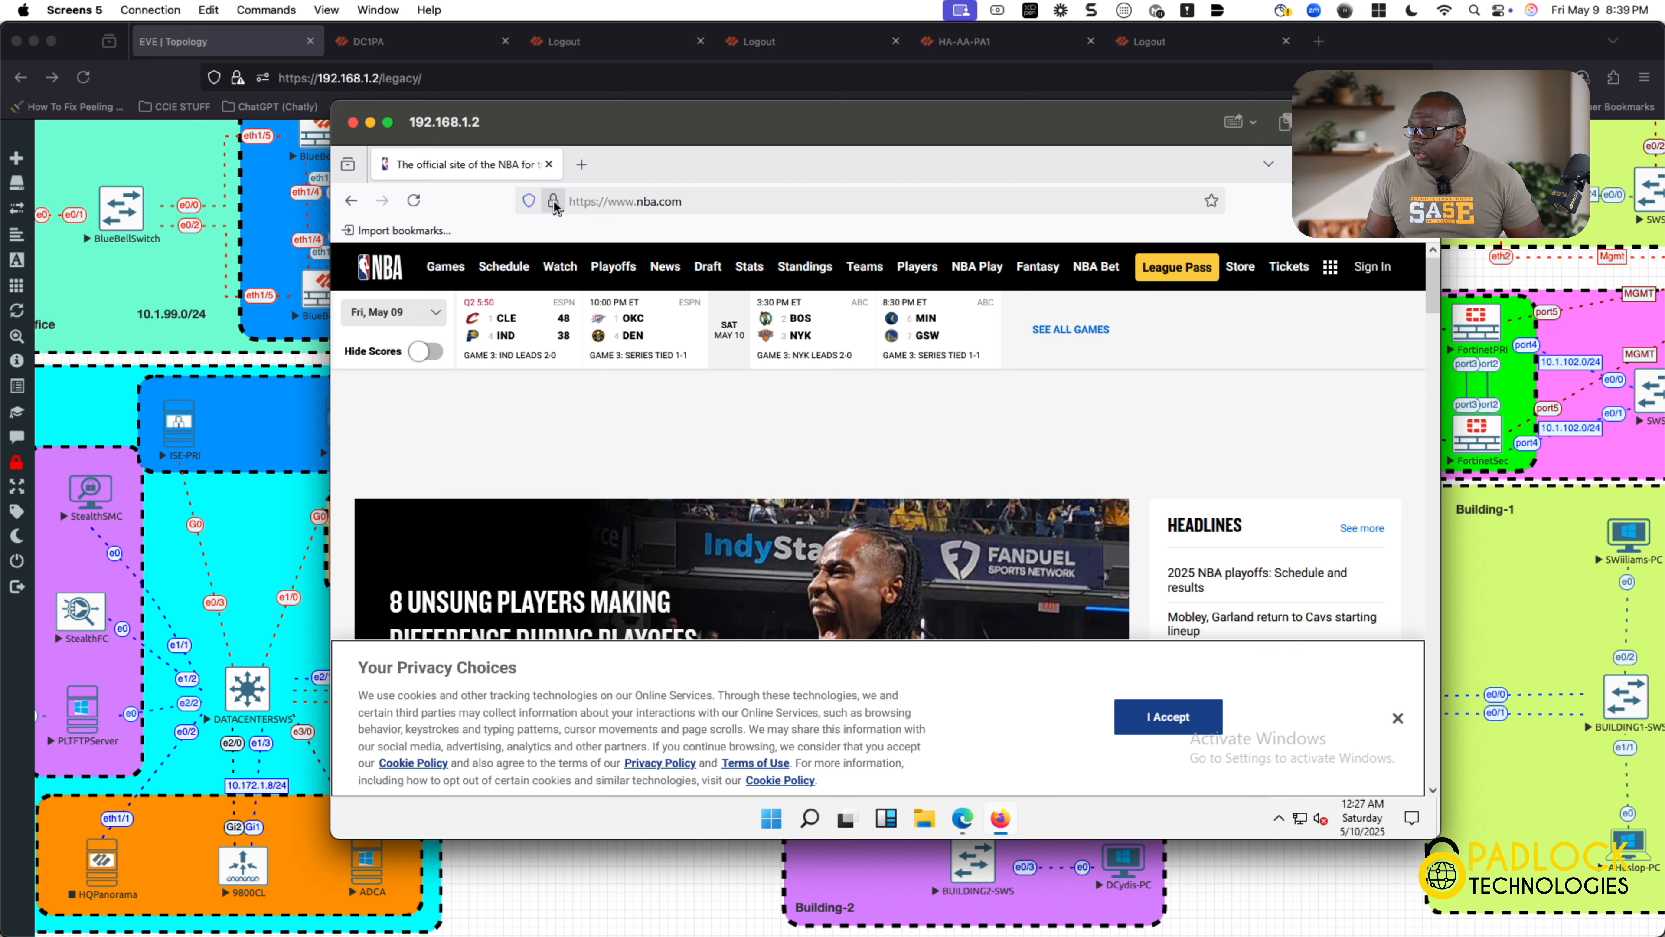
# Step: Dismiss the nba.com privacy banner and open Page Info security details via the padlock
pyautogui.click(1399, 721)
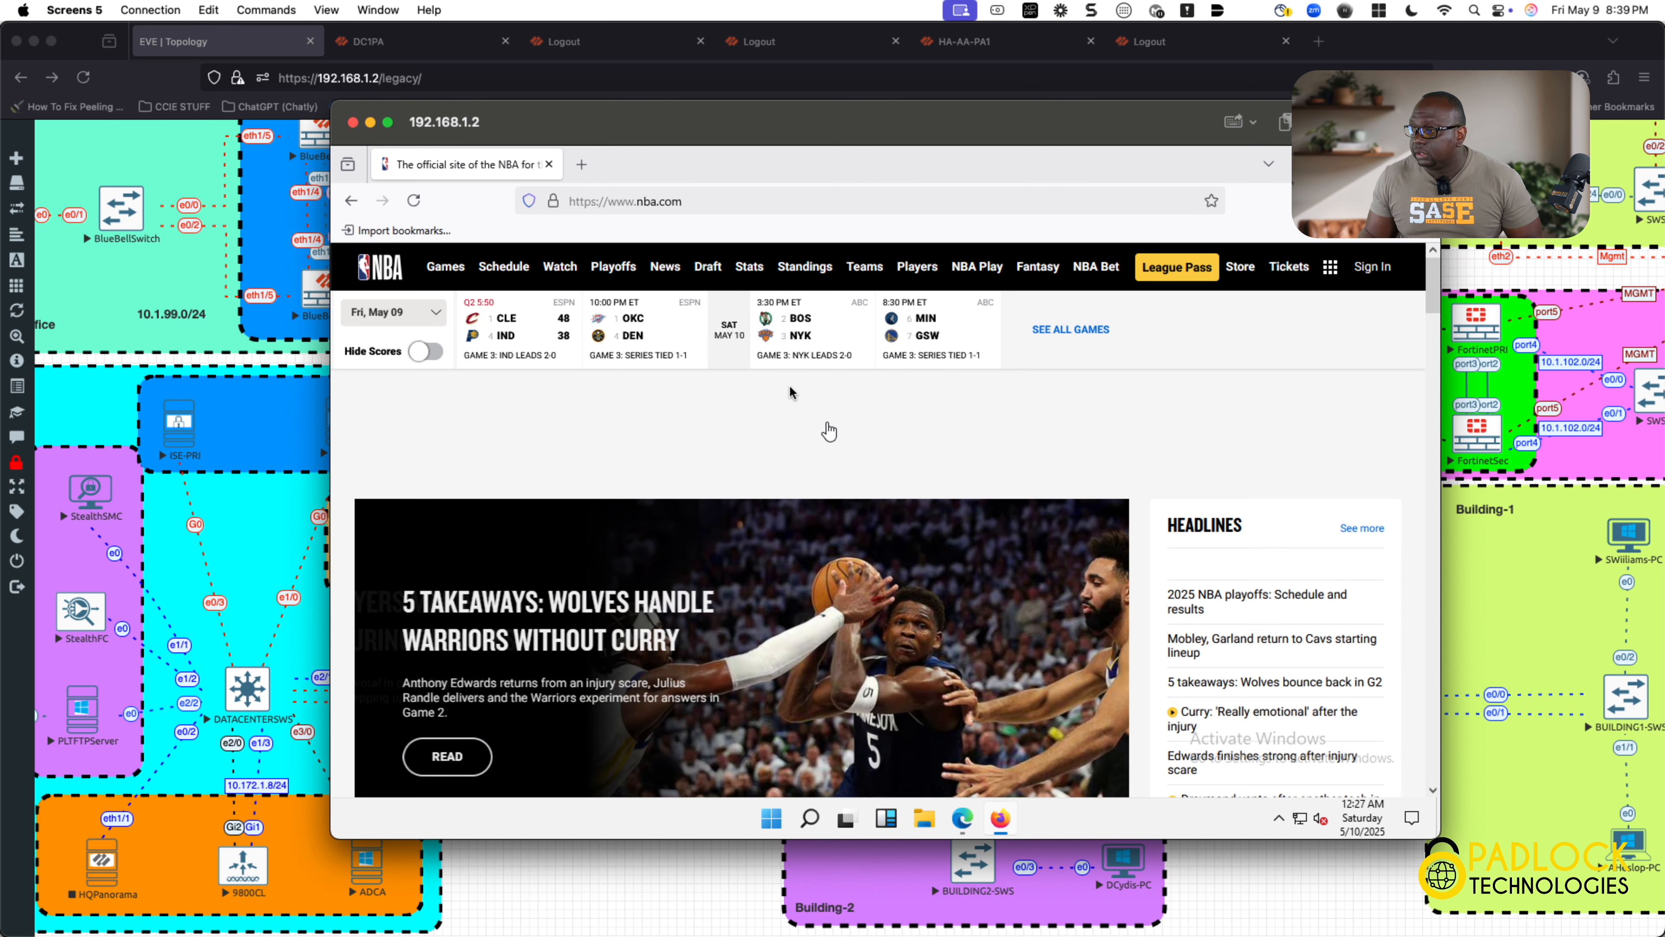
pyautogui.click(553, 201)
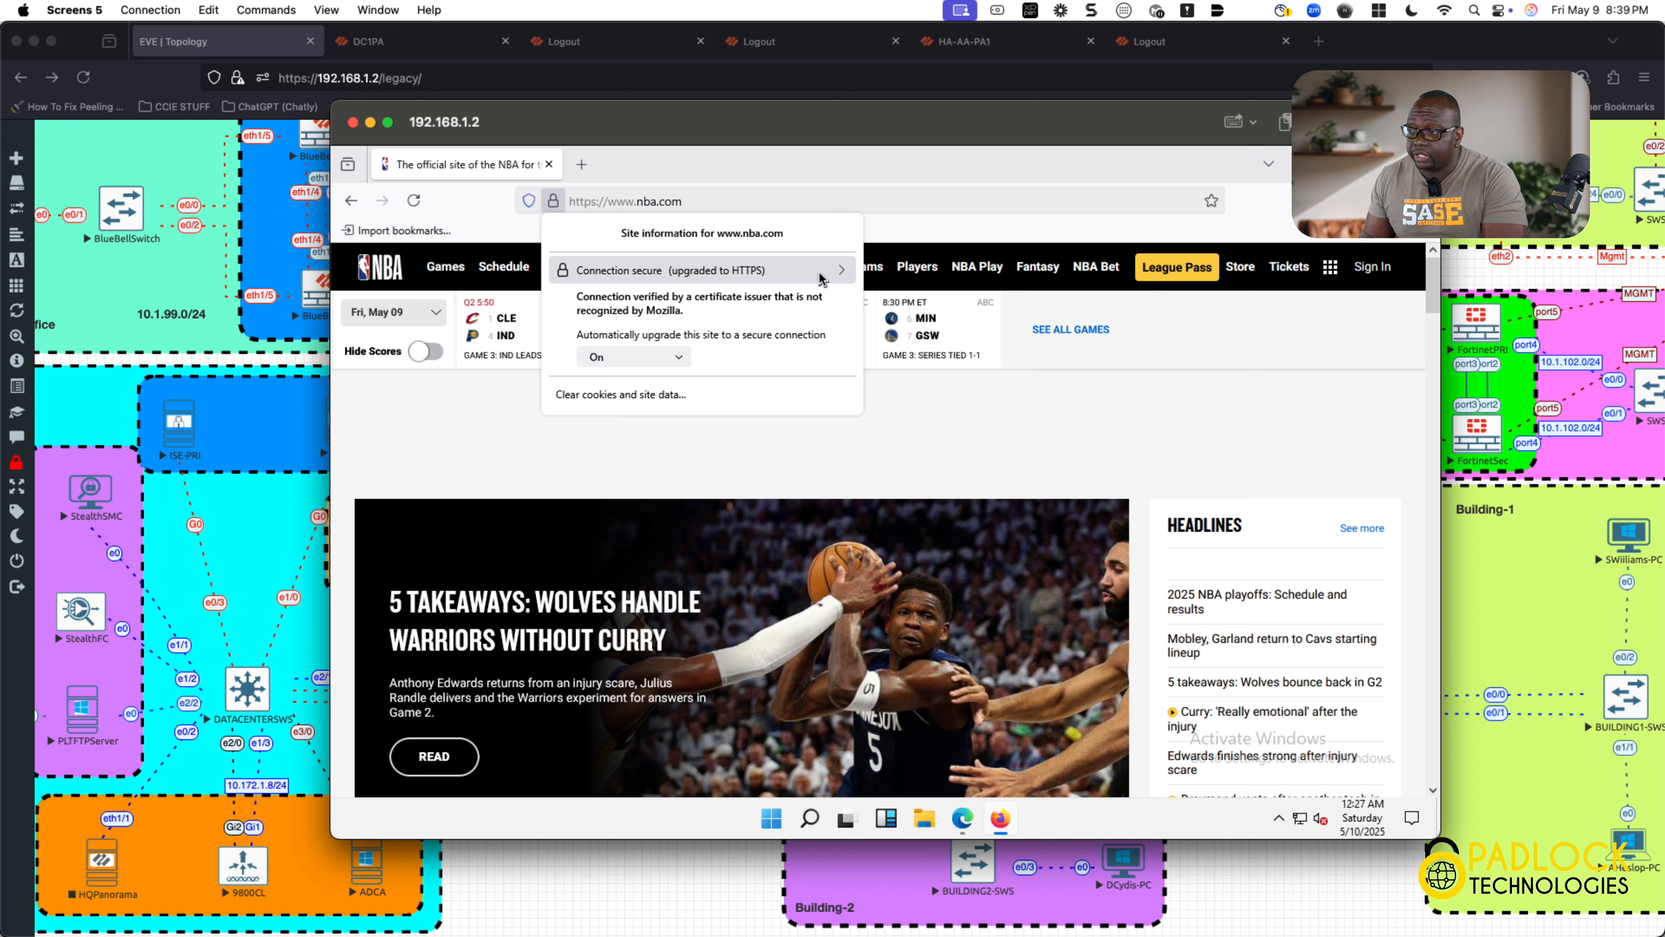
pyautogui.click(837, 280)
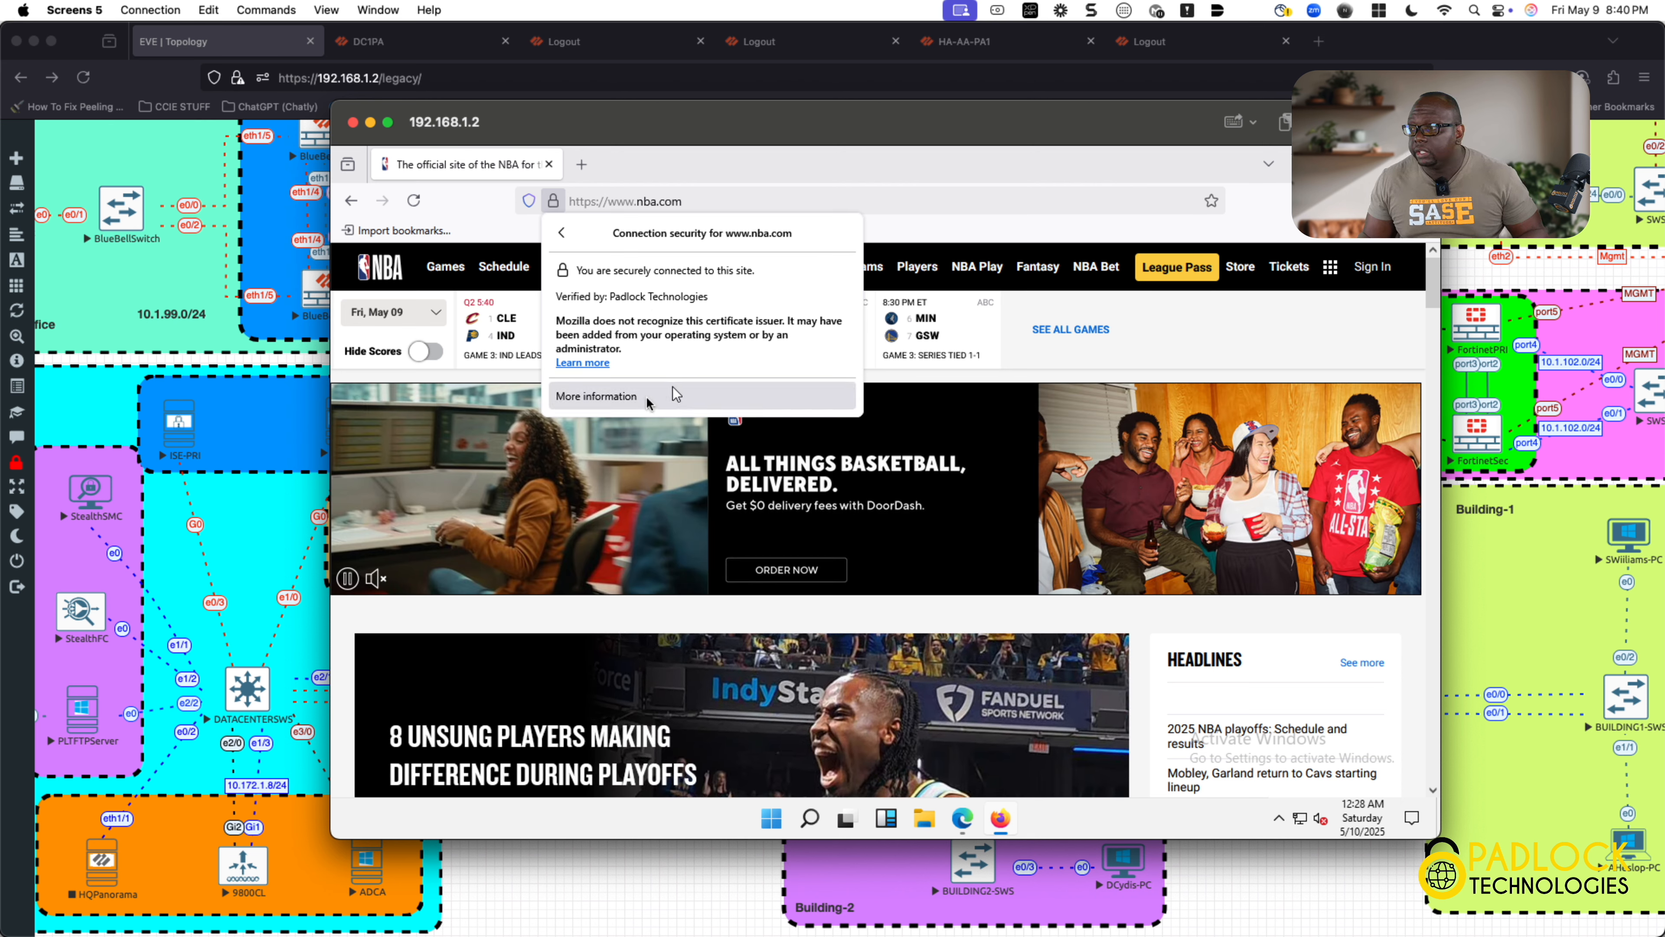
pyautogui.click(617, 397)
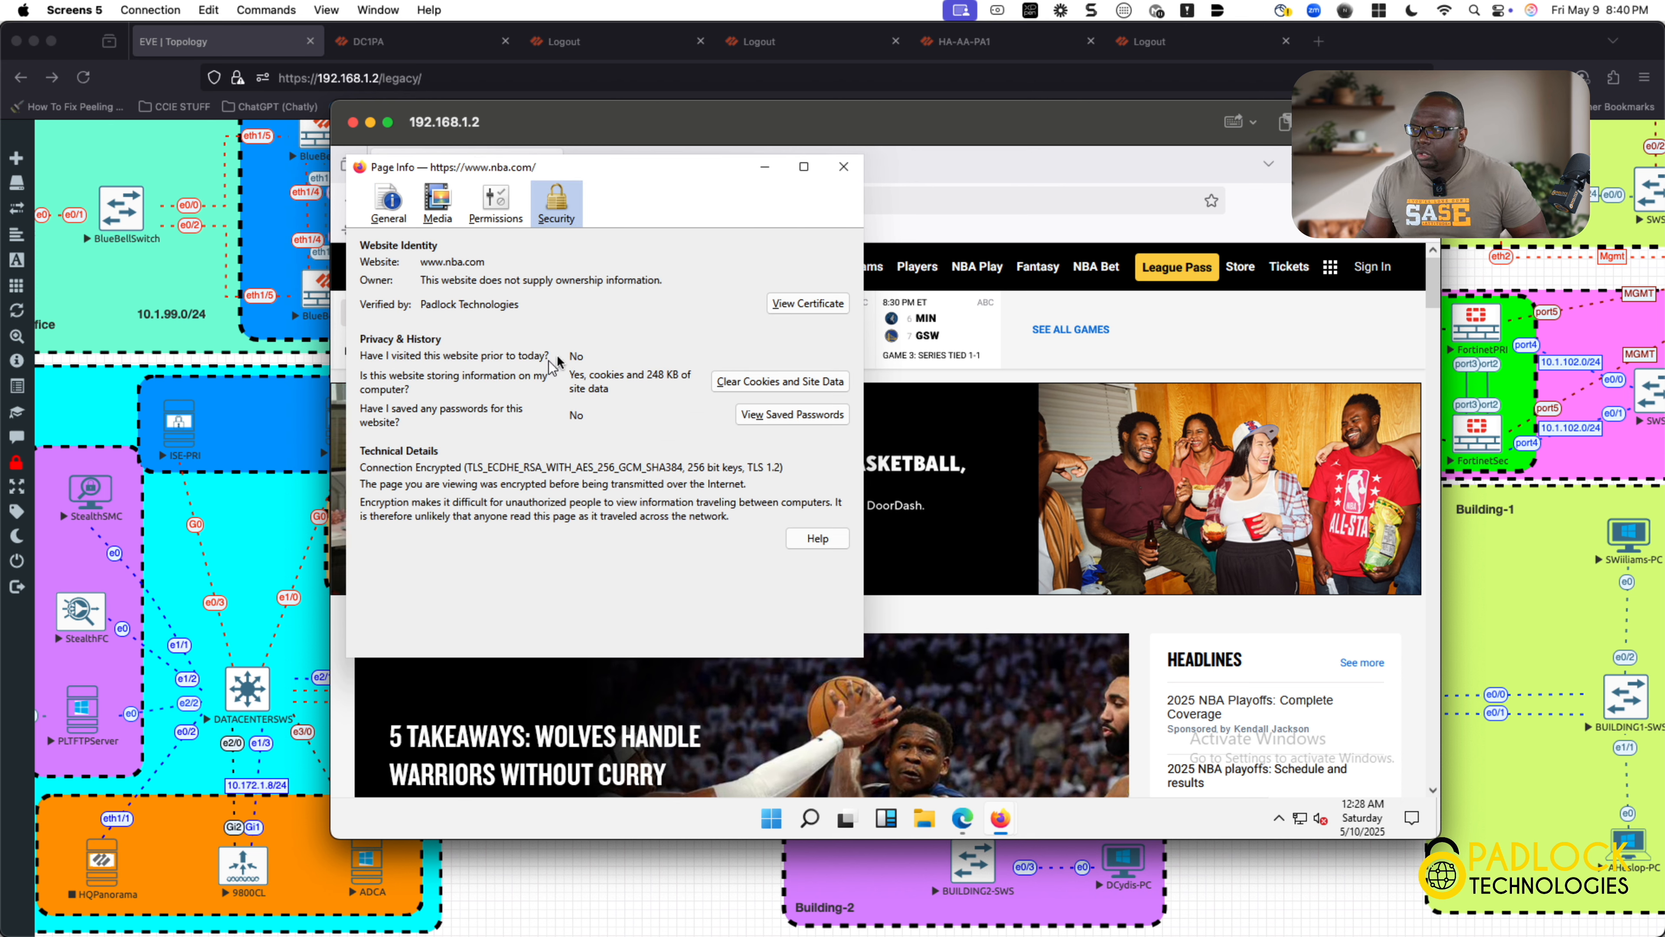
# Step: Open the site certificate and highlight its subject common name *.nba.com
pyautogui.click(794, 305)
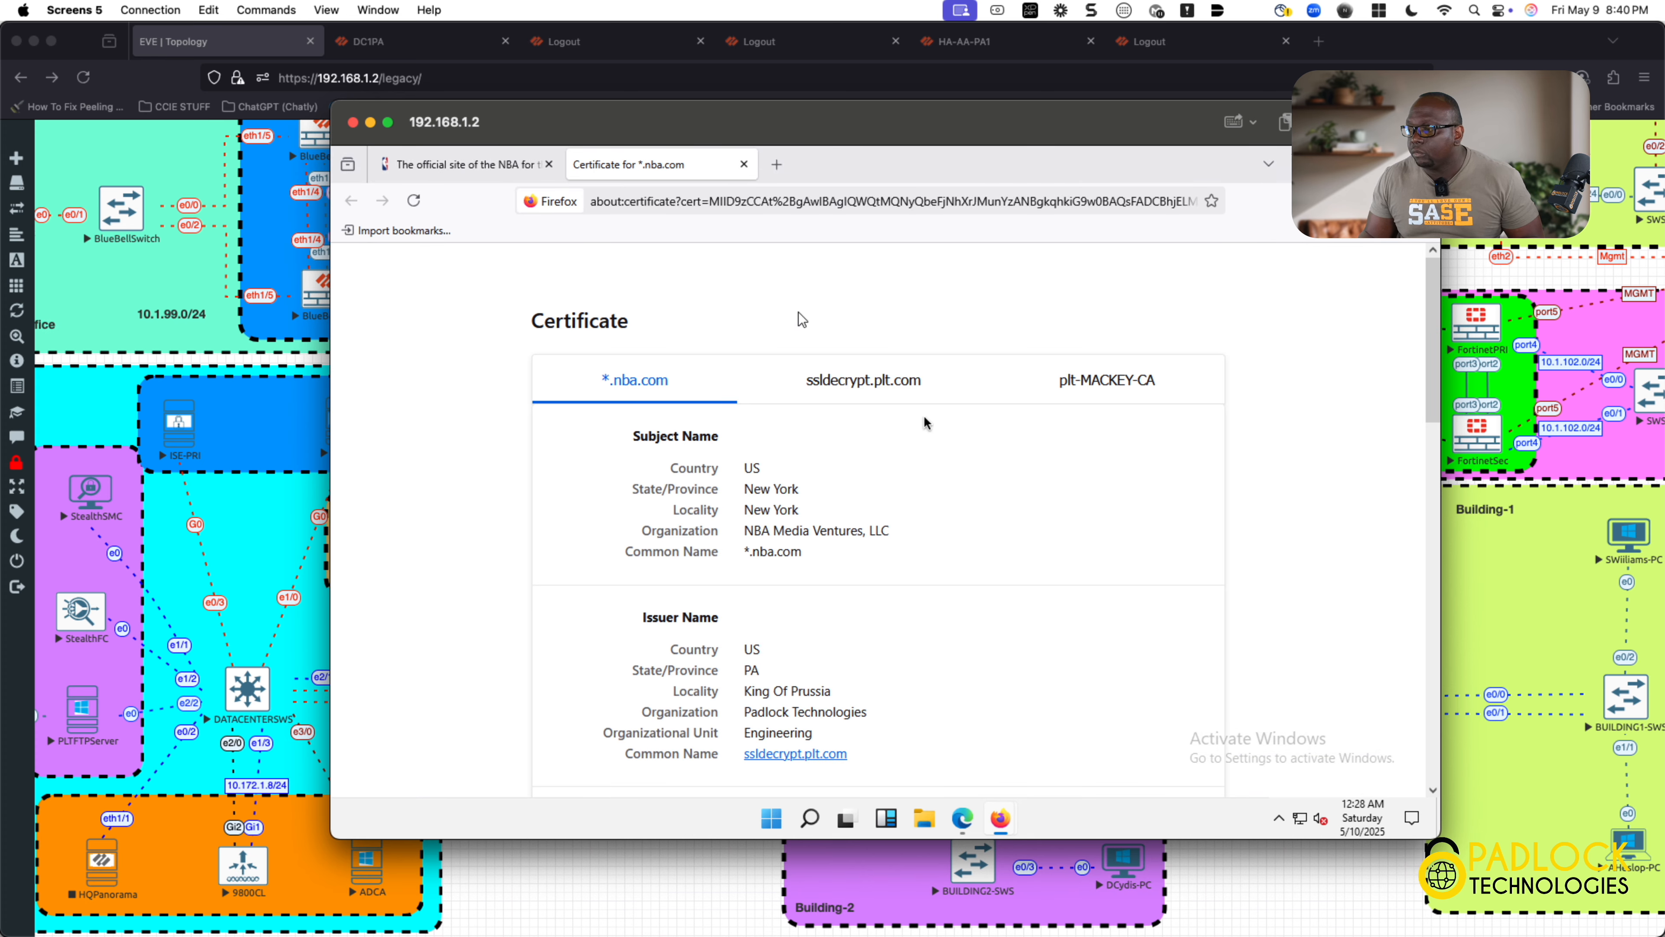
pyautogui.moveTo(813, 556); pyautogui.dragTo(743, 551)
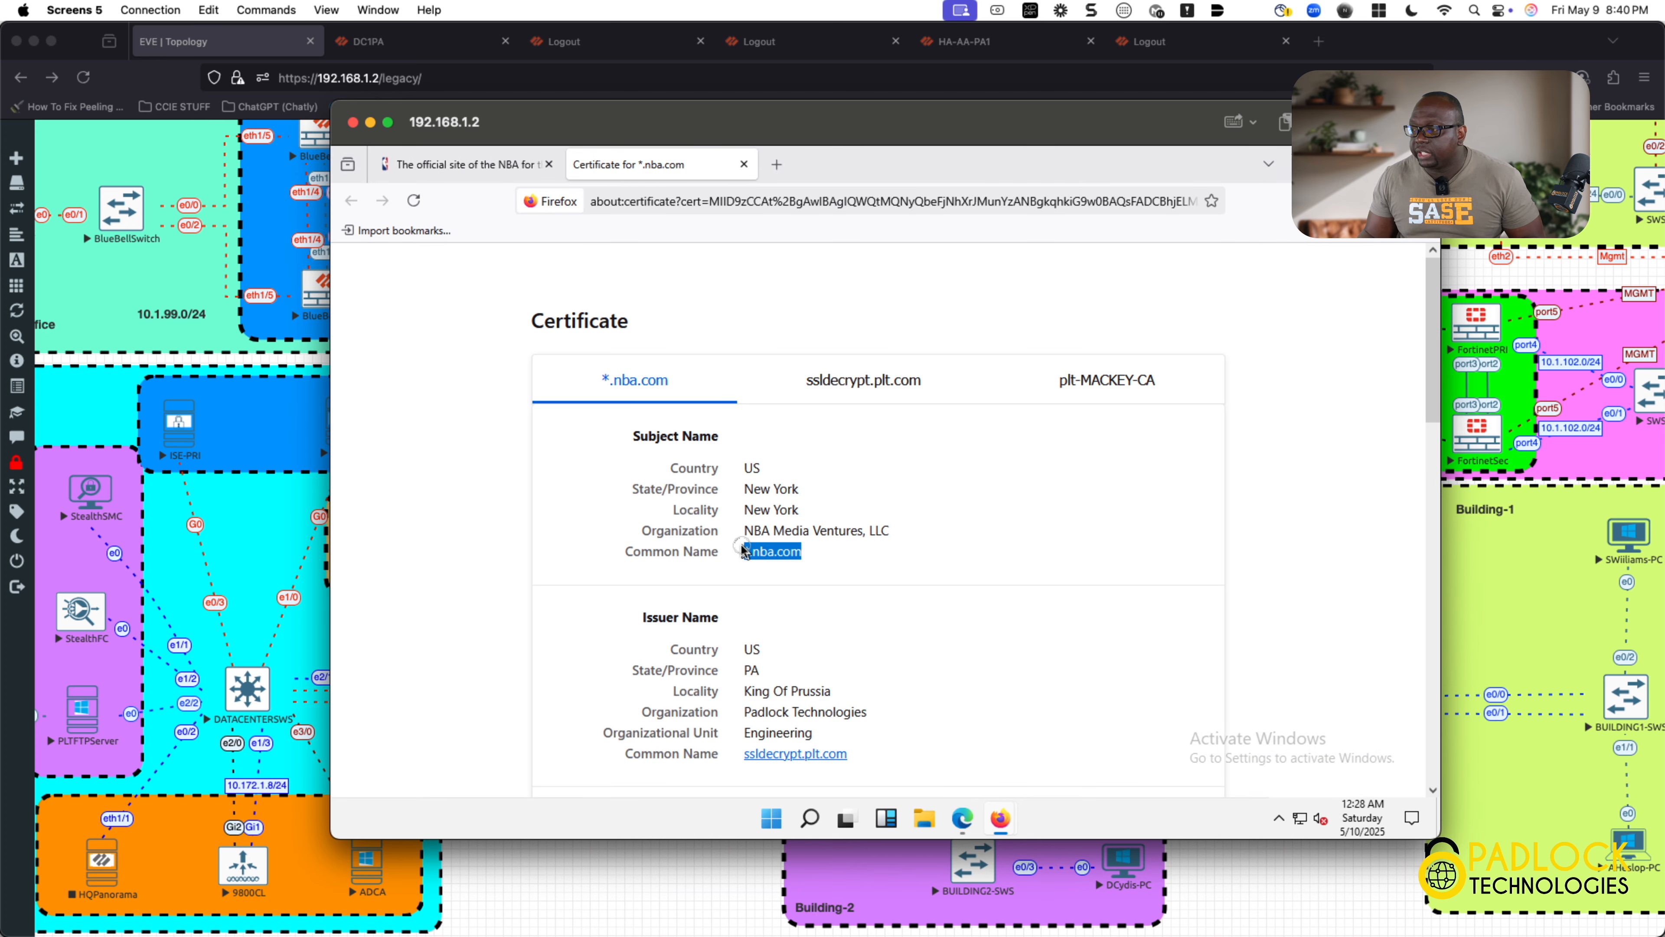
pyautogui.click(841, 691)
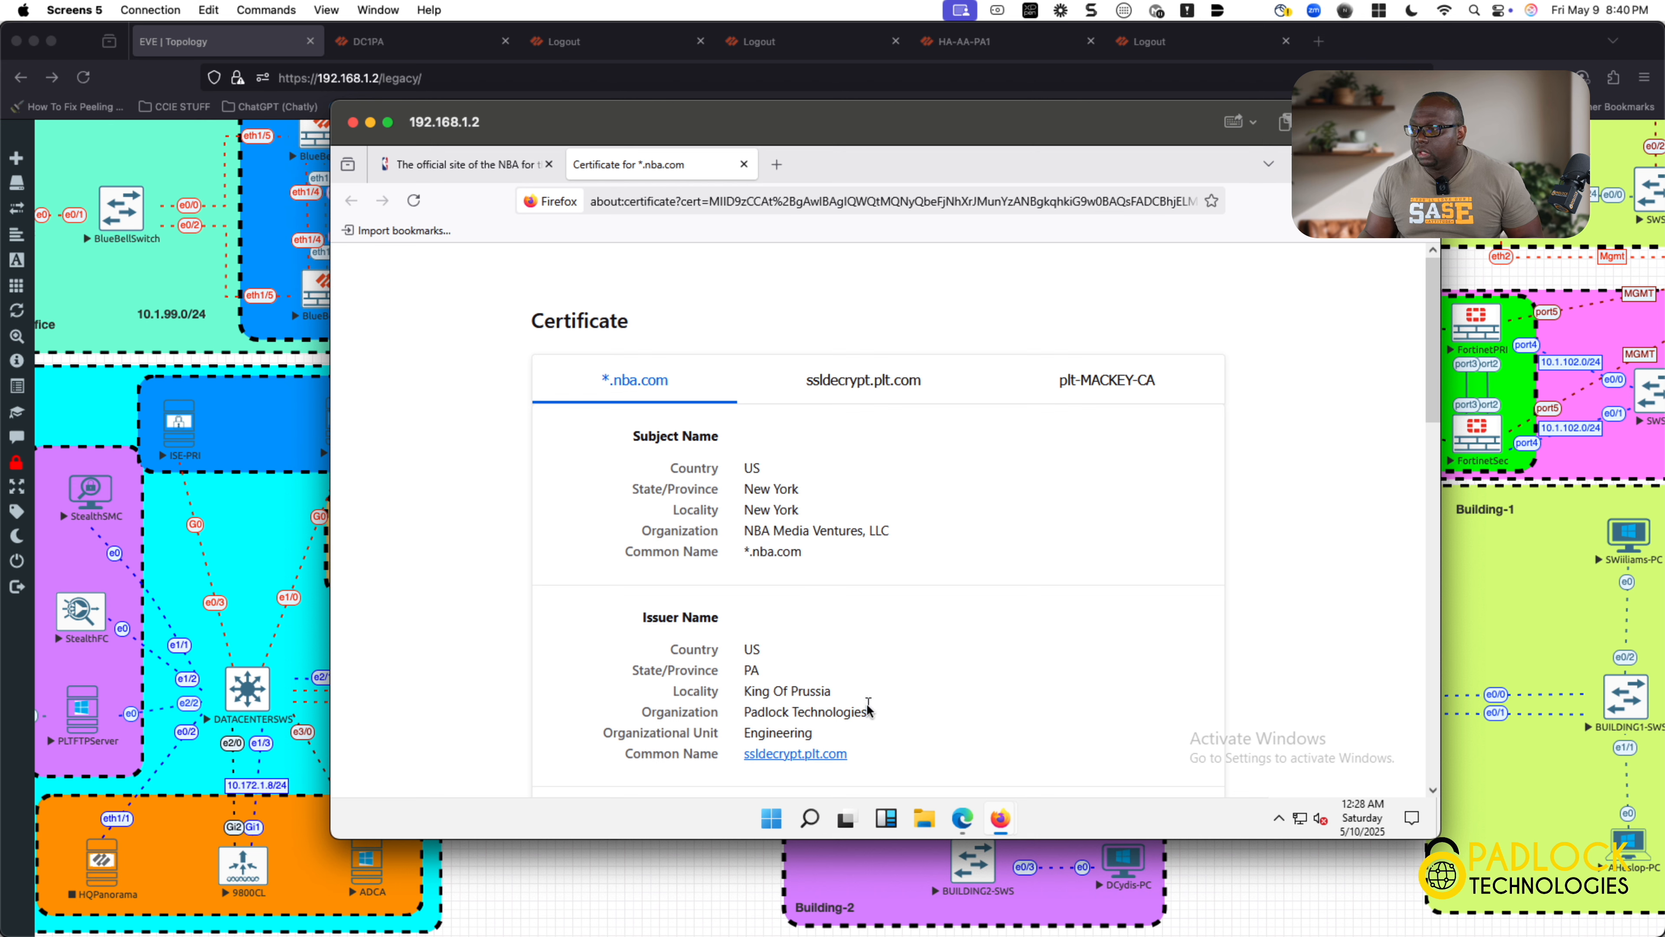
pyautogui.scroll(-15, 867, 703)
pyautogui.scroll(15, 867, 703)
# Step: Highlight issuer ssldecrypt.plt.com, then close the certificate and the Firefox setup panel
pyautogui.moveTo(884, 751); pyautogui.dragTo(739, 745)
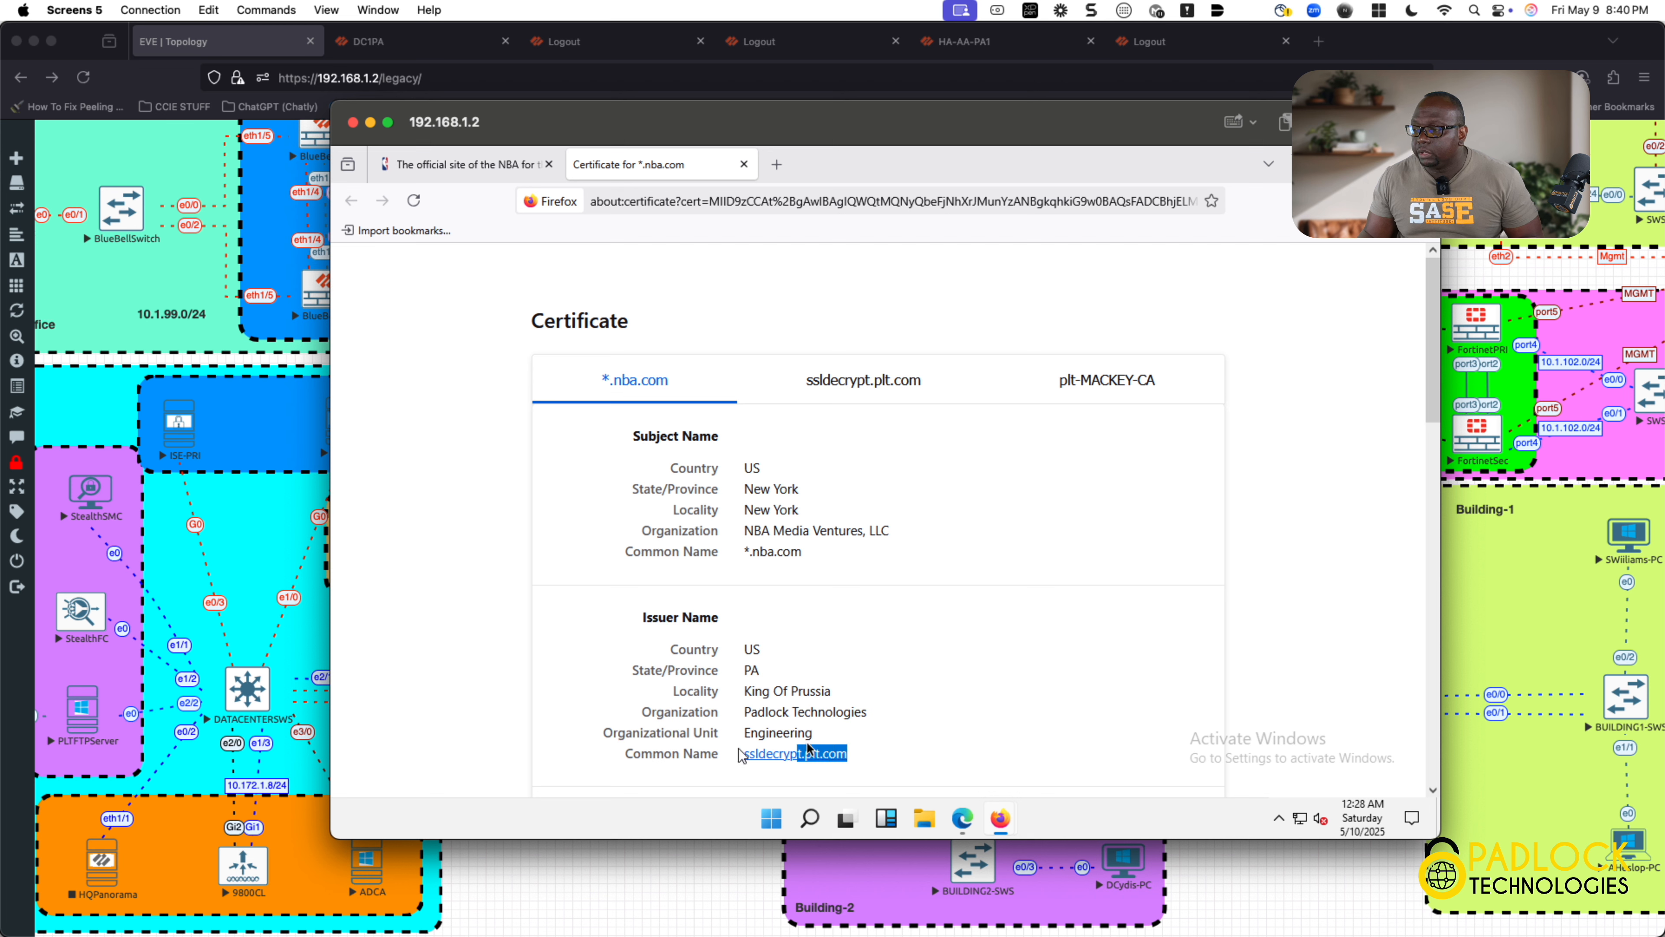
pyautogui.moveTo(887, 749); pyautogui.dragTo(741, 753)
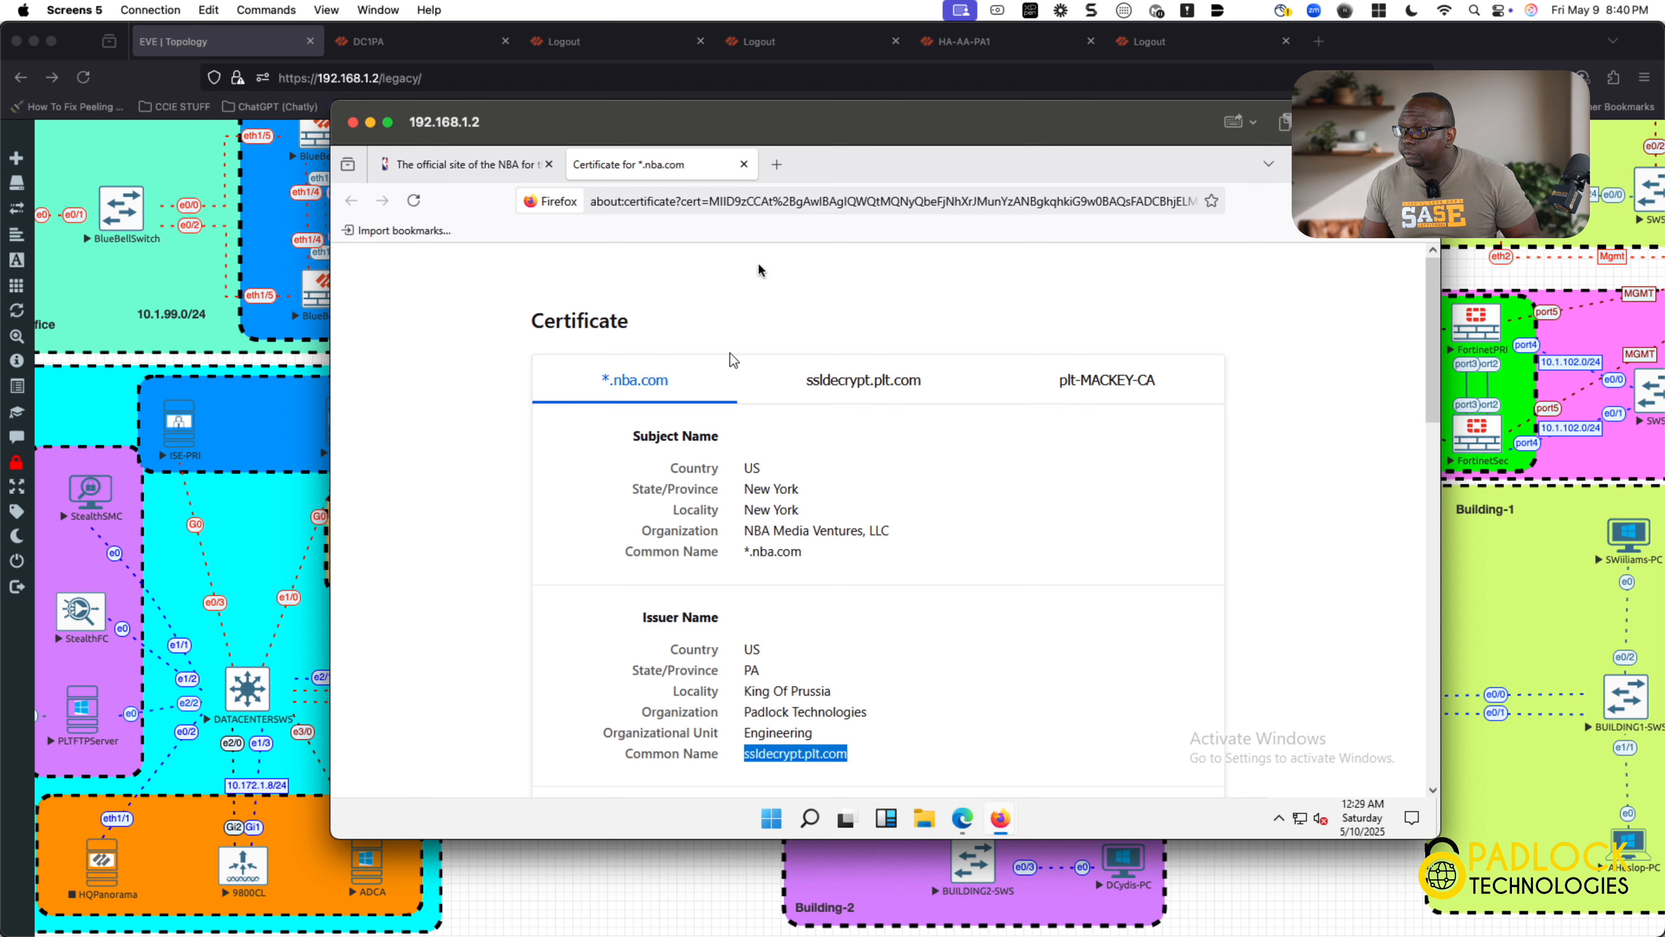
pyautogui.click(743, 163)
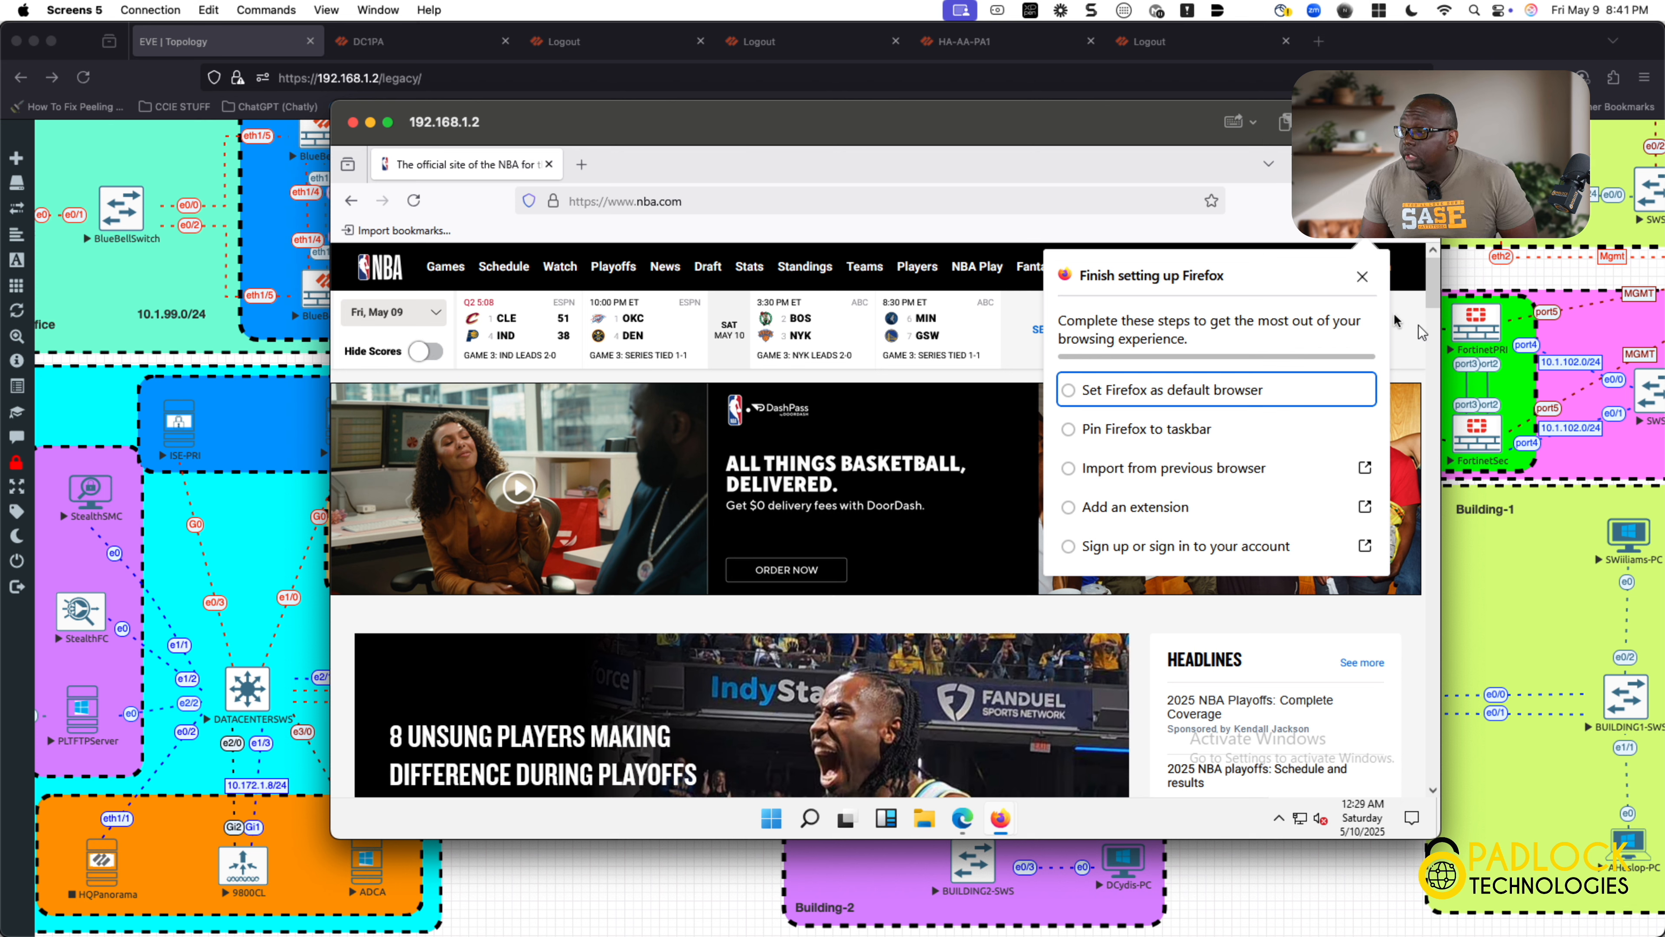
pyautogui.click(1363, 276)
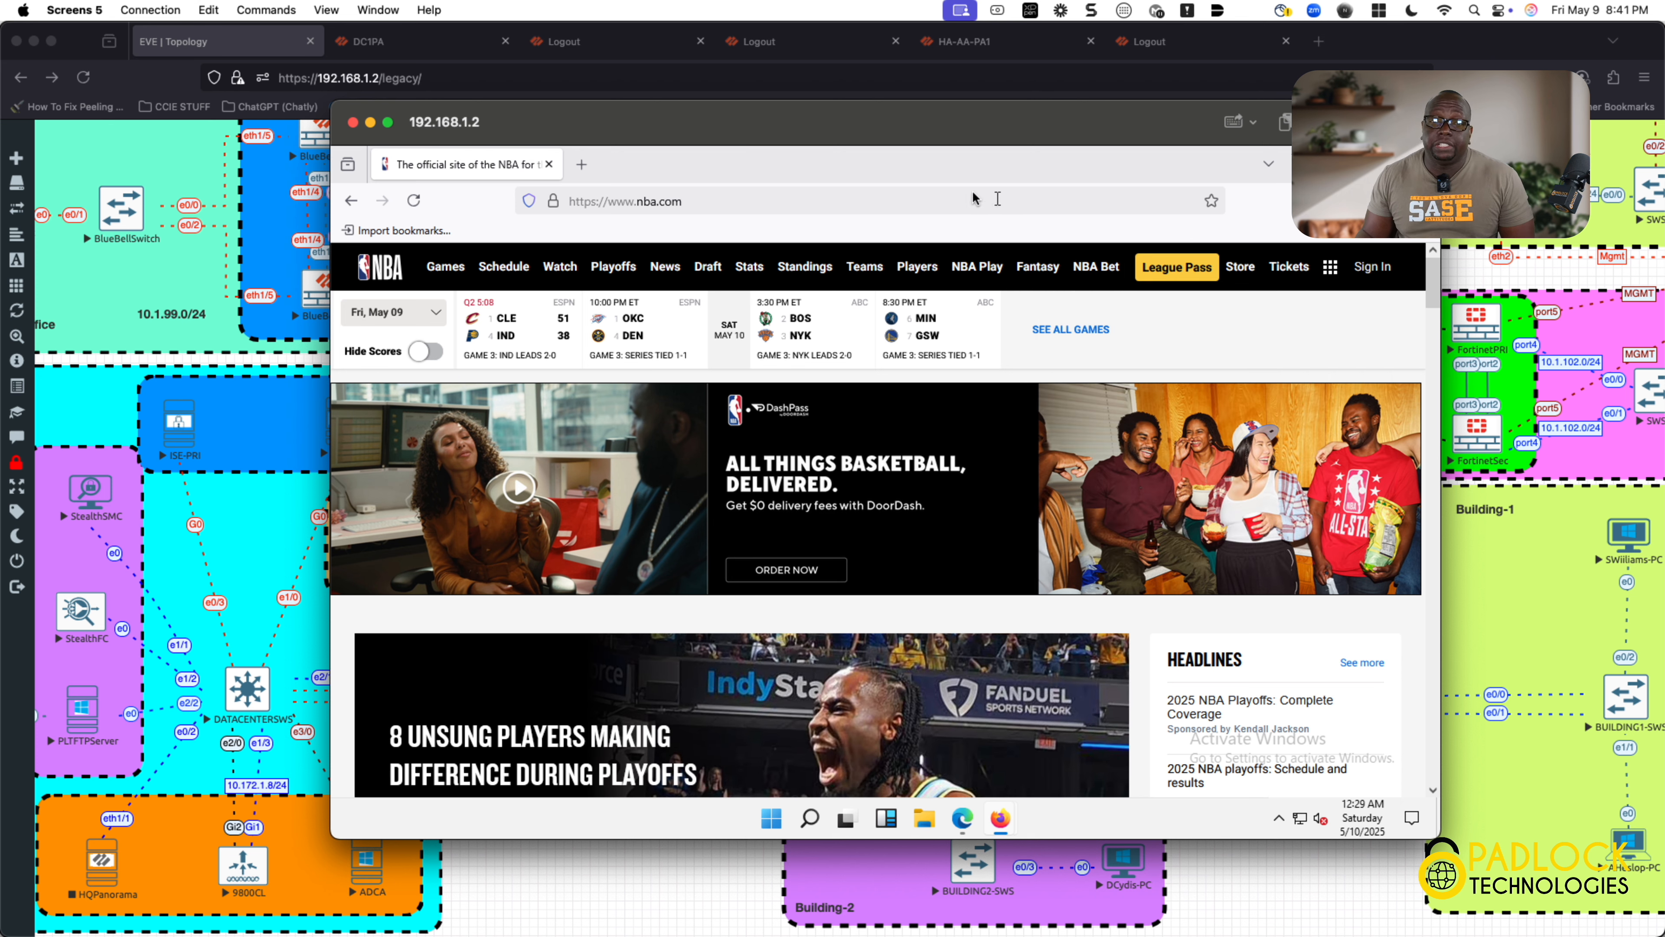